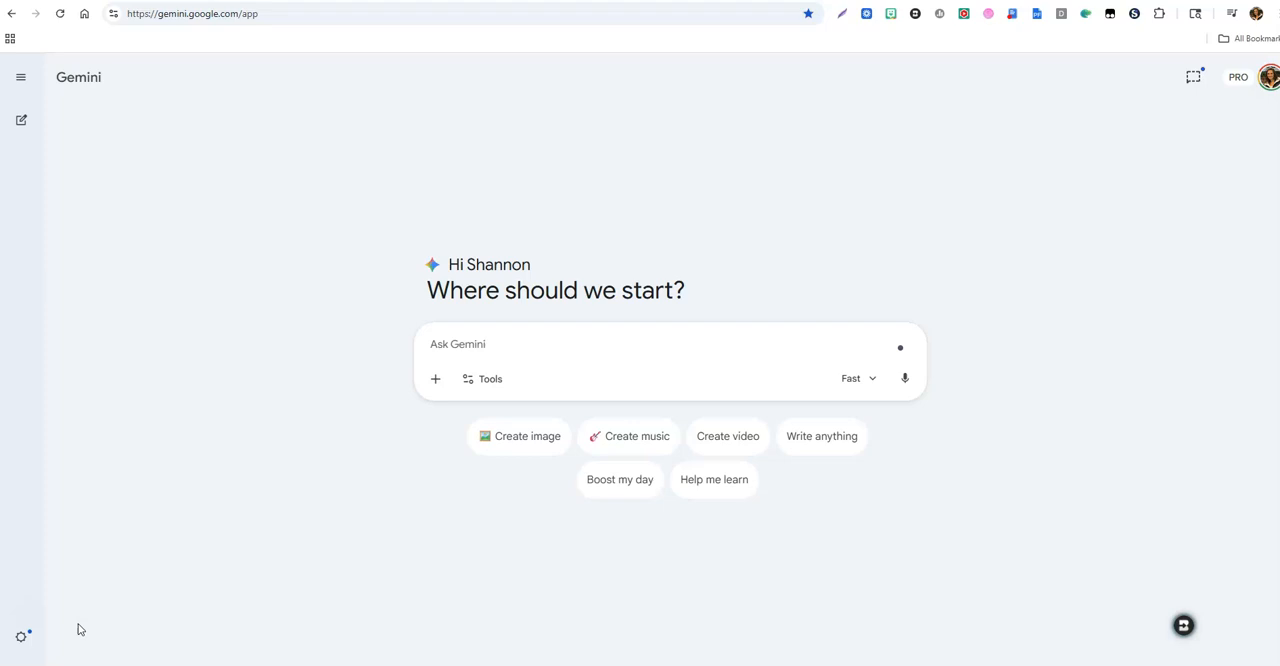
Step: Enable the Canvas tool and submit the prompt "Tell me about the solar system."
click(501, 384)
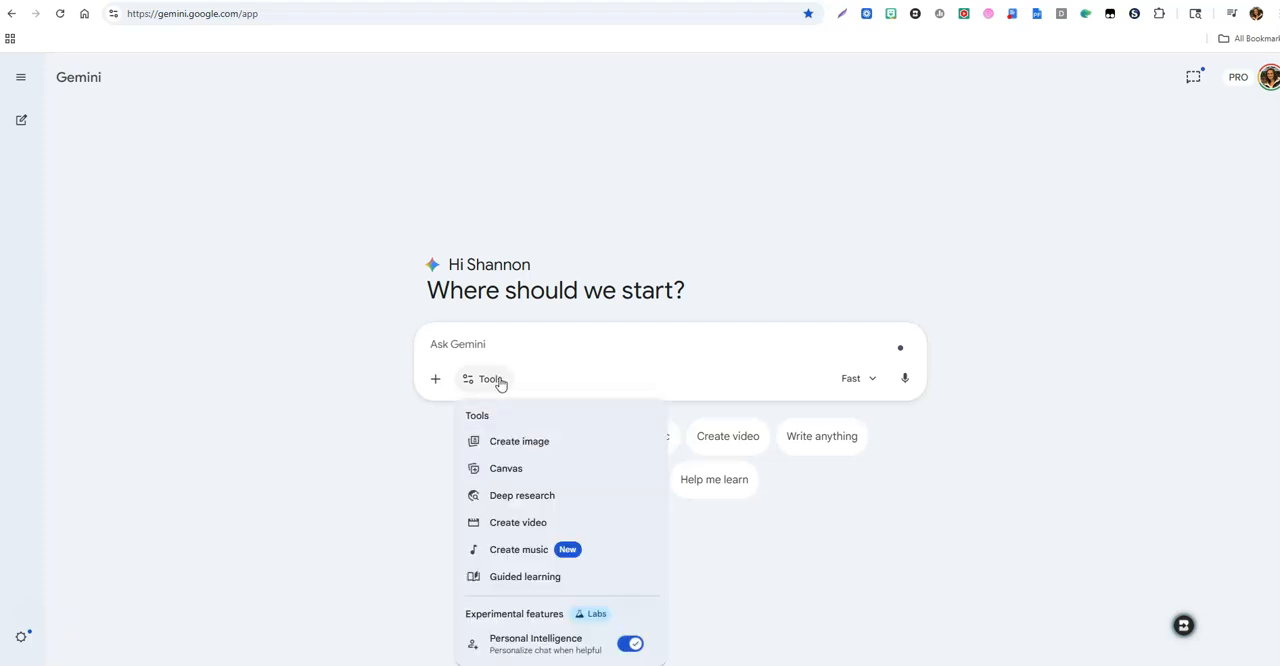
click(496, 474)
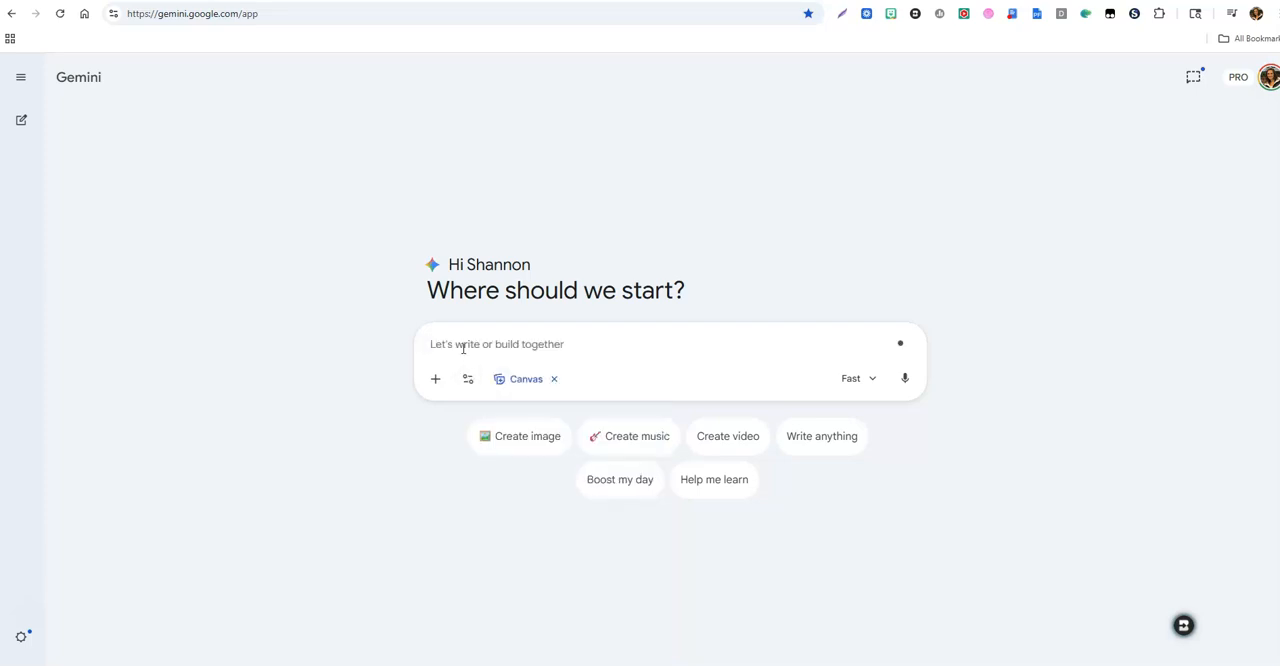
text(Le)
key(BackSpace)
text(Tell me about )
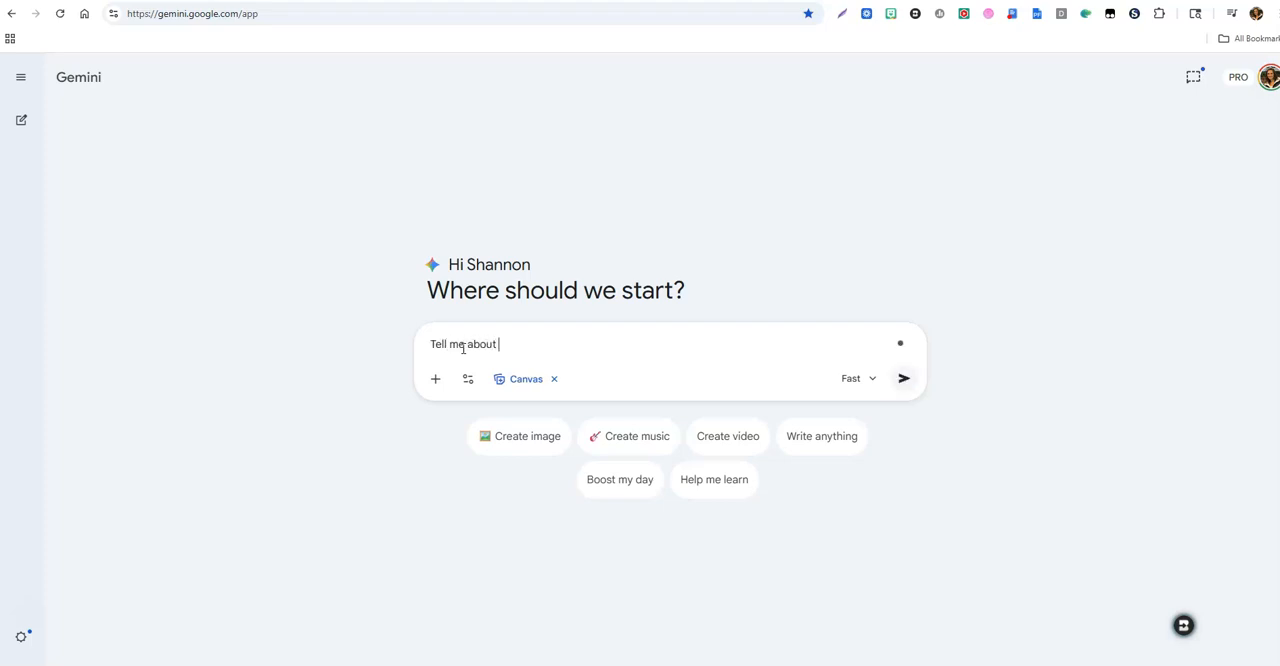
text(the solar system.)
click(904, 380)
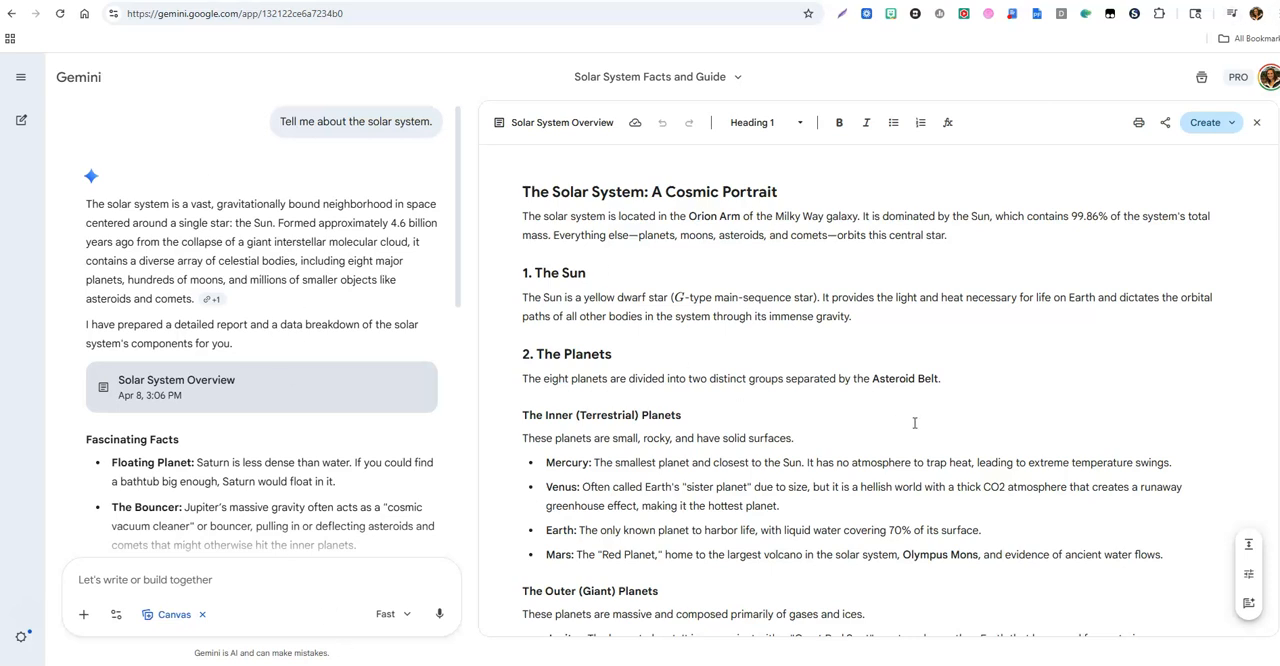
Step: Look over the generated solar system document and submit the follow-up request "Add fun facts about each planet"
click(613, 216)
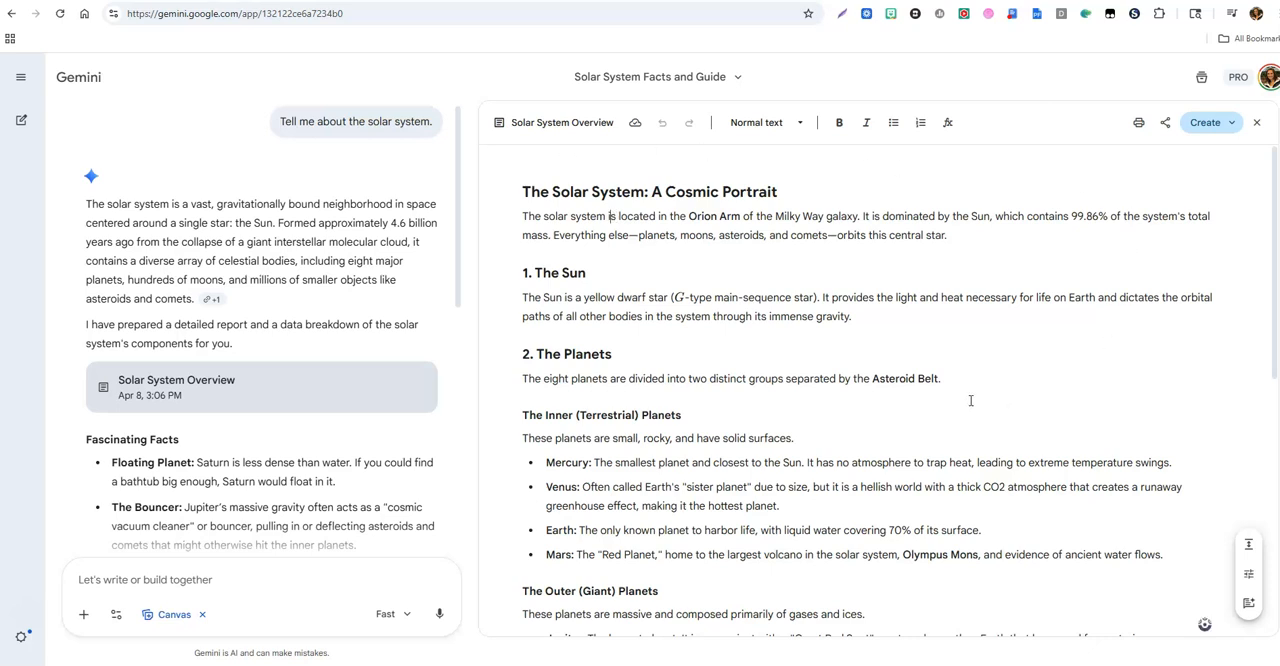
scroll(970, 400, down, 5)
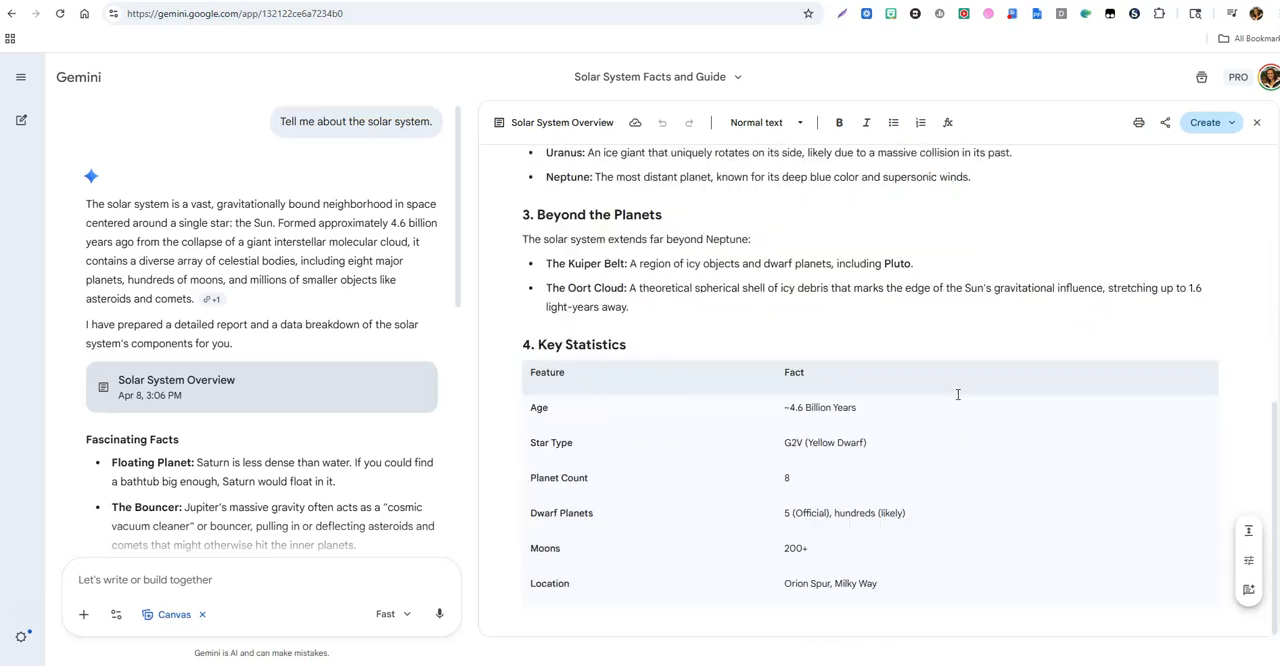
scroll(894, 544, up, 5)
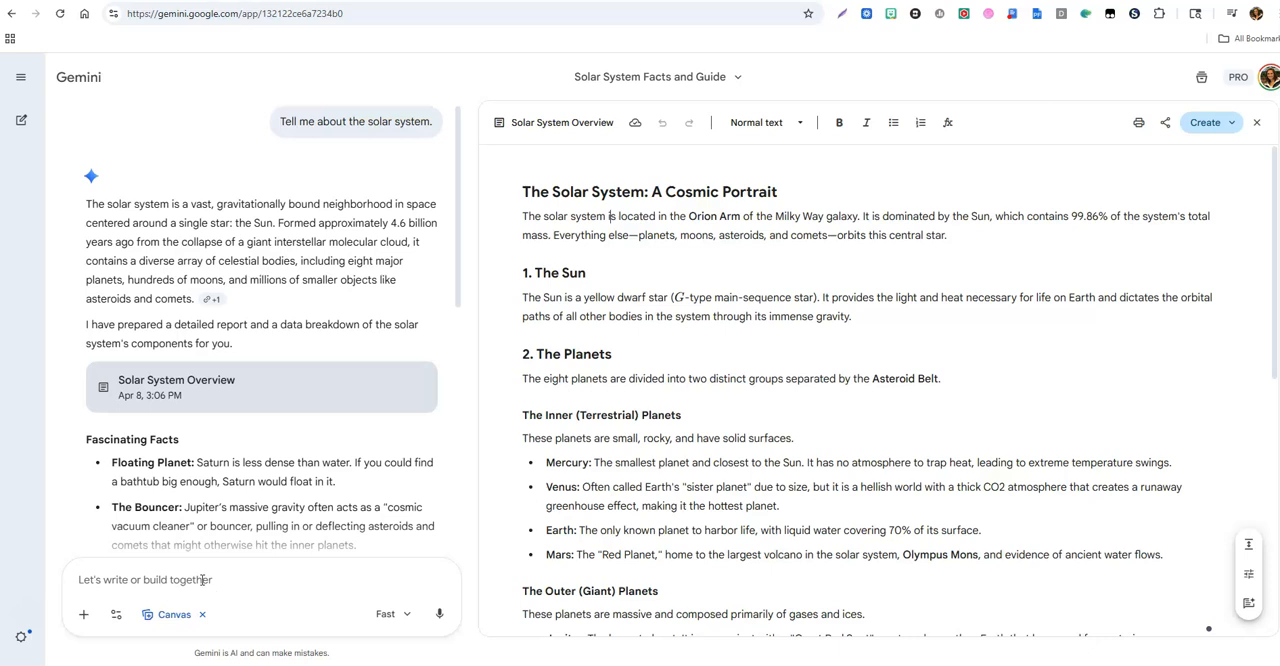
text(Ad)
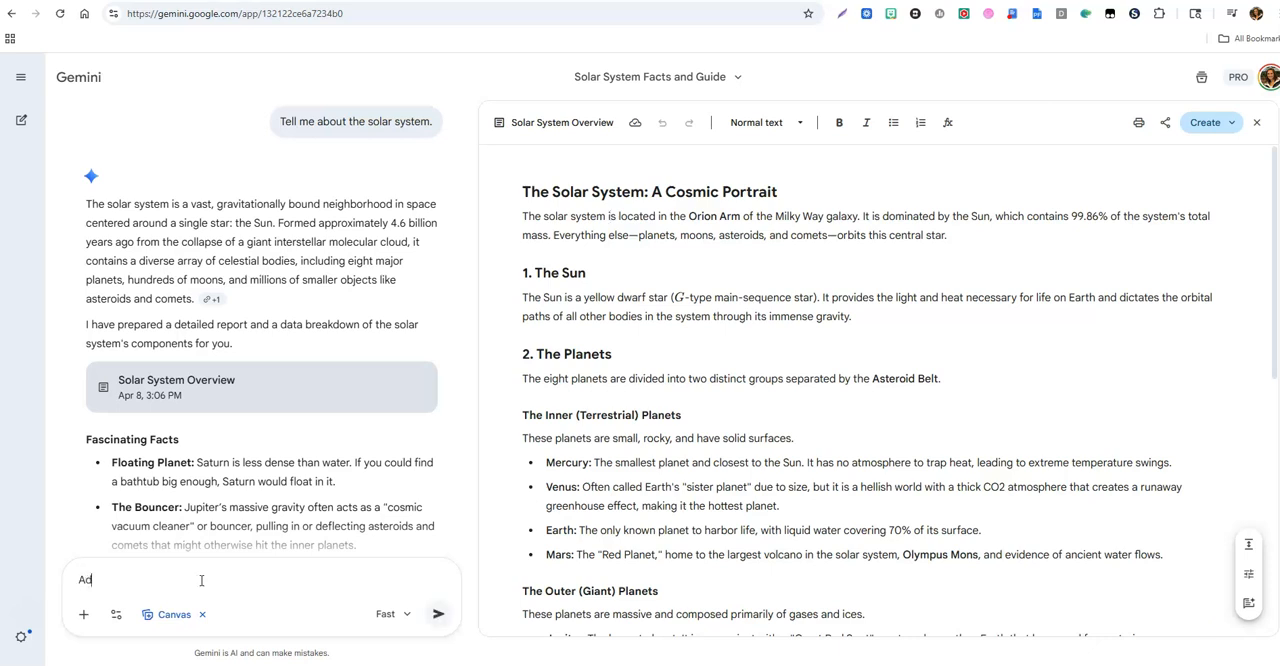
text(d fun facts about each plan)
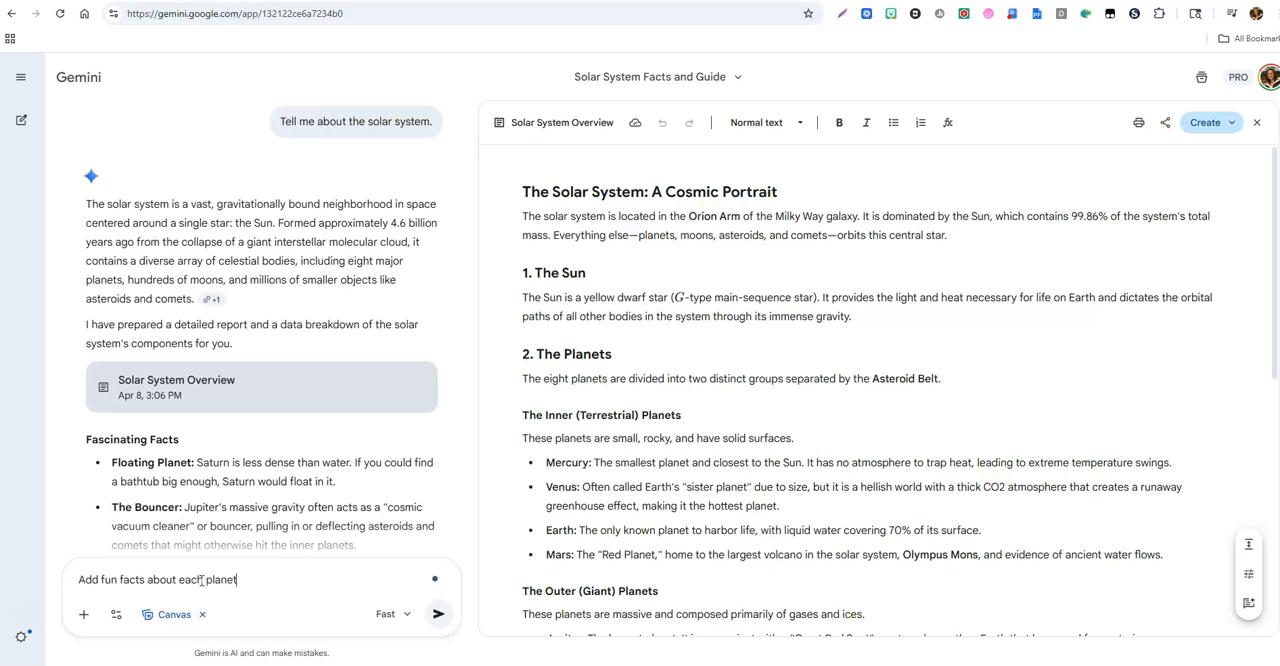
text(et)
key(Return)
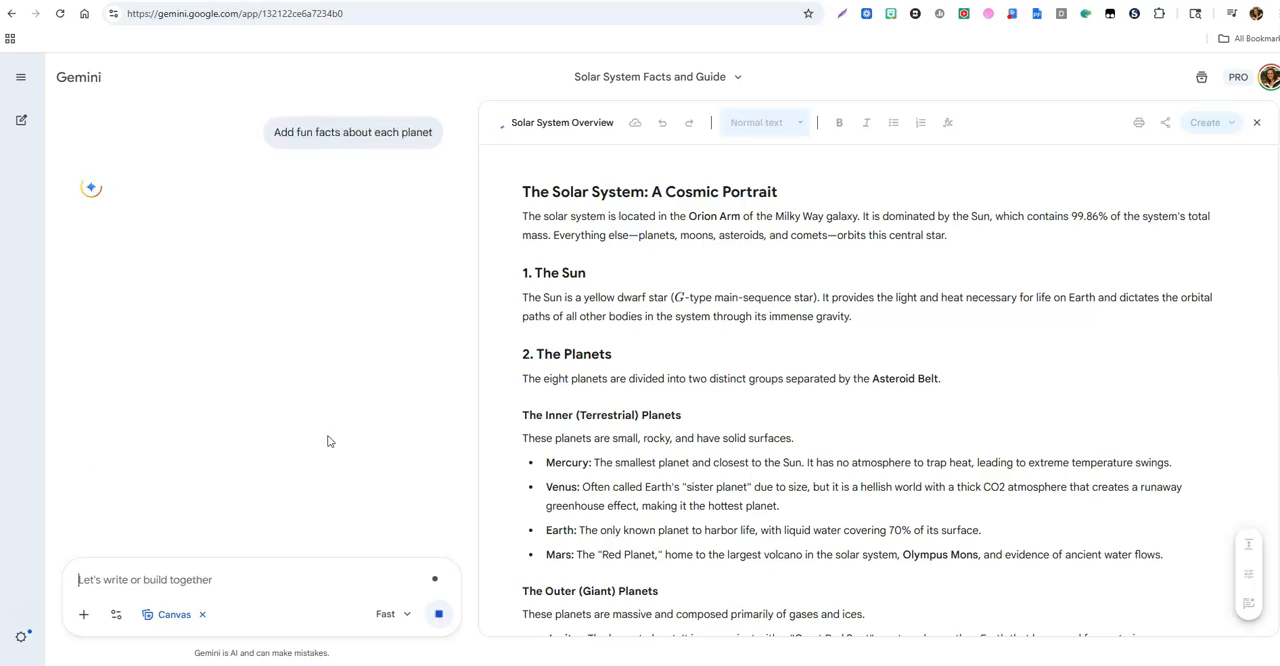
click(408, 621)
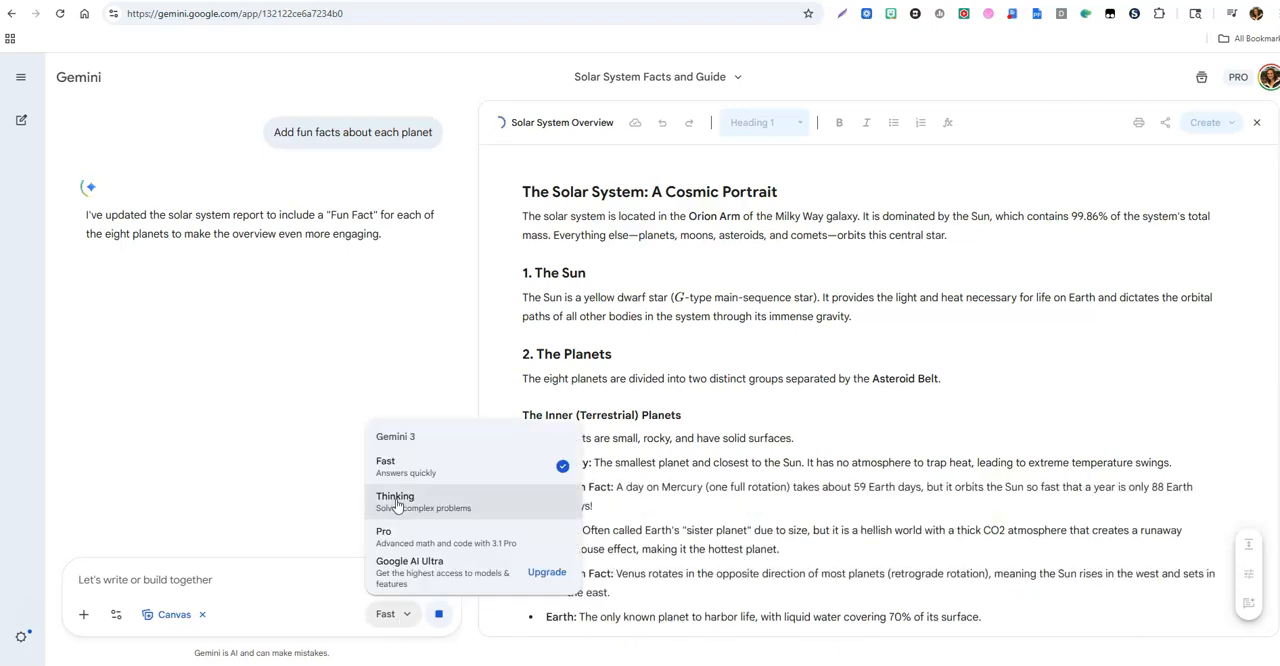
click(674, 378)
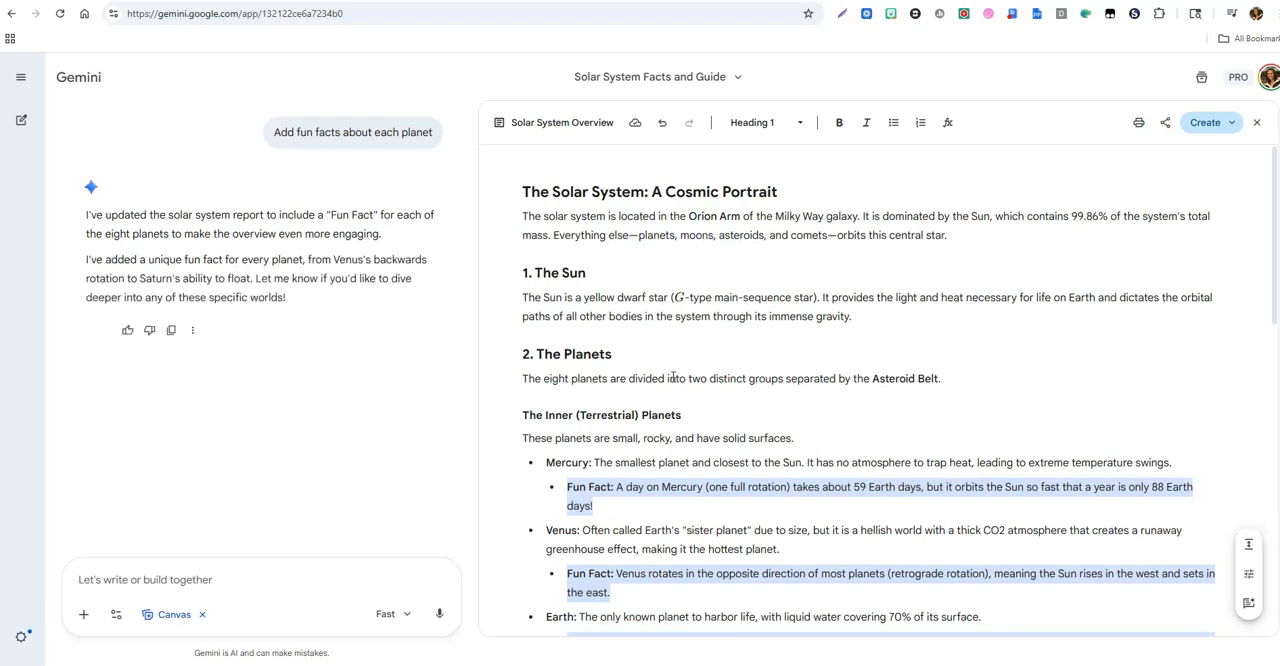
Step: Review the fun facts added to the Solar System Overview document and generate flashcards from it
scroll(771, 415, down, 7)
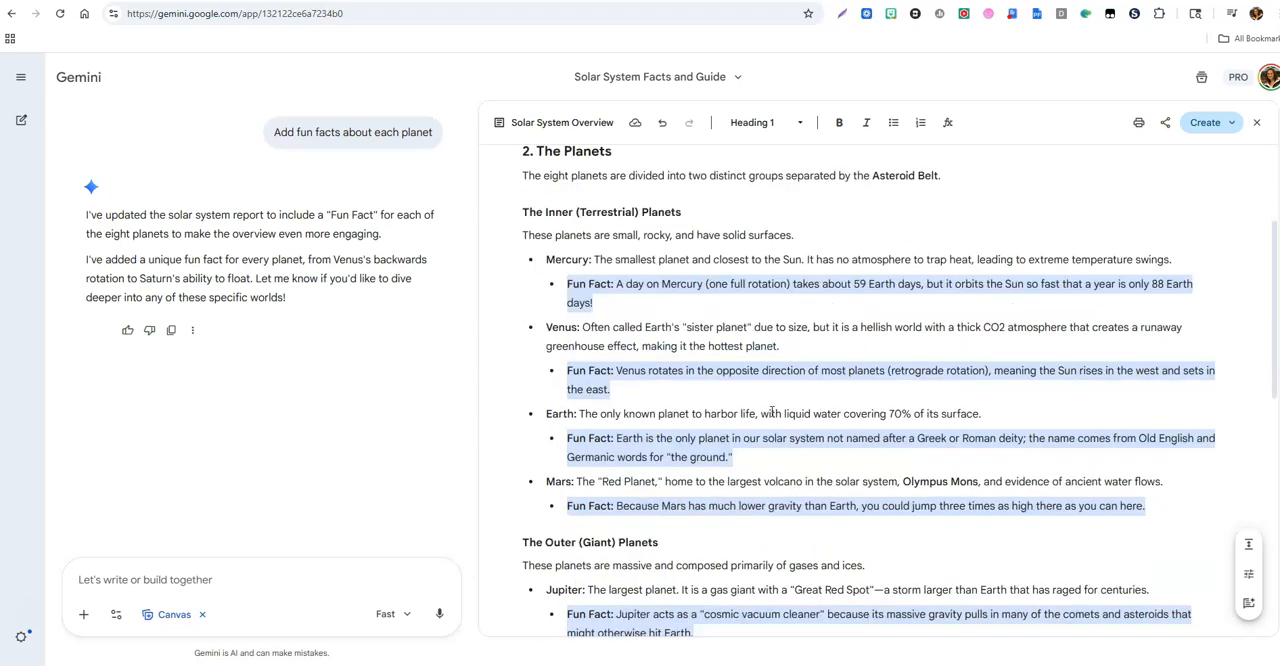
scroll(773, 408, down, 2)
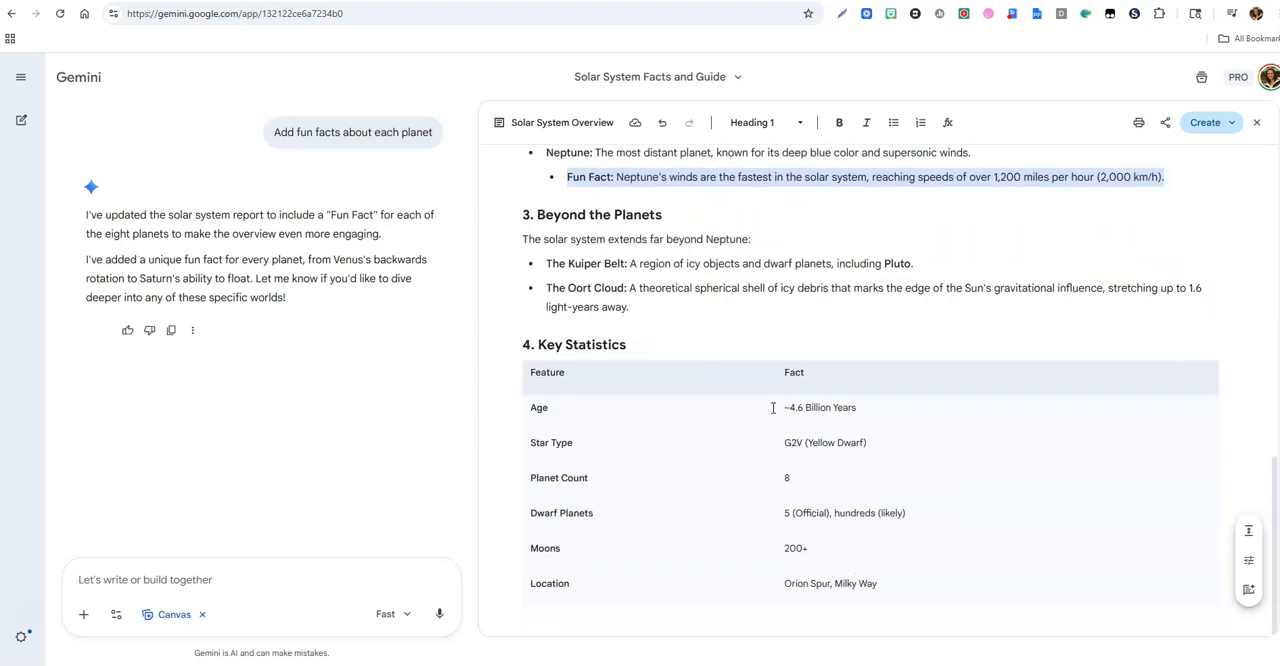
scroll(774, 406, up, 12)
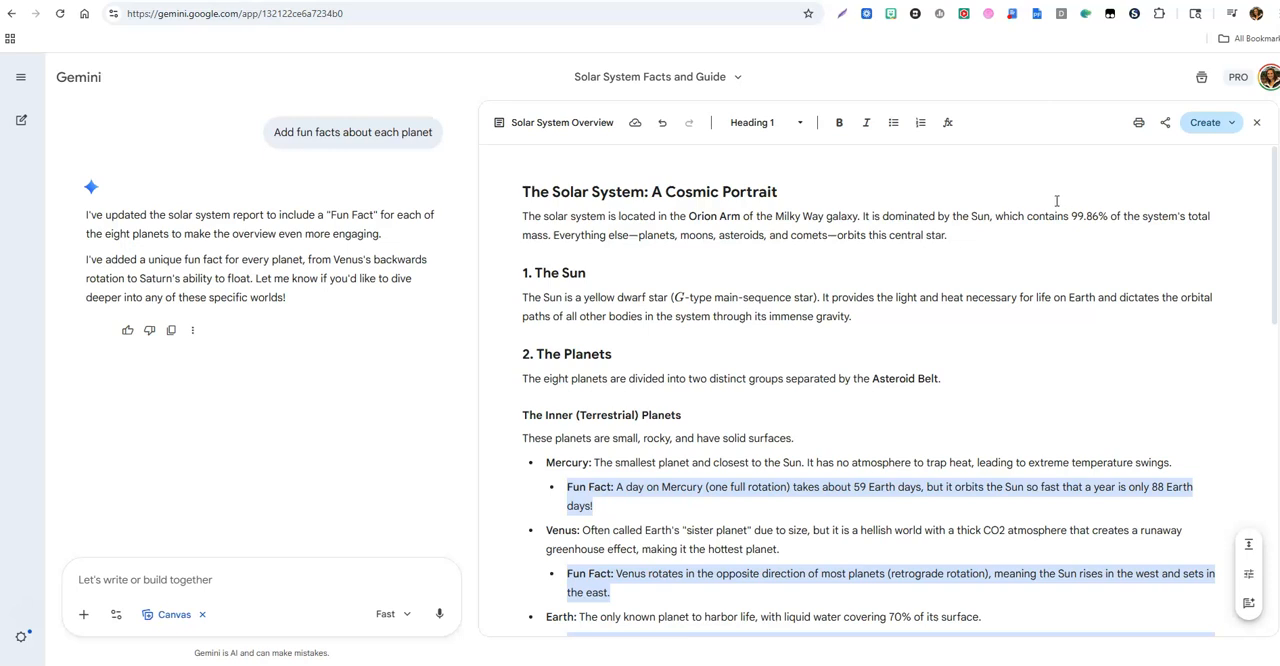
click(1233, 124)
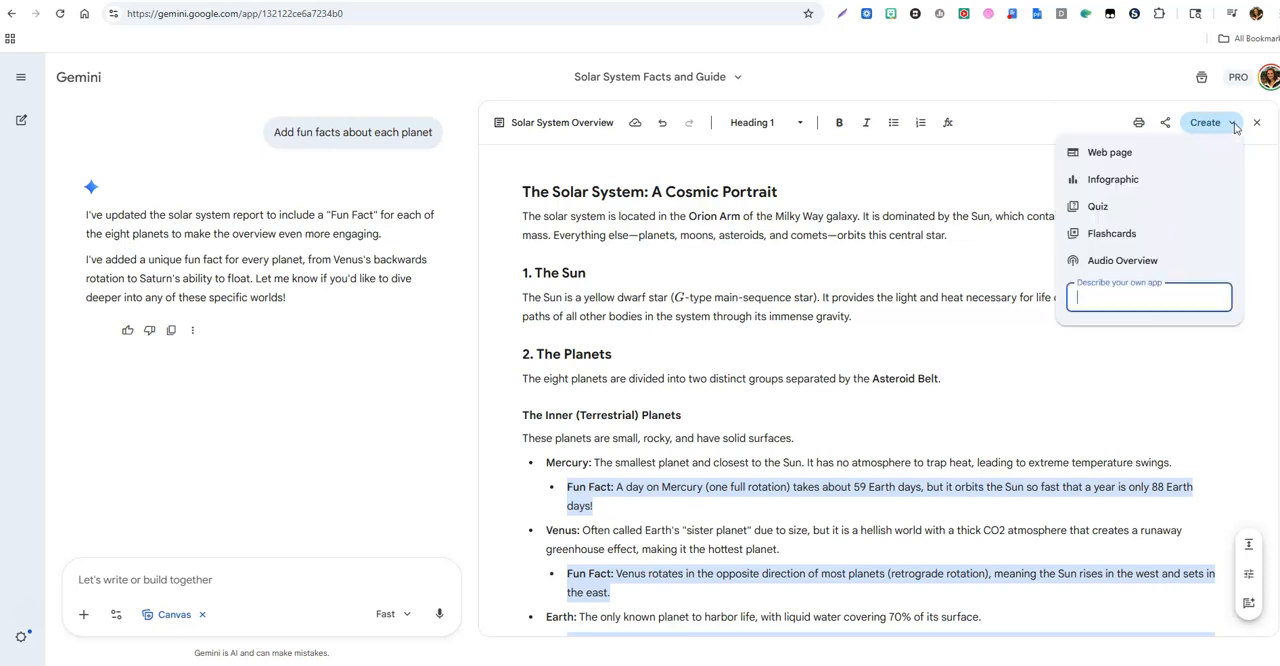
click(1124, 243)
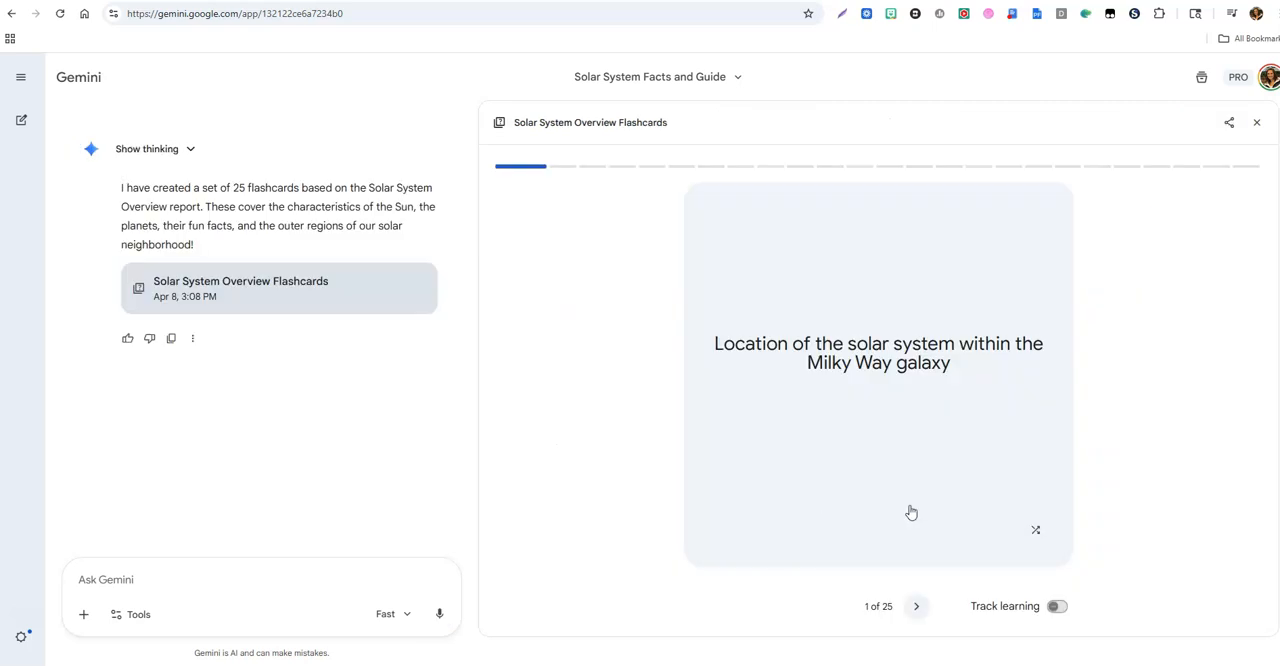
Step: Flip the first two flashcards to view their answers and return each to its question side
click(948, 388)
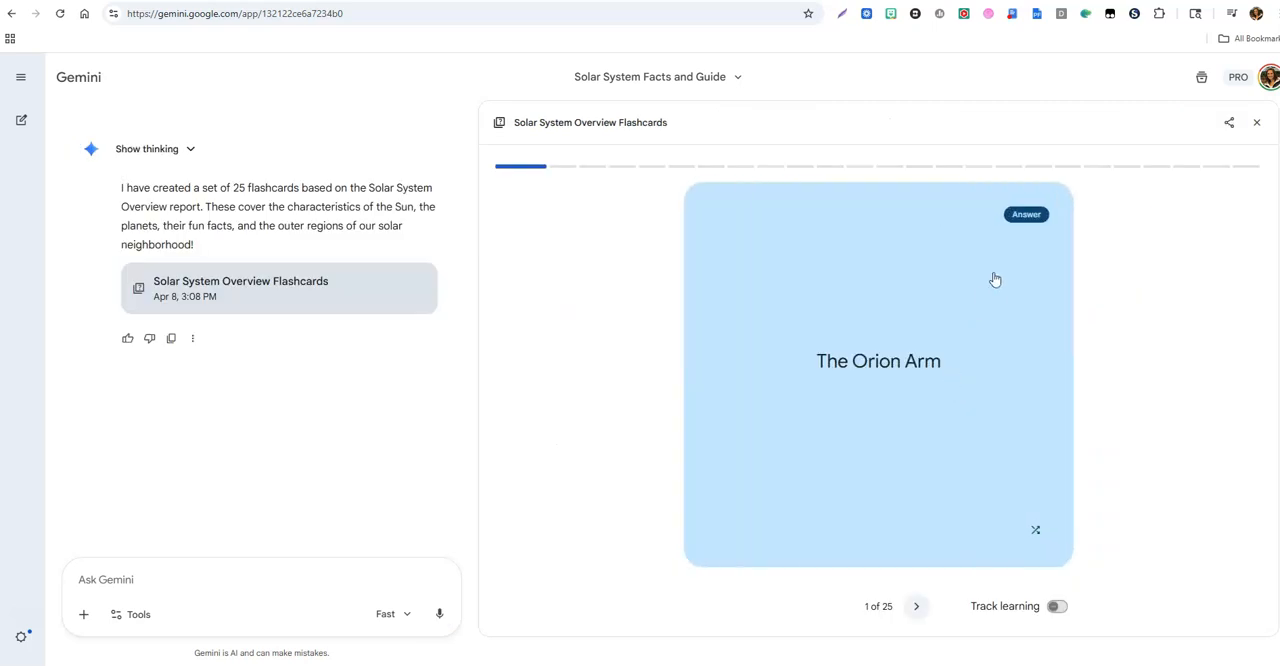
click(1018, 216)
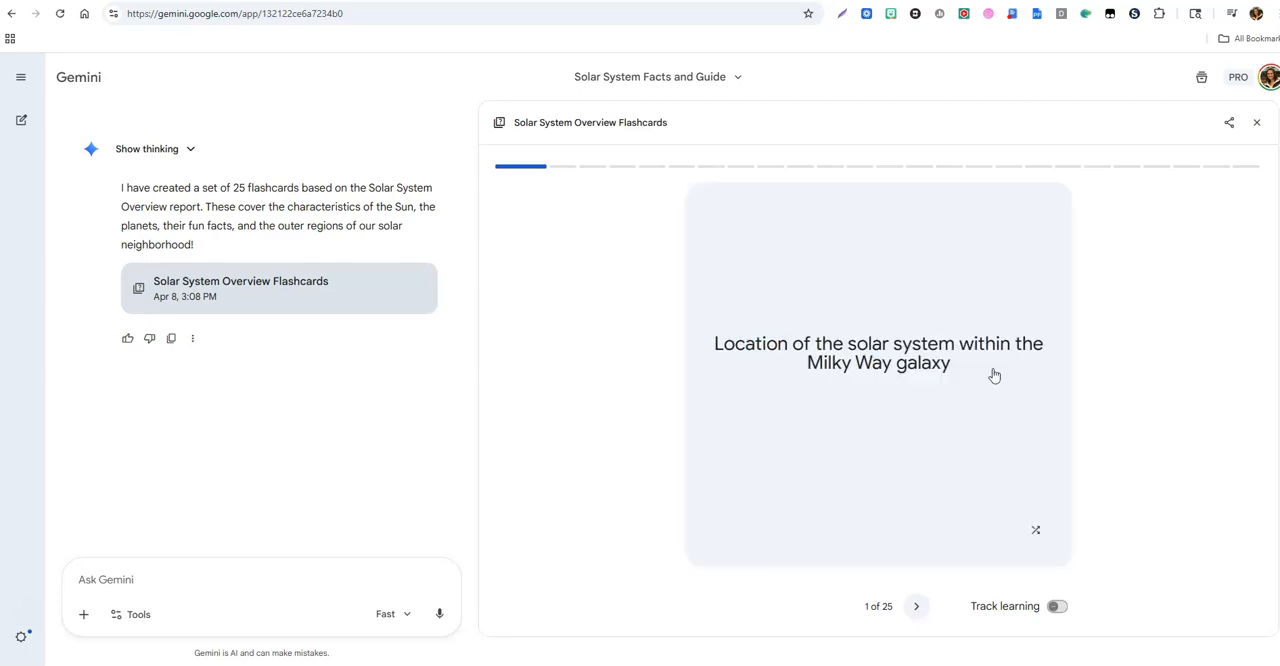
click(916, 606)
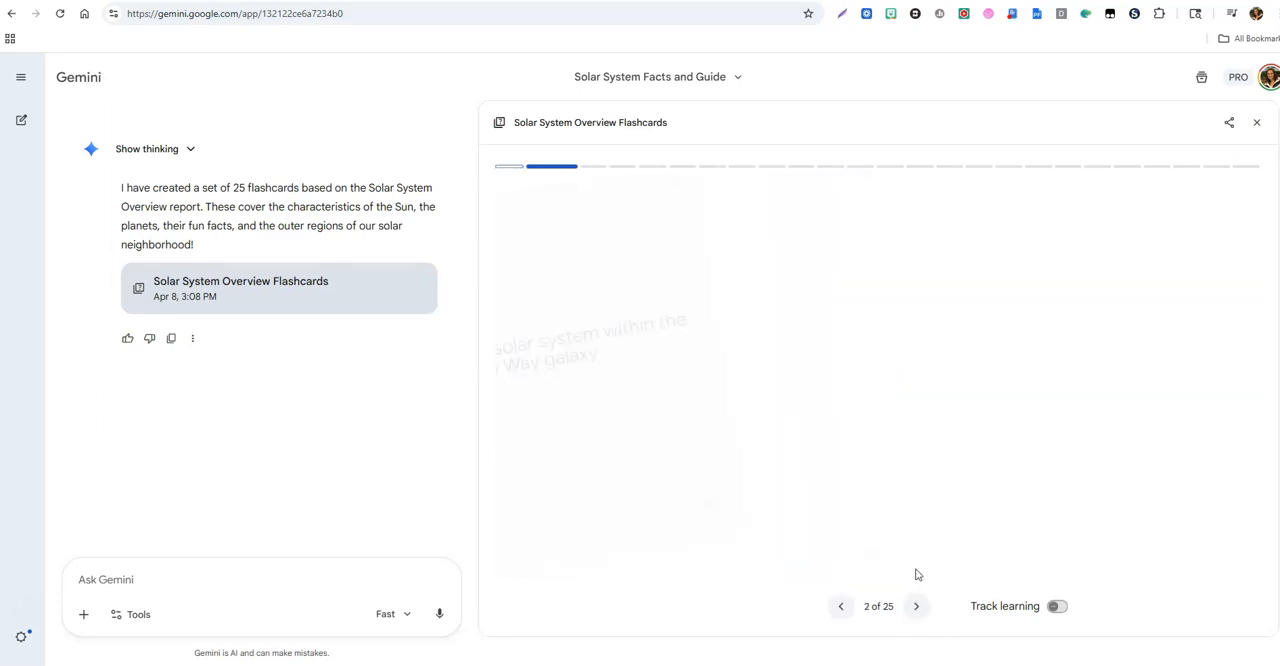
click(911, 376)
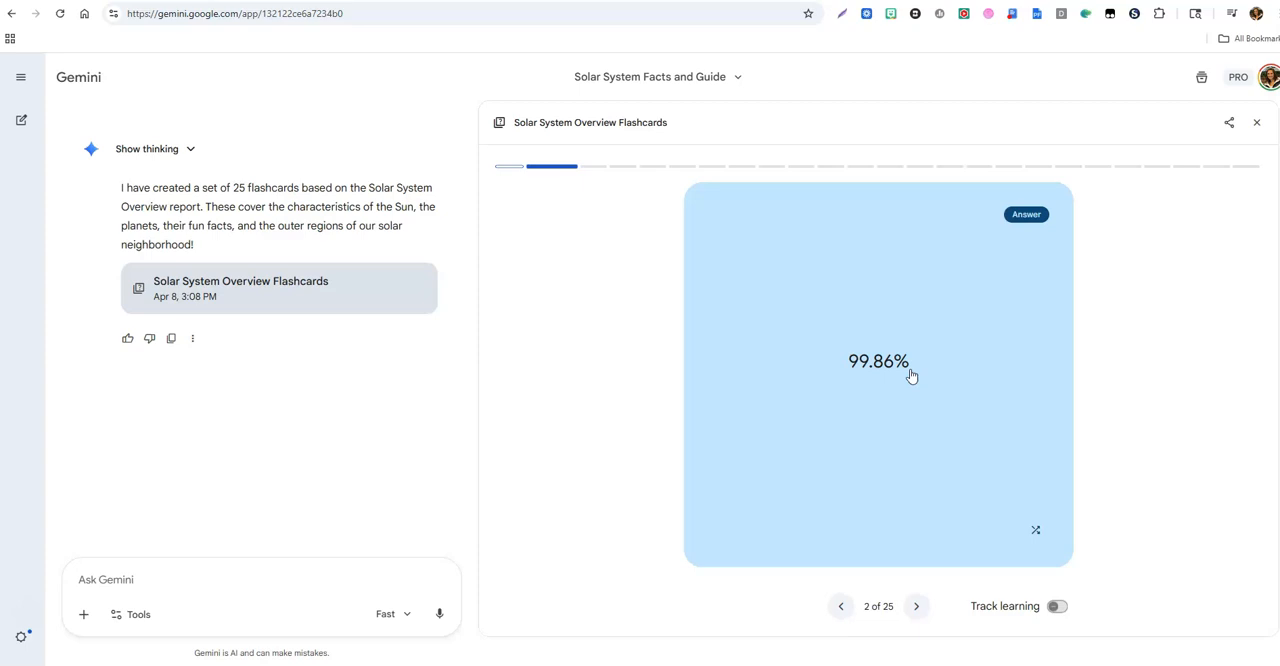
click(911, 376)
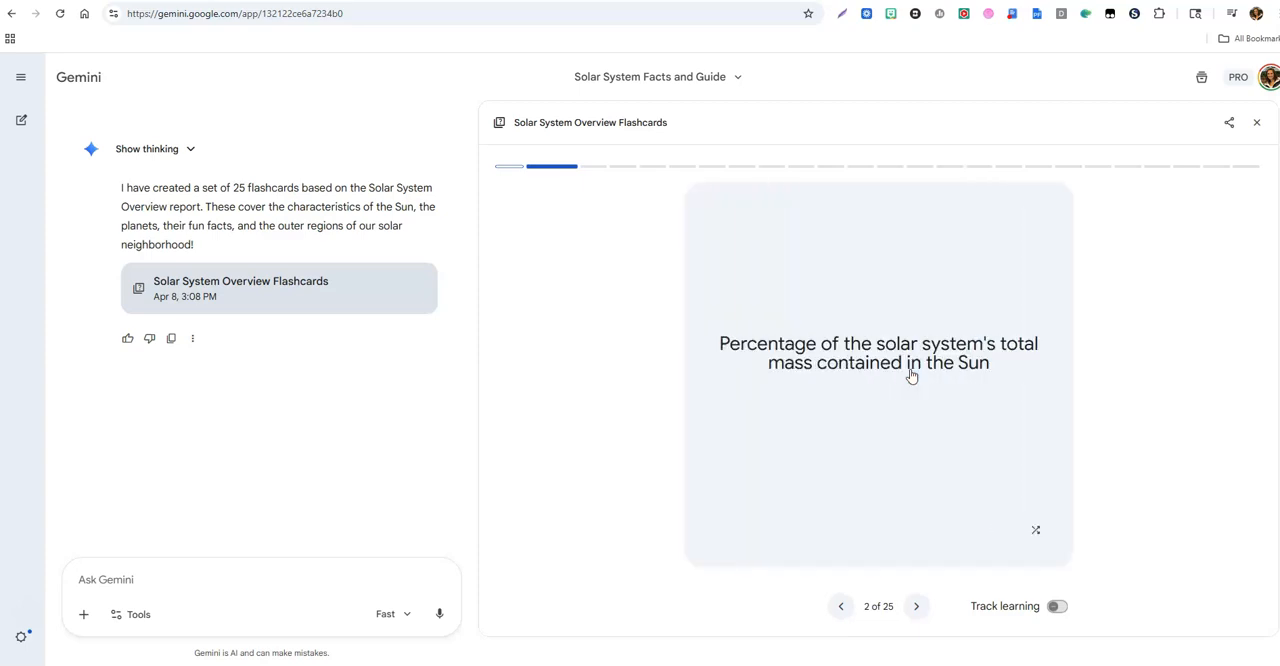
Step: Generate a shareable public link for the flashcards and dismiss the sharing dialog
click(1230, 124)
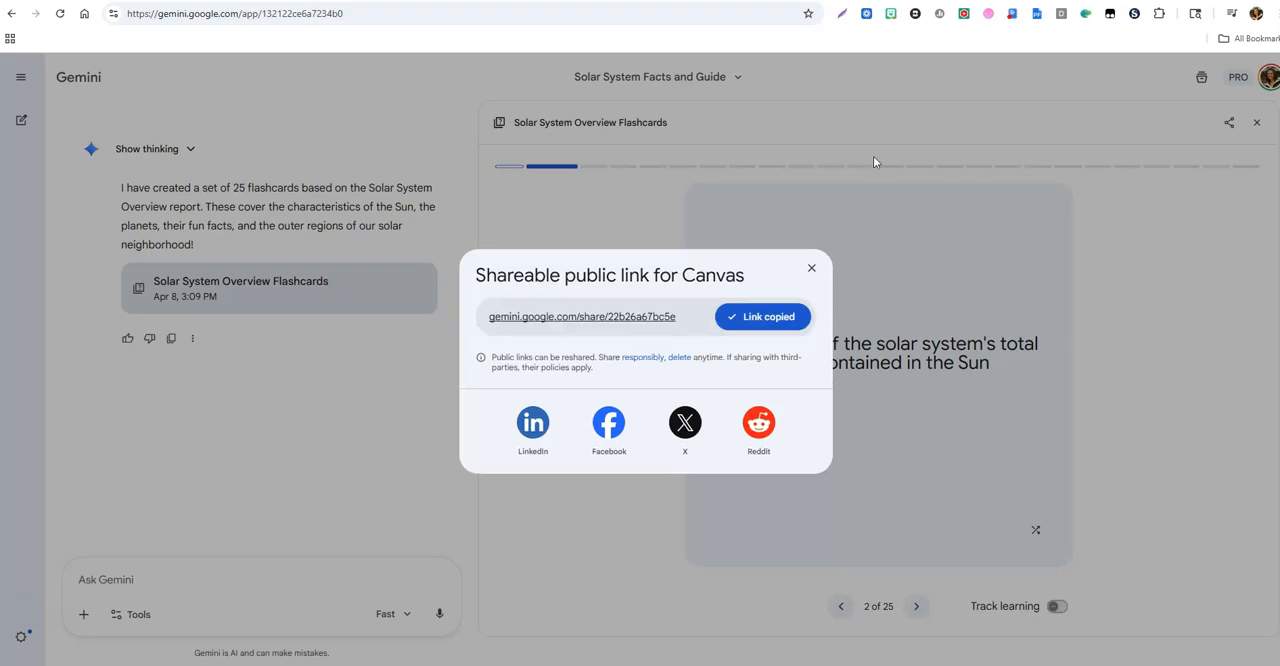
click(811, 268)
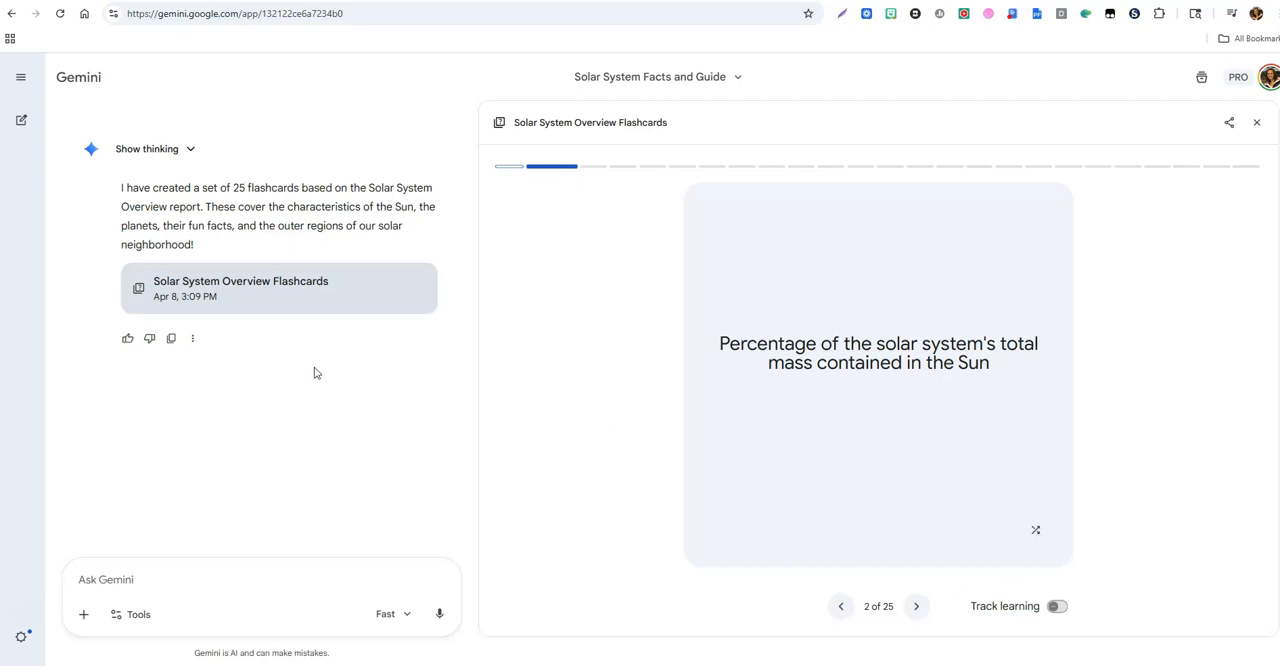
Step: Reopen the Solar System Overview document from the chat and generate an infographic from it
scroll(312, 373, up, 8)
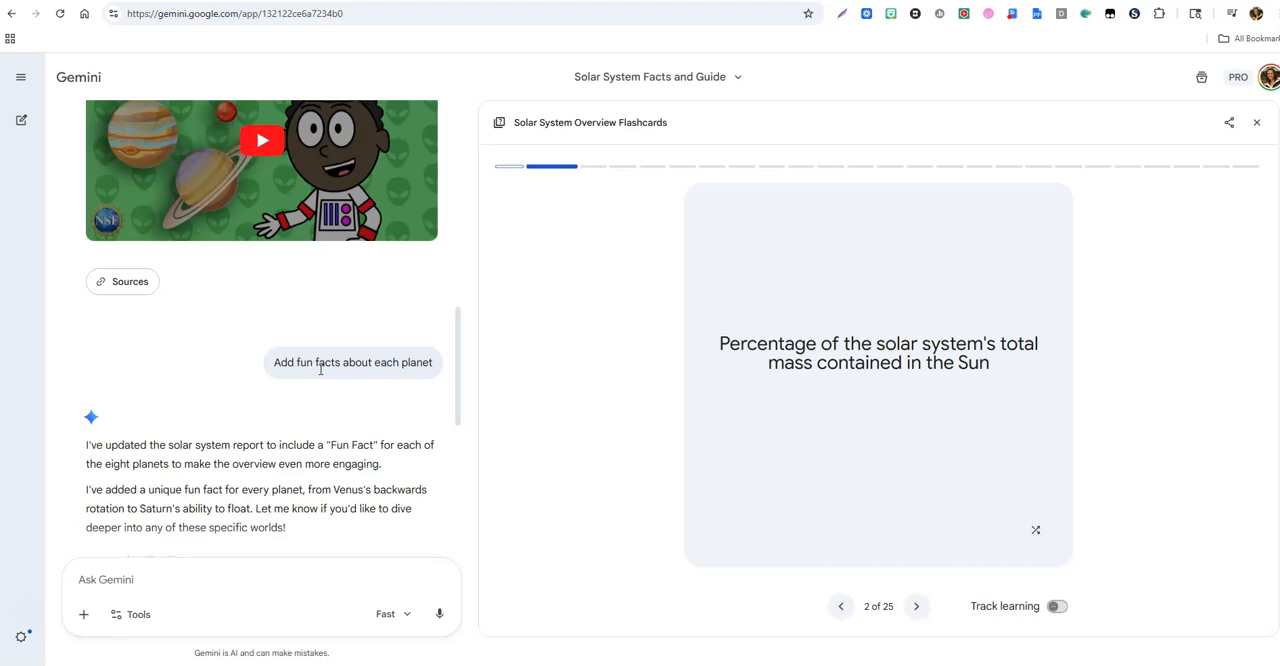
scroll(320, 370, up, 5)
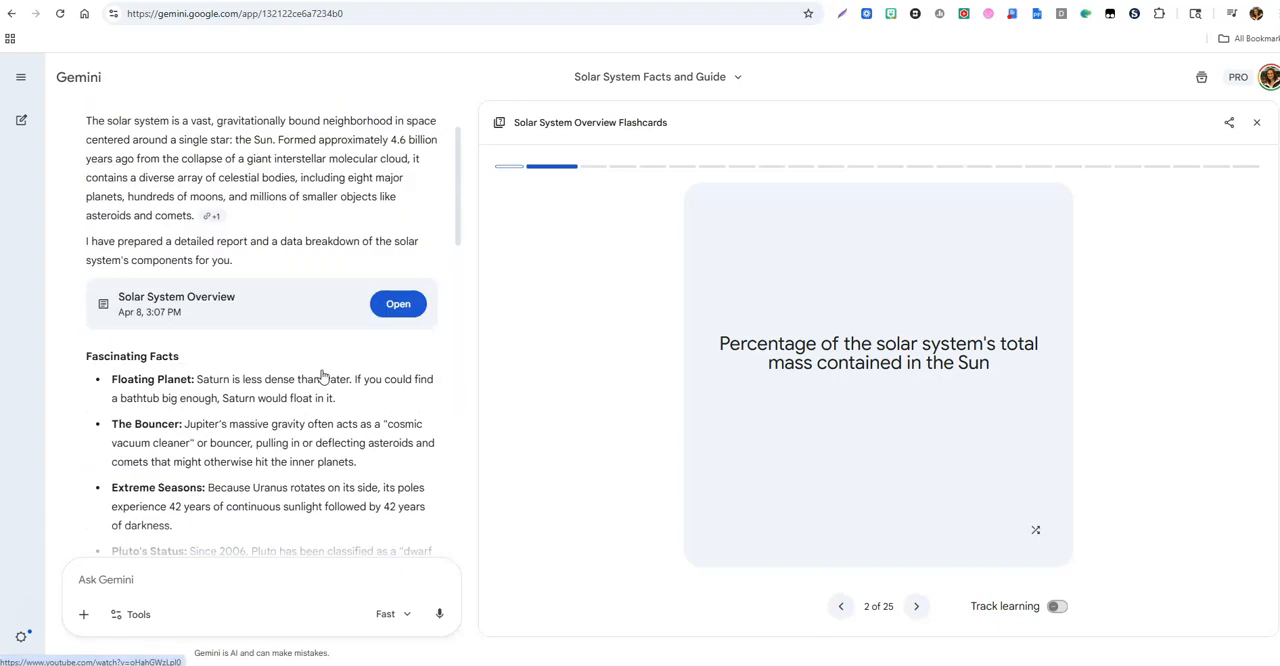
click(404, 313)
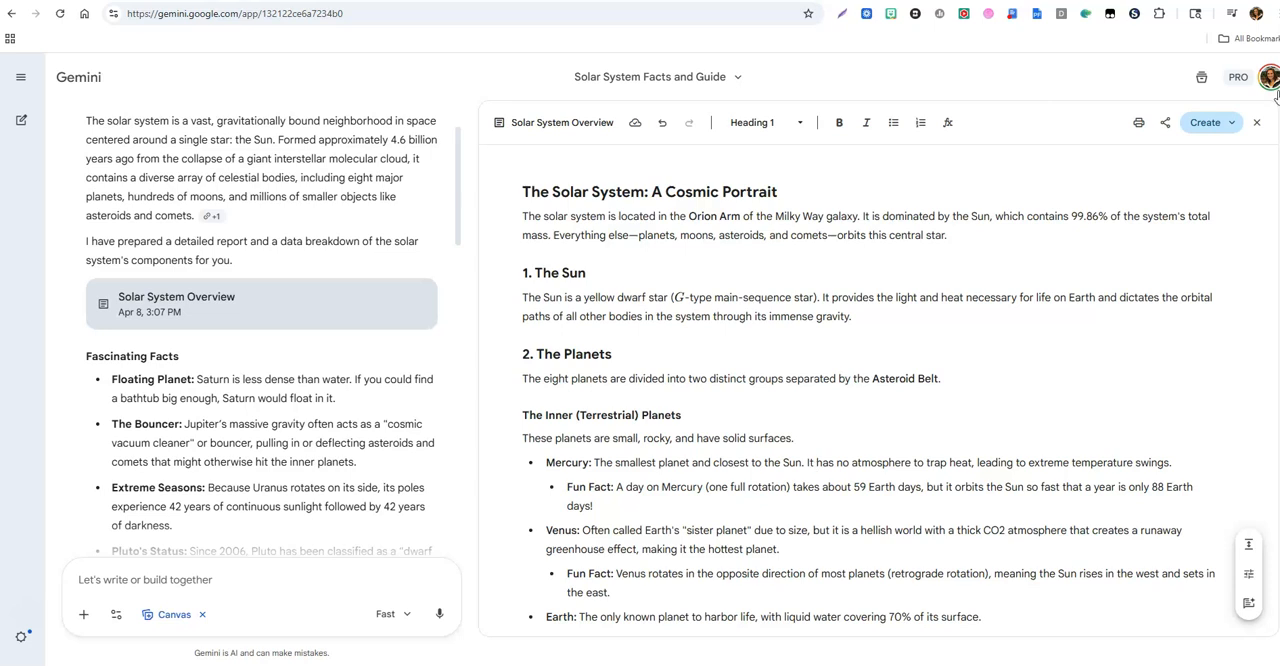
click(1233, 126)
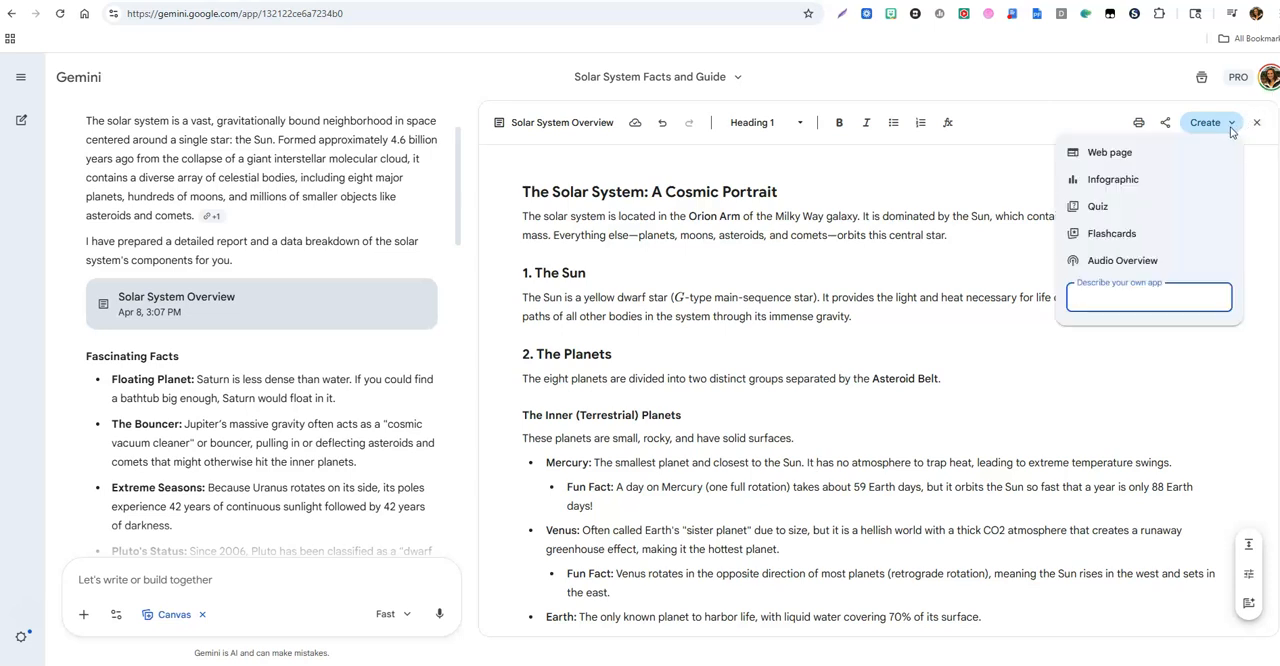
click(1113, 181)
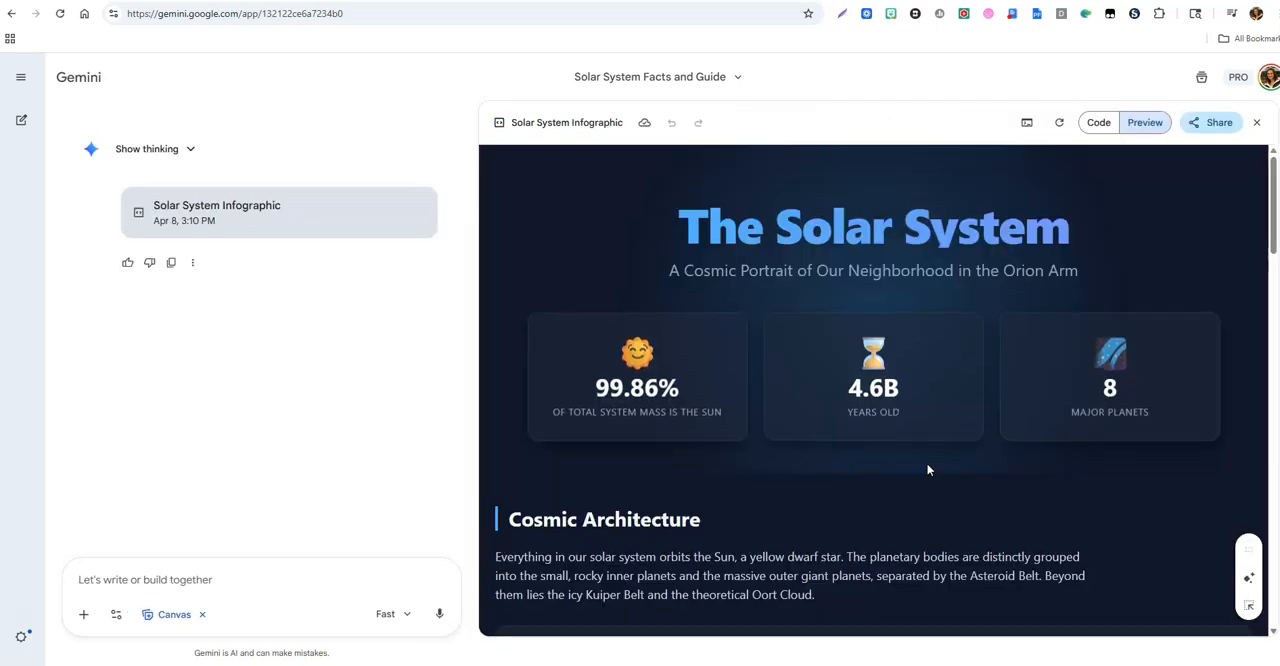
Step: Read through the Solar System Infographic to its end and look over the created items in the chat
scroll(922, 459, down, 3)
scroll(923, 462, down, 4)
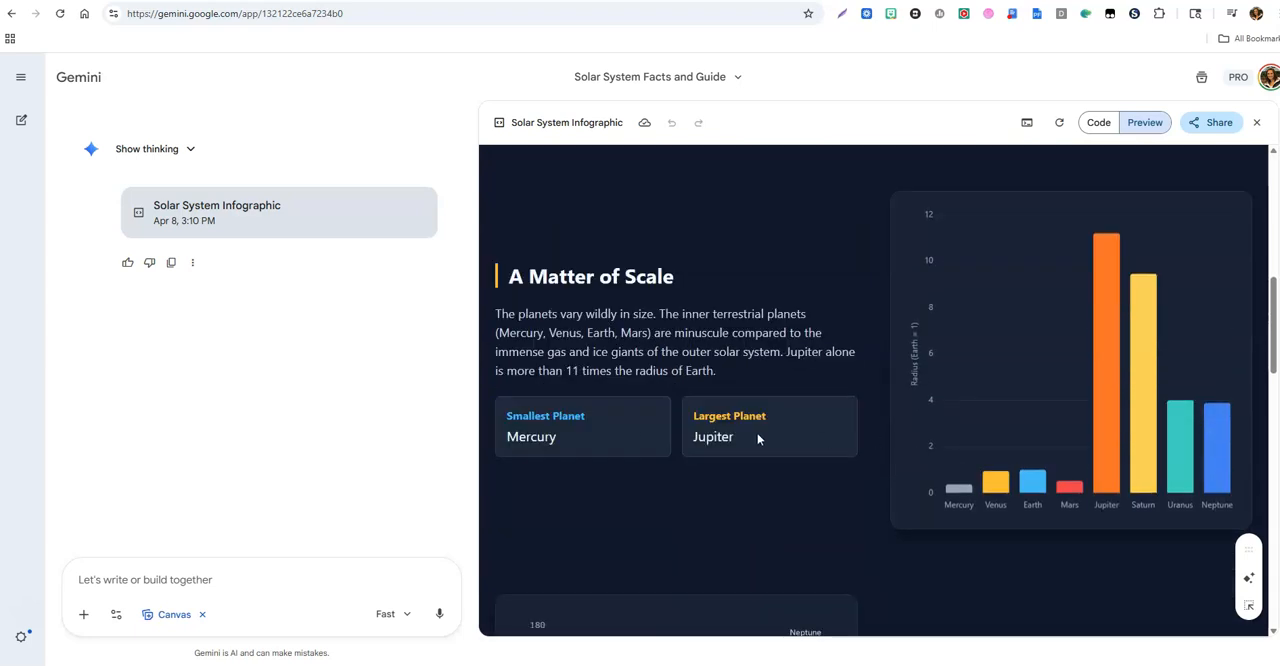
scroll(949, 420, down, 3)
scroll(949, 420, down, 7)
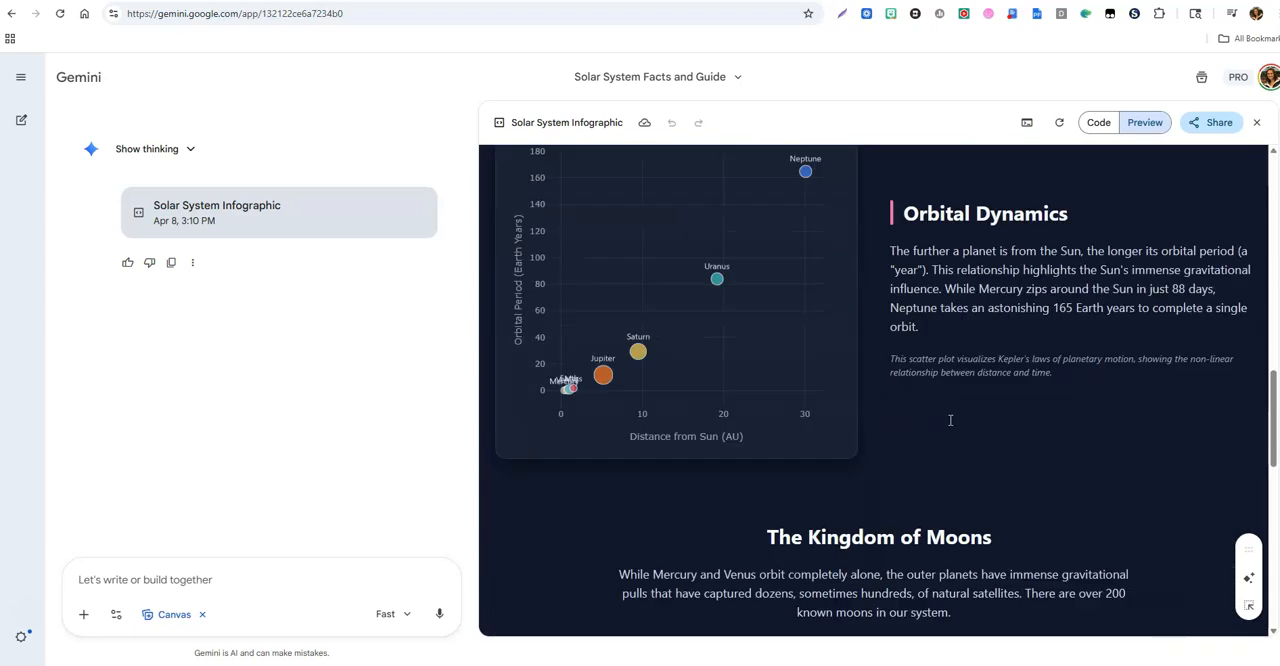
scroll(825, 390, down, 4)
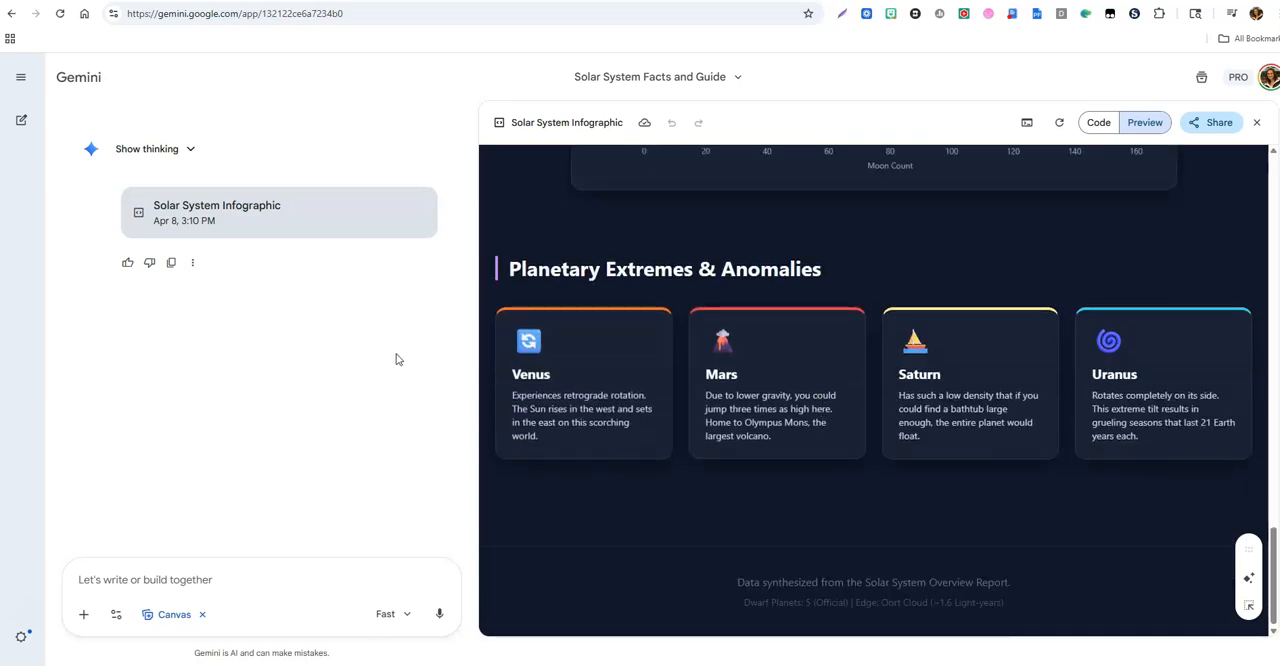
scroll(397, 357, up, 3)
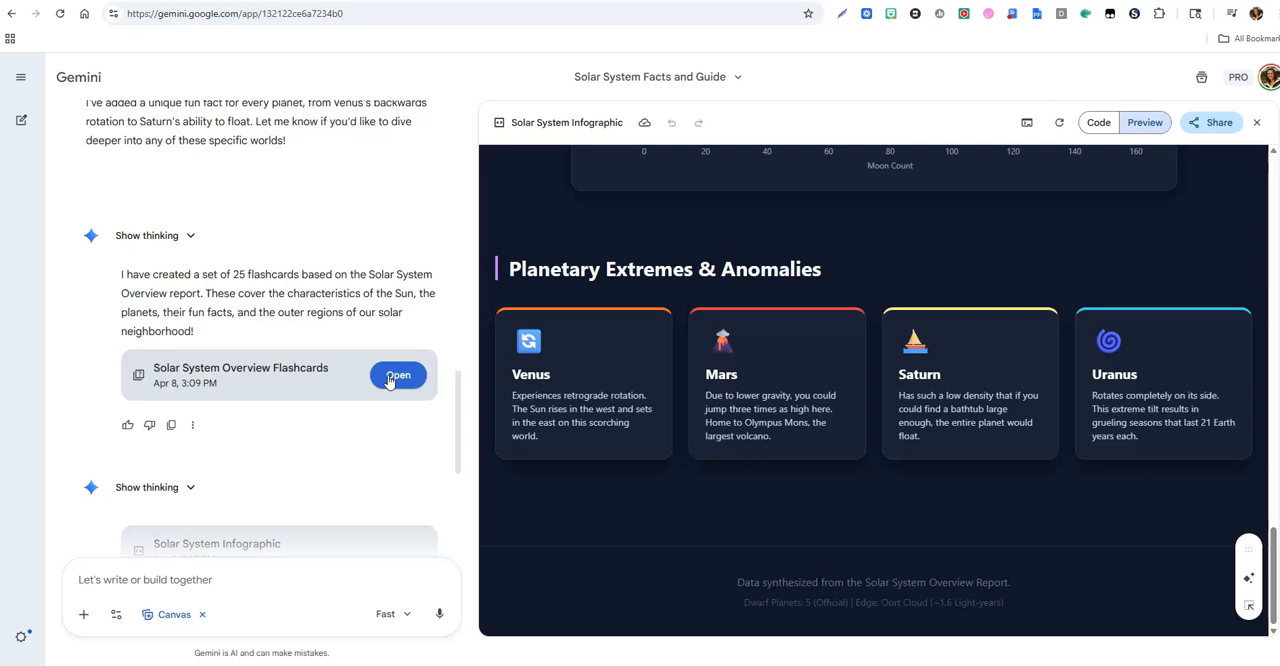
scroll(389, 374, down, 2)
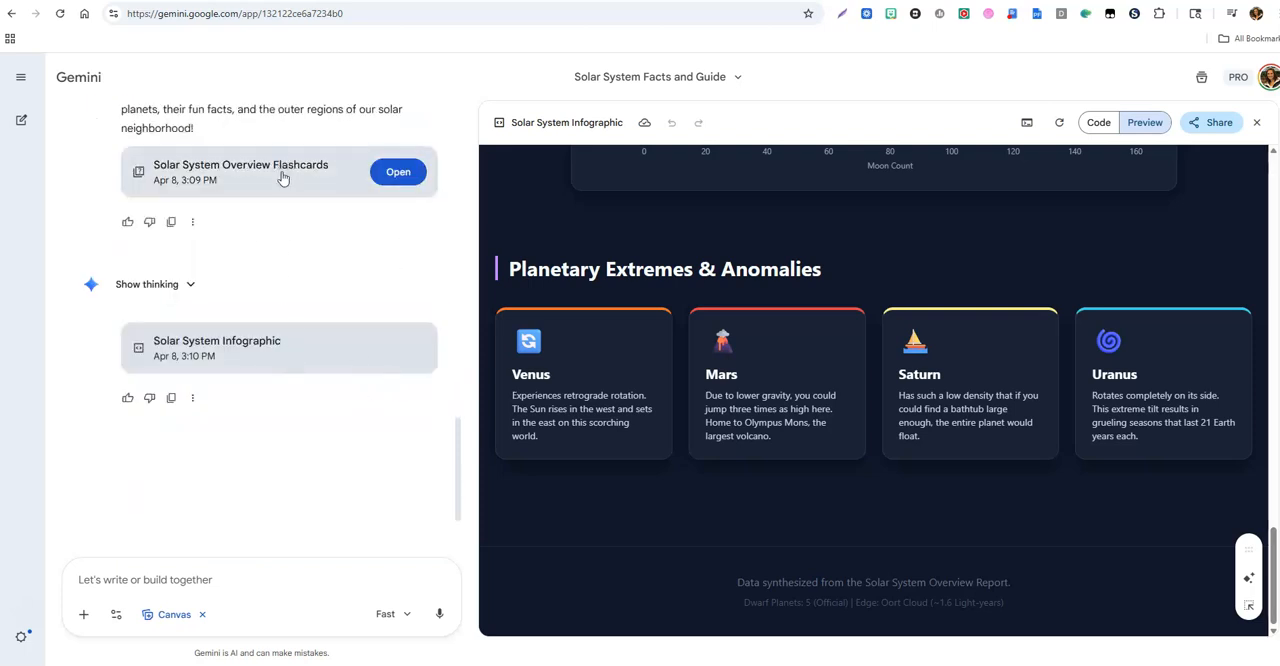
Step: Generate a shareable public link for the Solar System Infographic and dismiss the sharing dialog
scroll(286, 185, up, 4)
scroll(288, 193, up, 10)
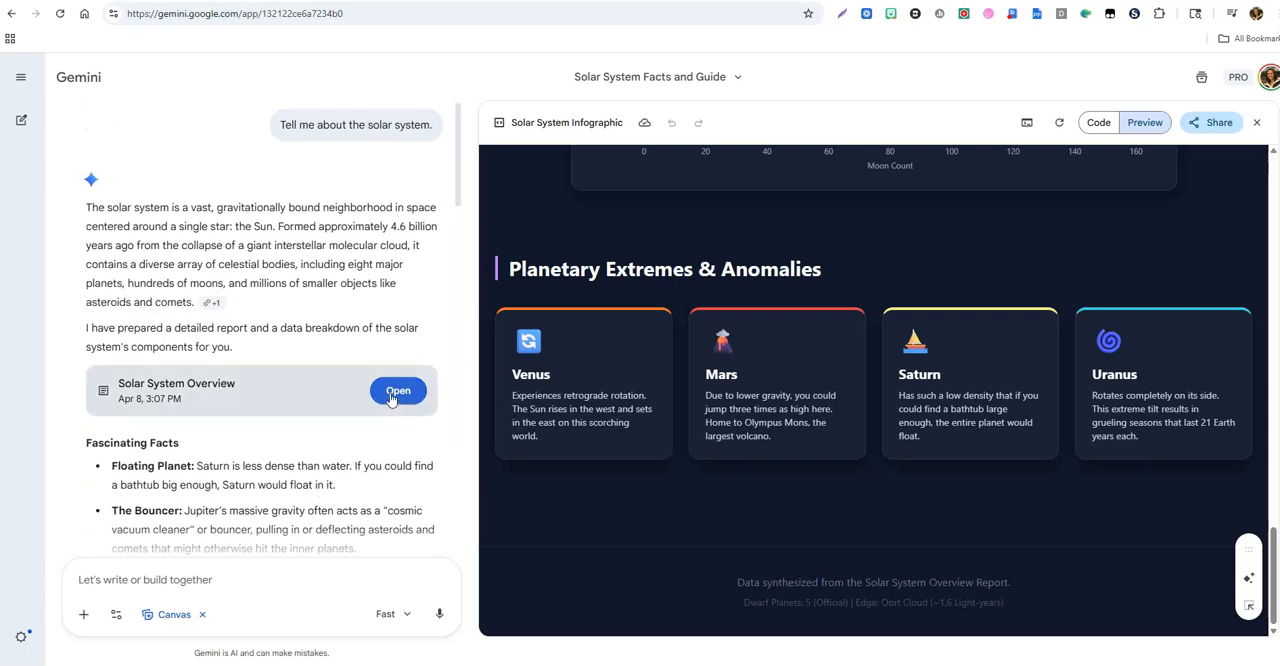
click(1222, 130)
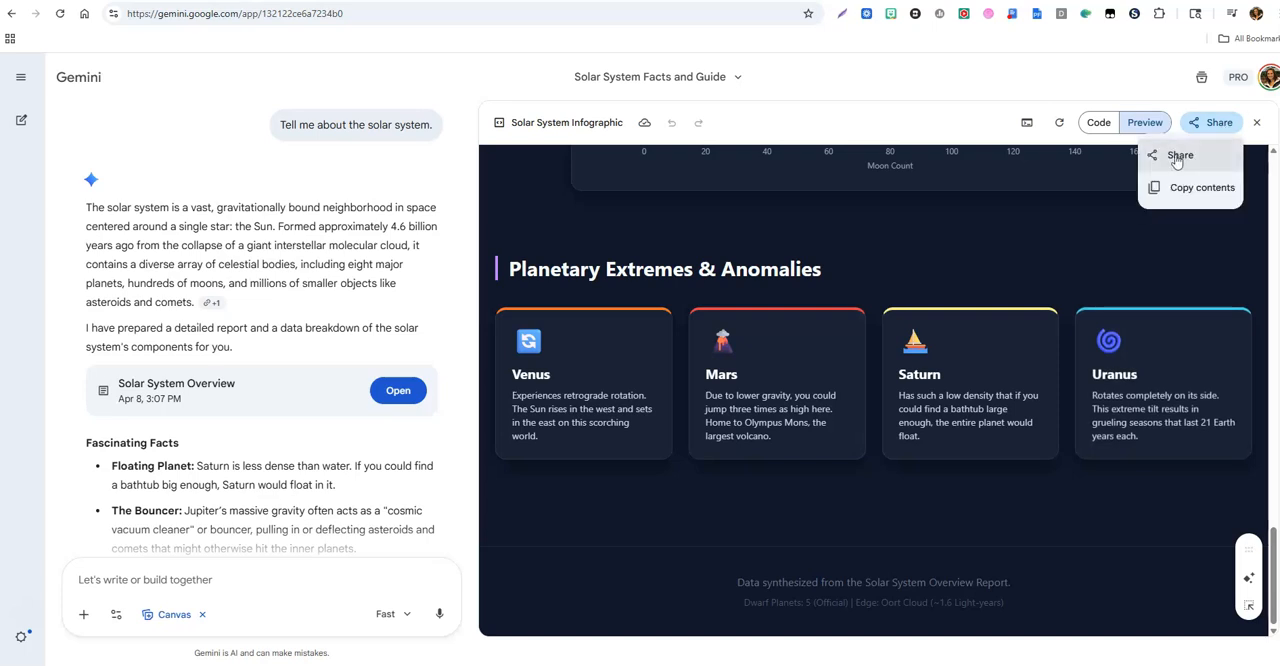
click(1175, 154)
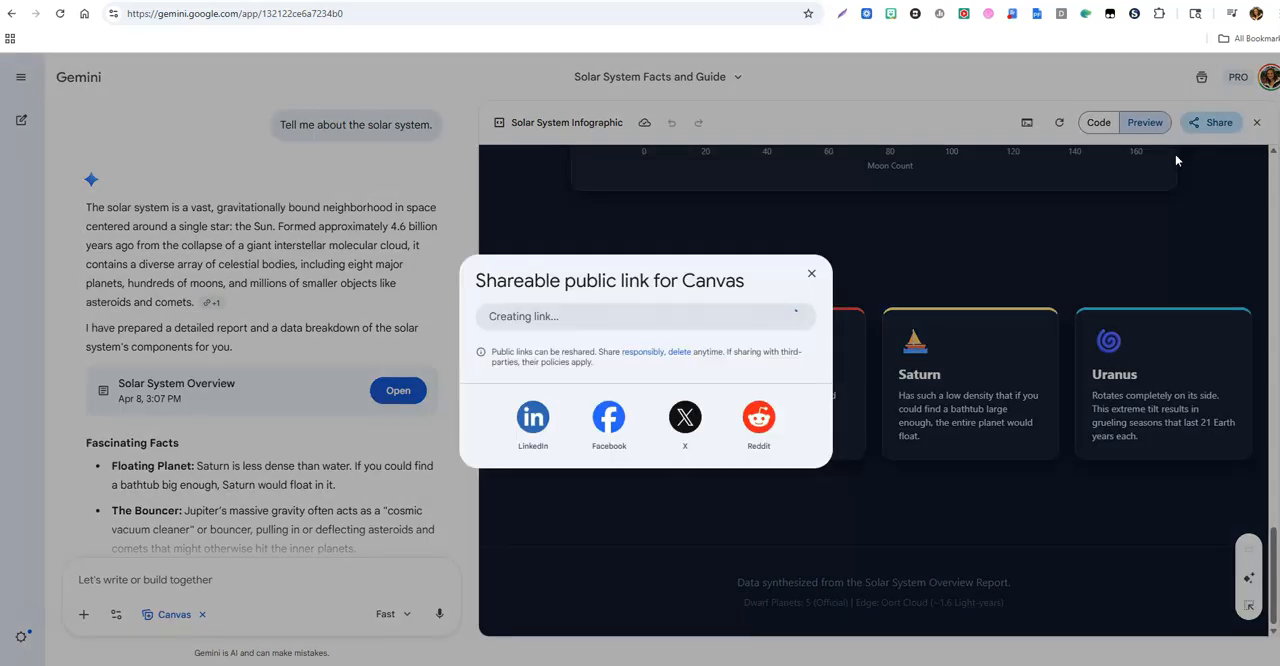
click(813, 269)
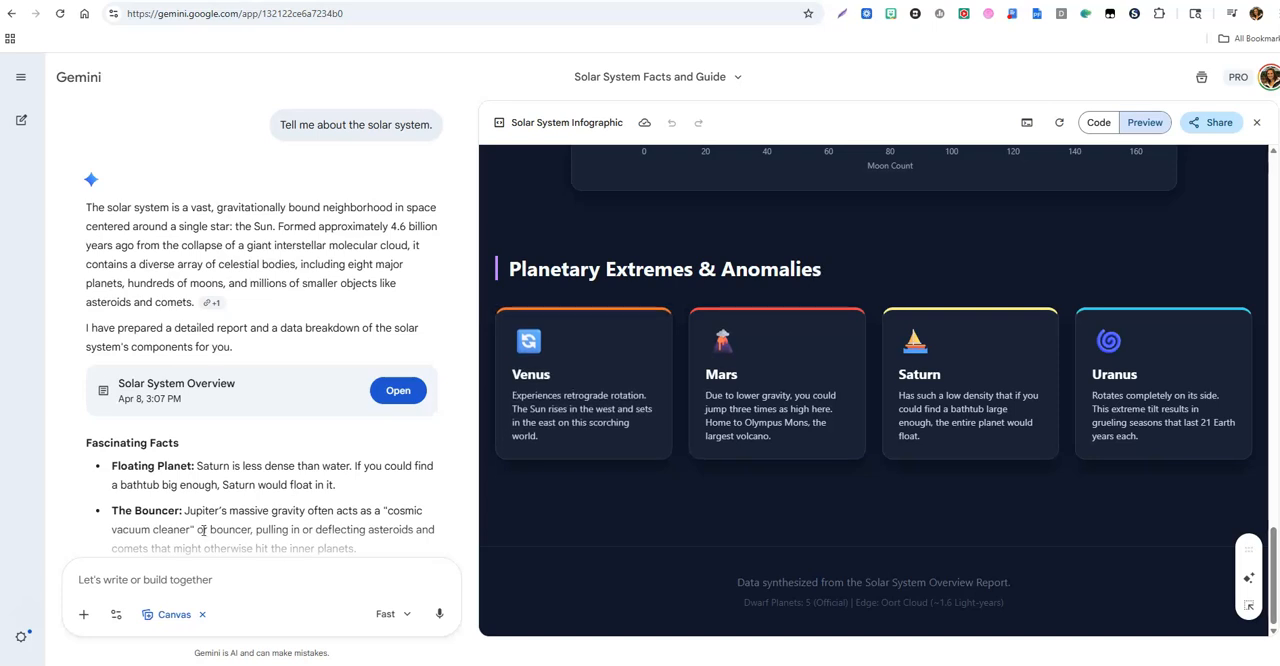
Step: Reopen the Solar System Overview document and create a custom app from it with the description "Build be a presentation of this content."
scroll(202, 530, down, 10)
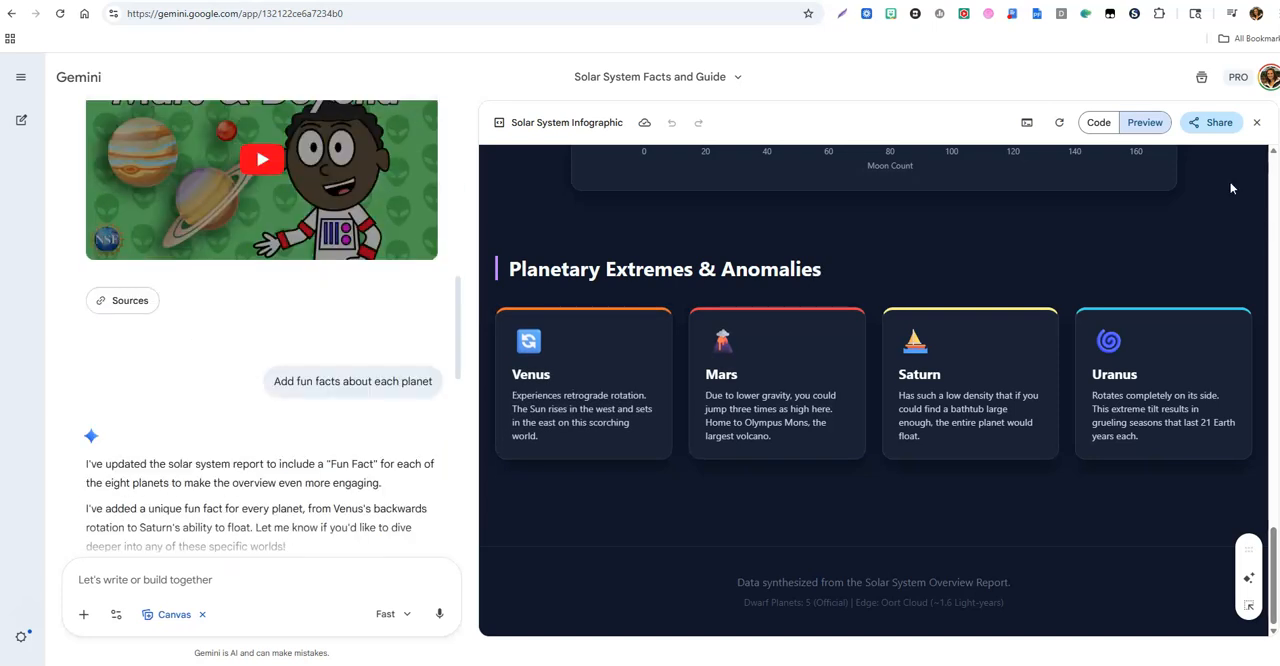
scroll(280, 363, up, 10)
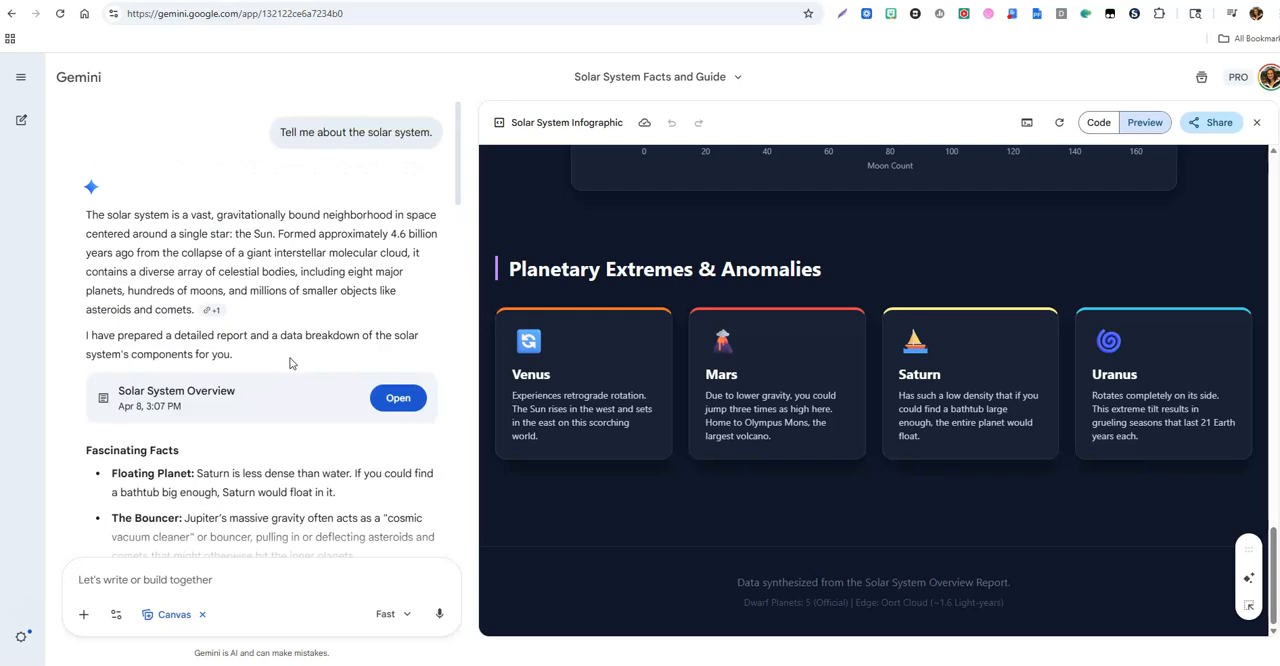
click(397, 398)
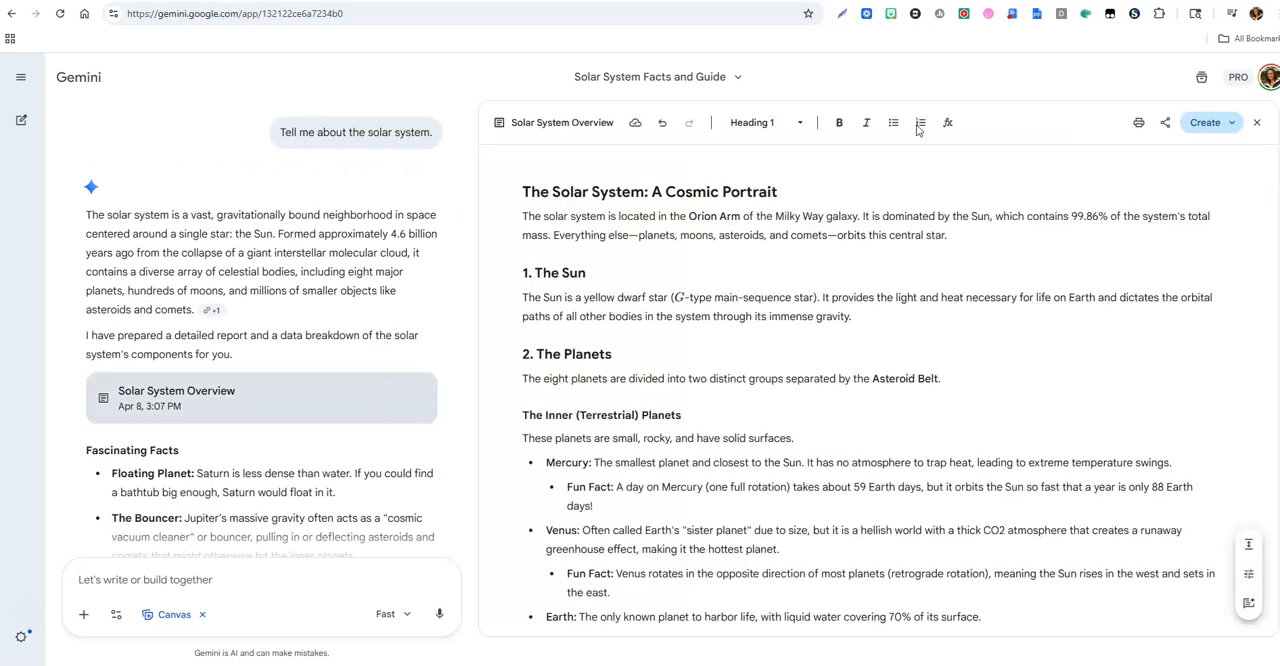
click(1222, 125)
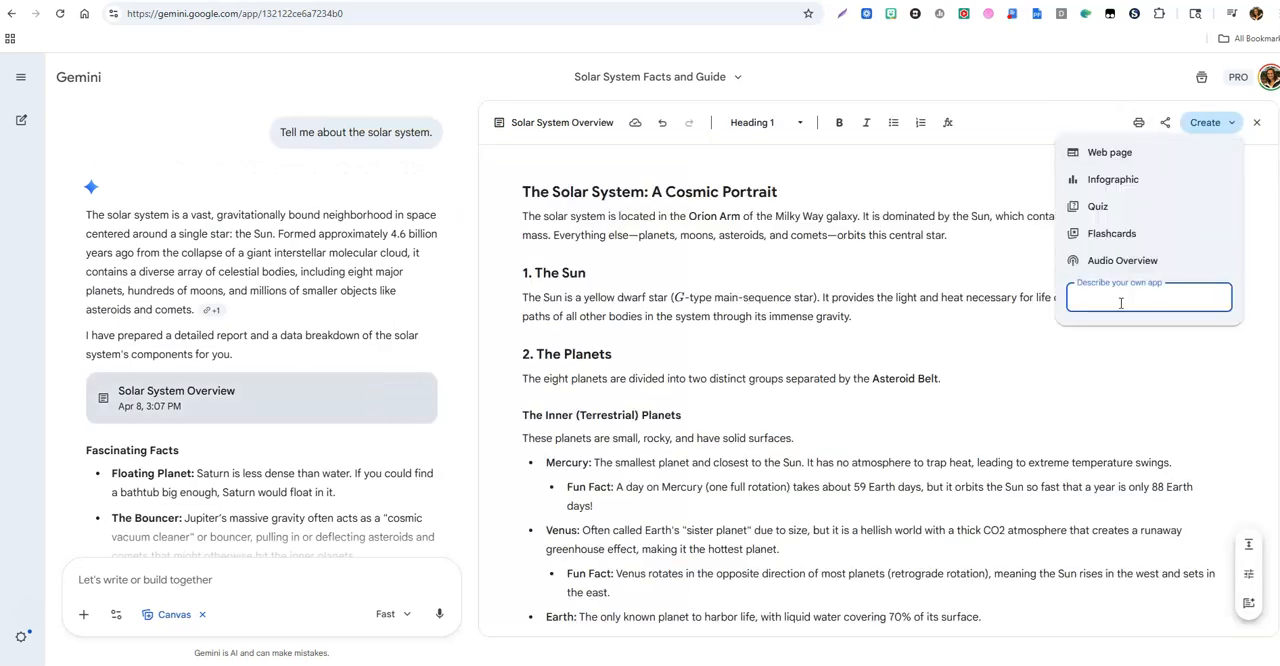
text(Build be a presentatiuoon of this content.)
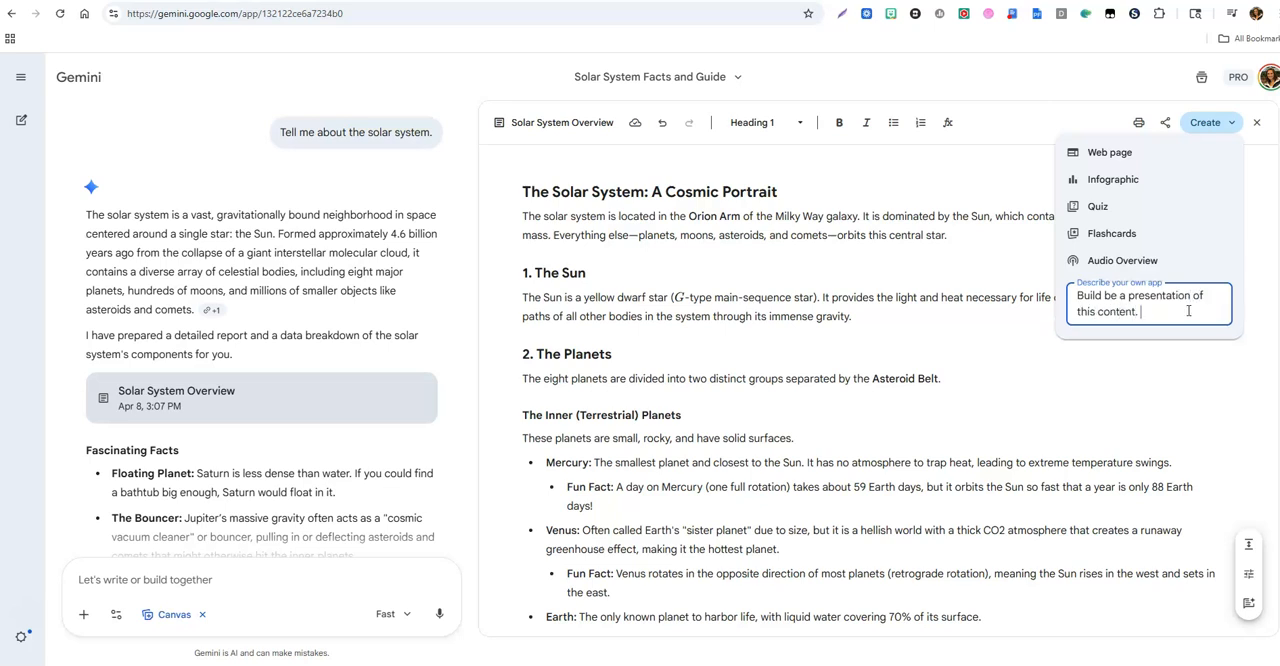
key(Return)
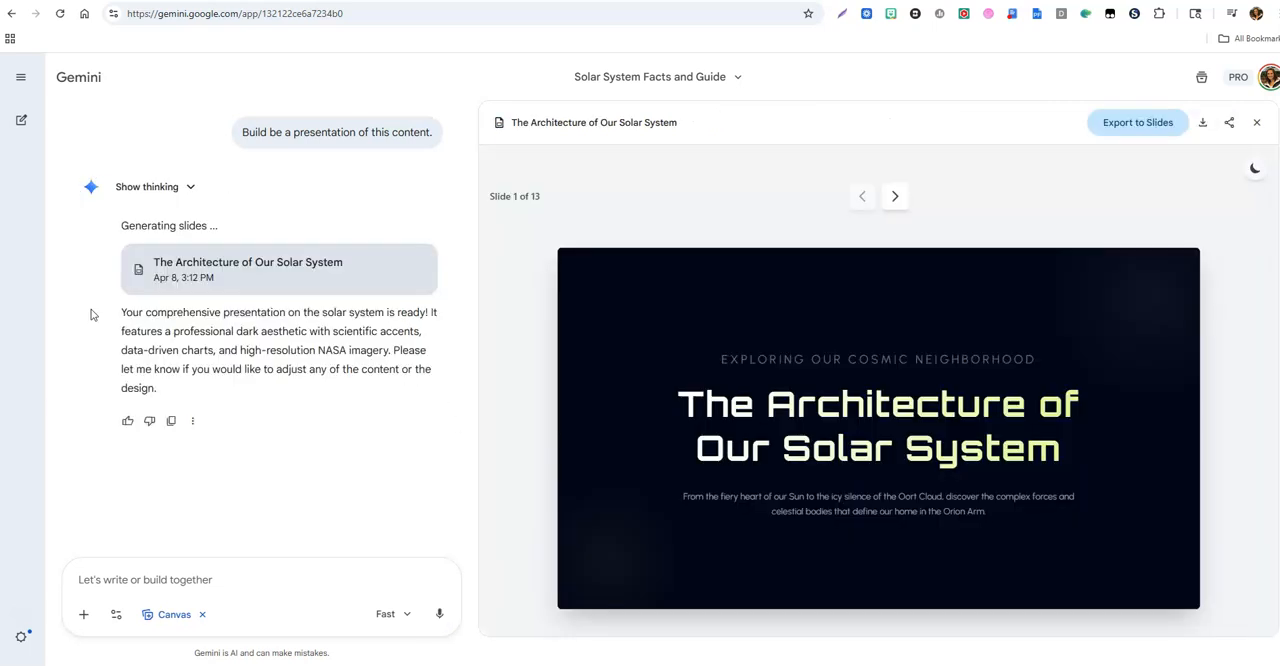
Step: Page through the generated presentation up to slide 7 and download the slides as a PDF
click(896, 198)
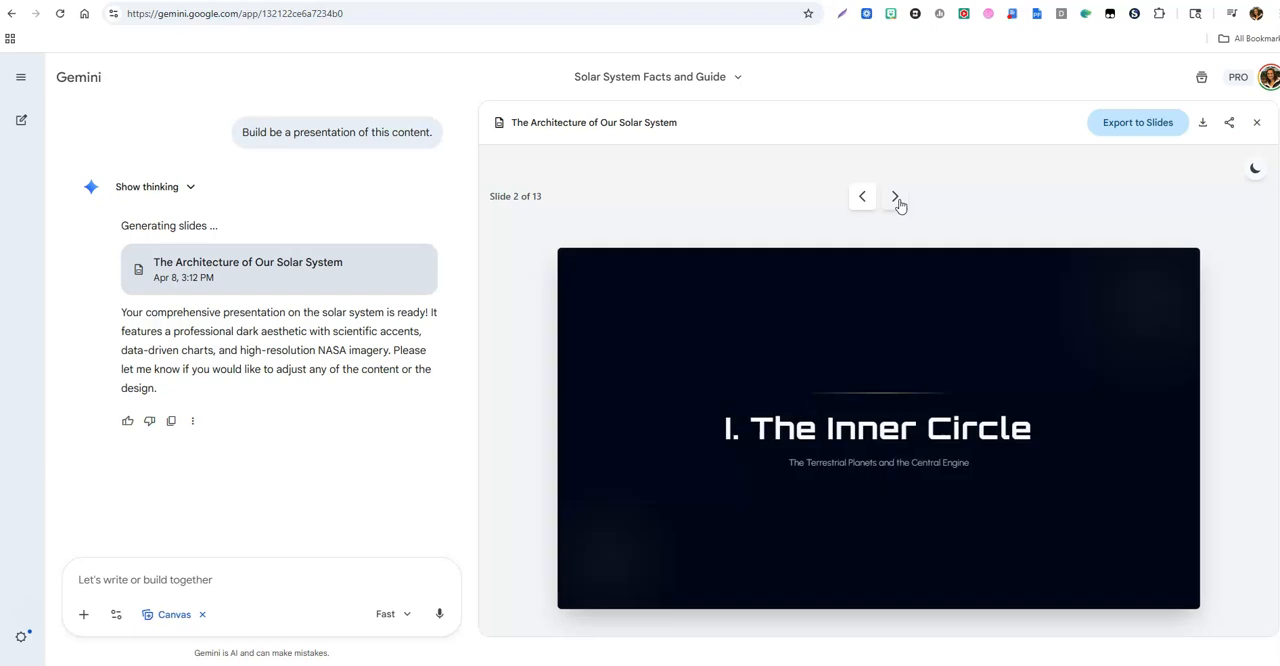
click(897, 200)
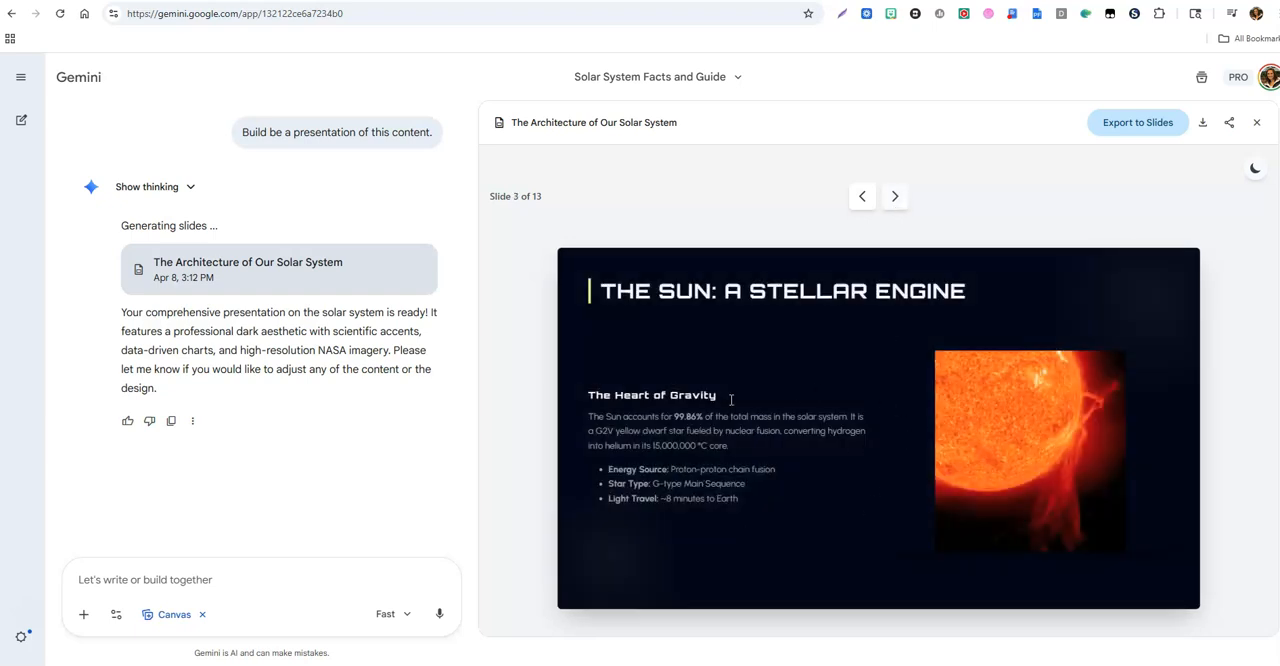
click(895, 198)
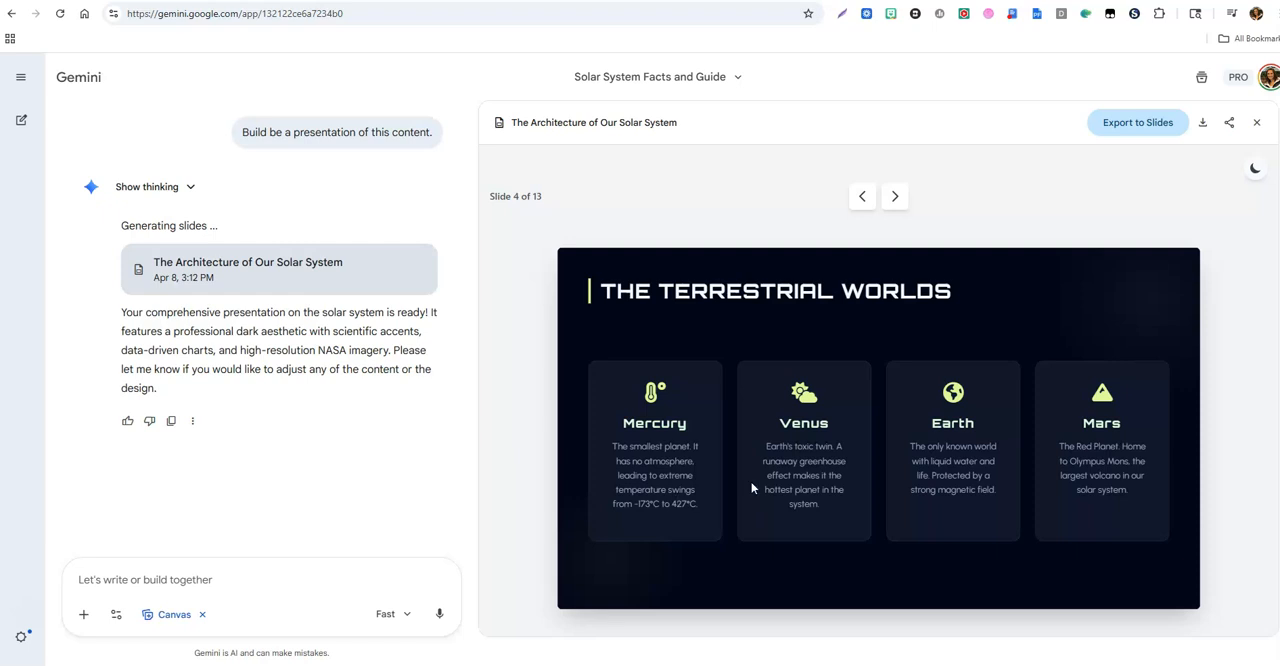
click(895, 197)
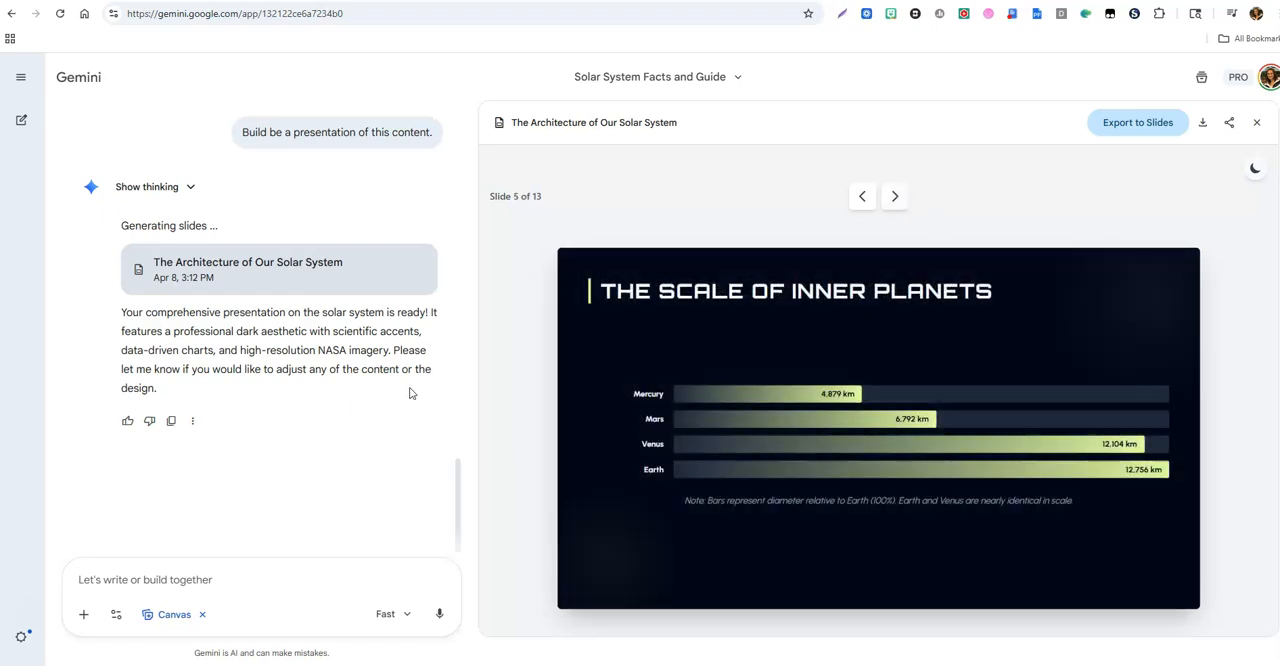
click(895, 197)
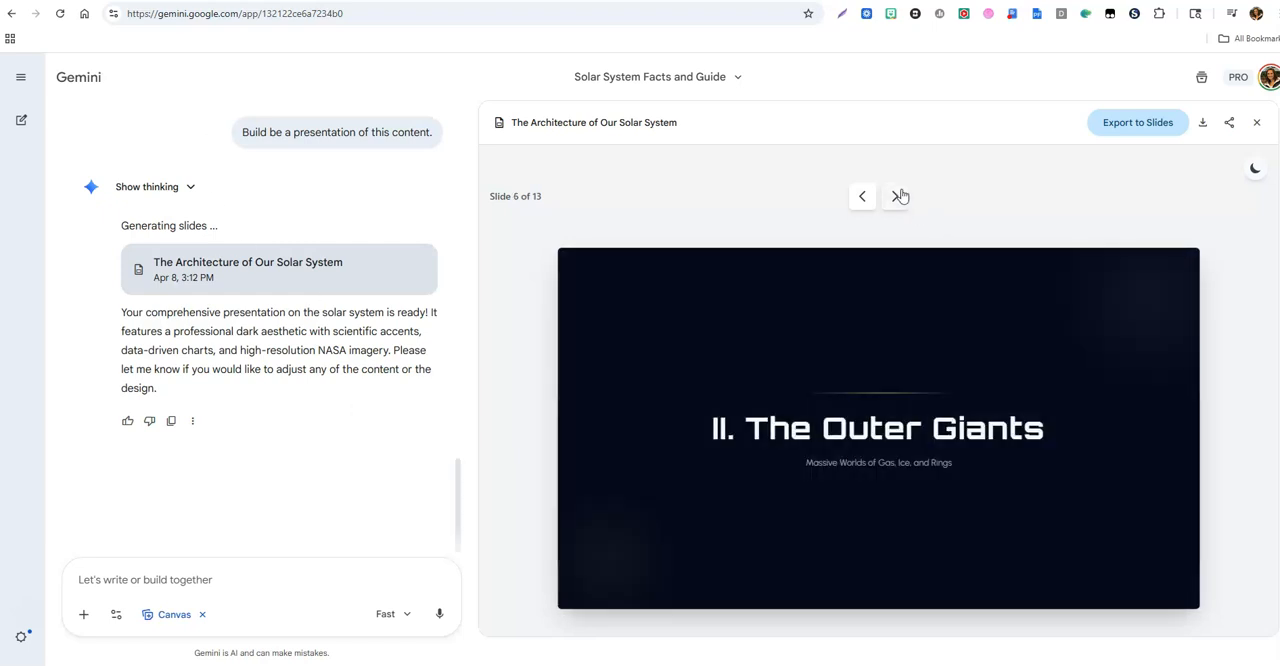
click(895, 197)
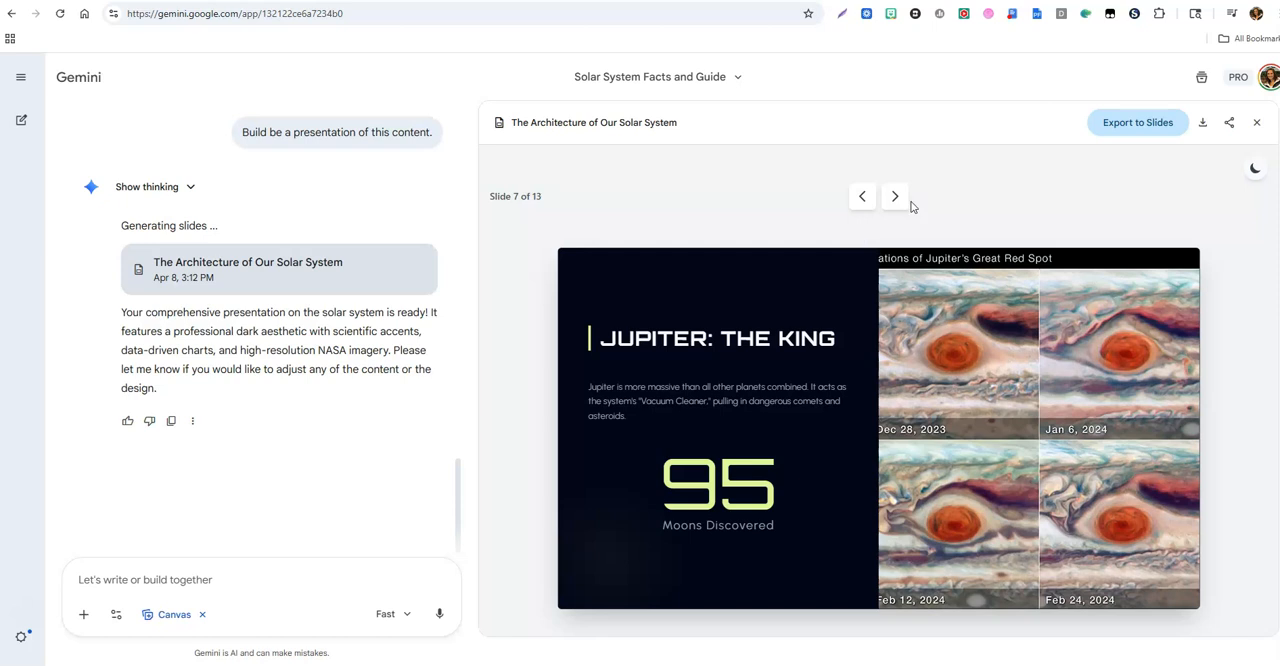
click(1204, 125)
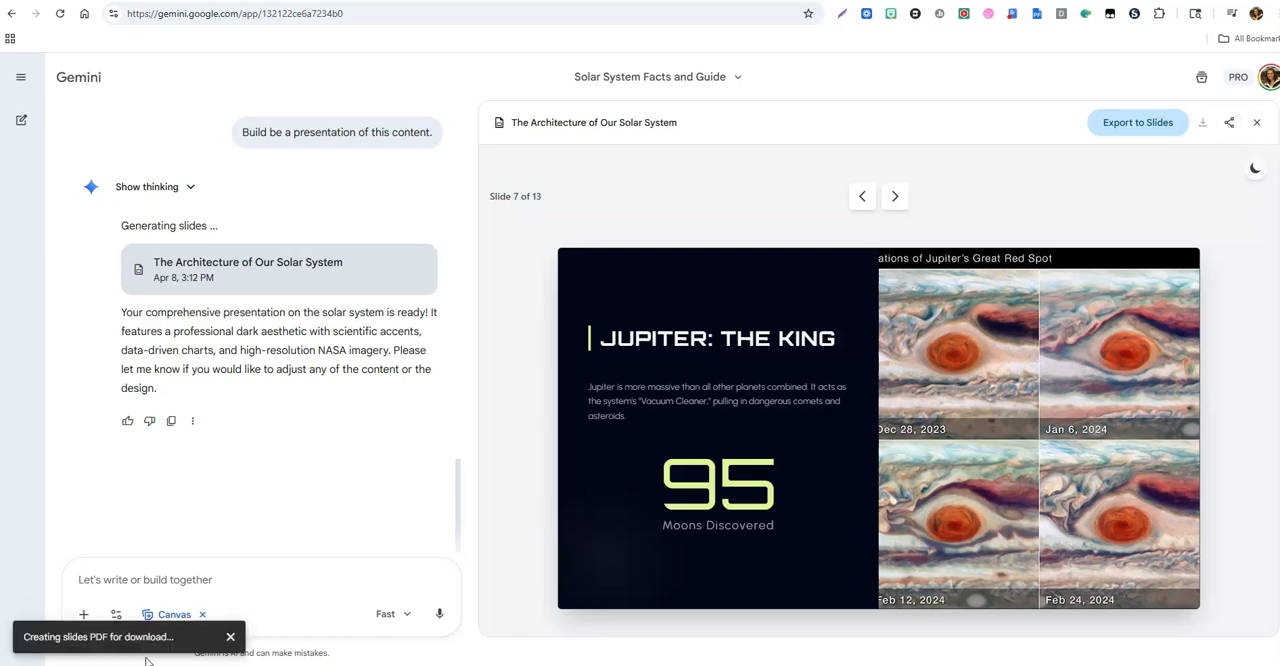
click(230, 637)
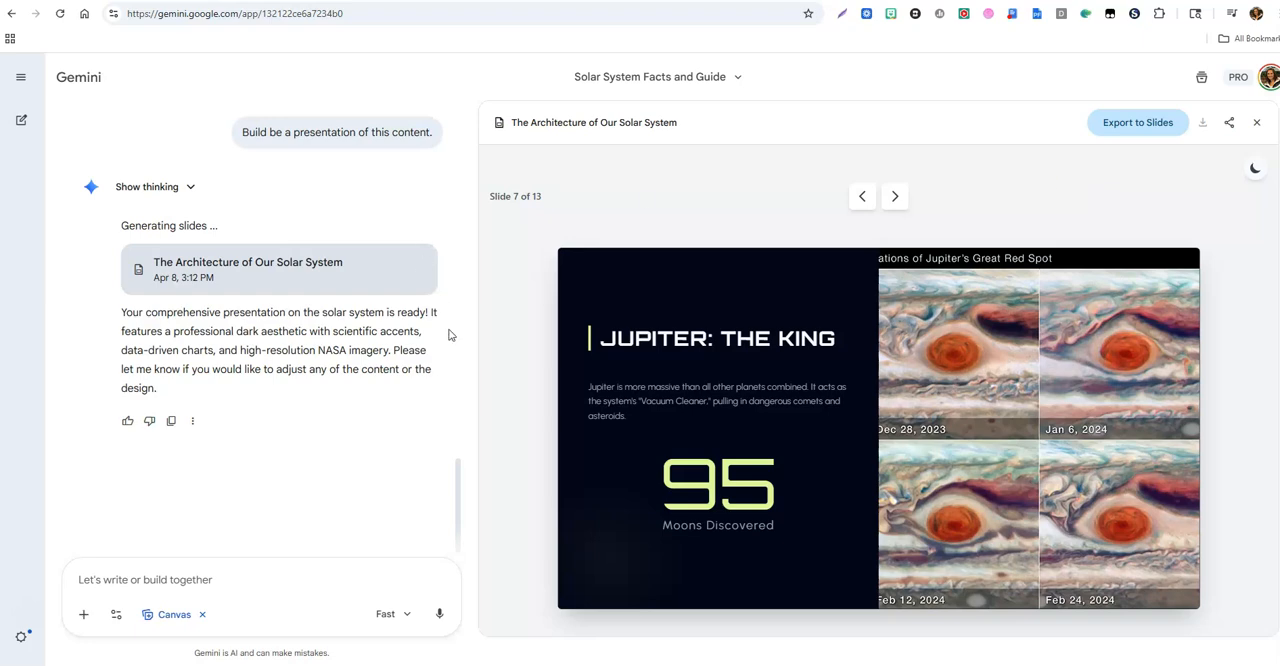
Step: Reopen the Solar System Overview document and create a custom app described as "Create an interactive study guide for students over this content."
drag(460, 472, 477, 146)
click(401, 268)
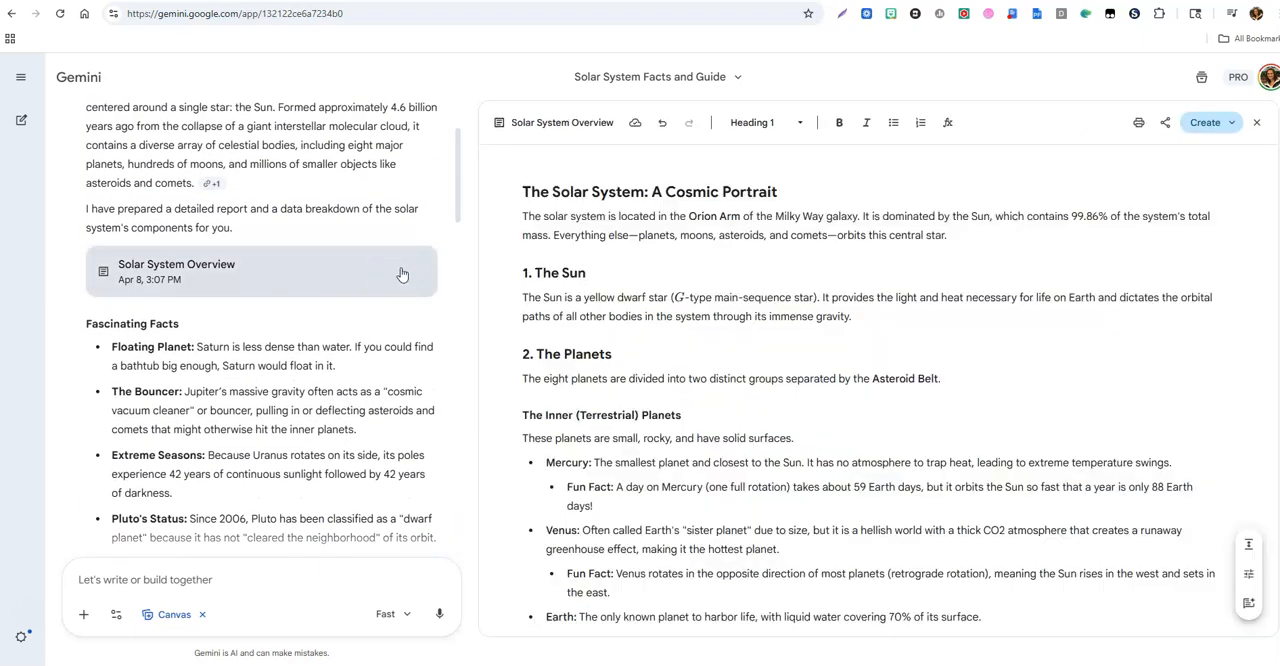
click(1206, 122)
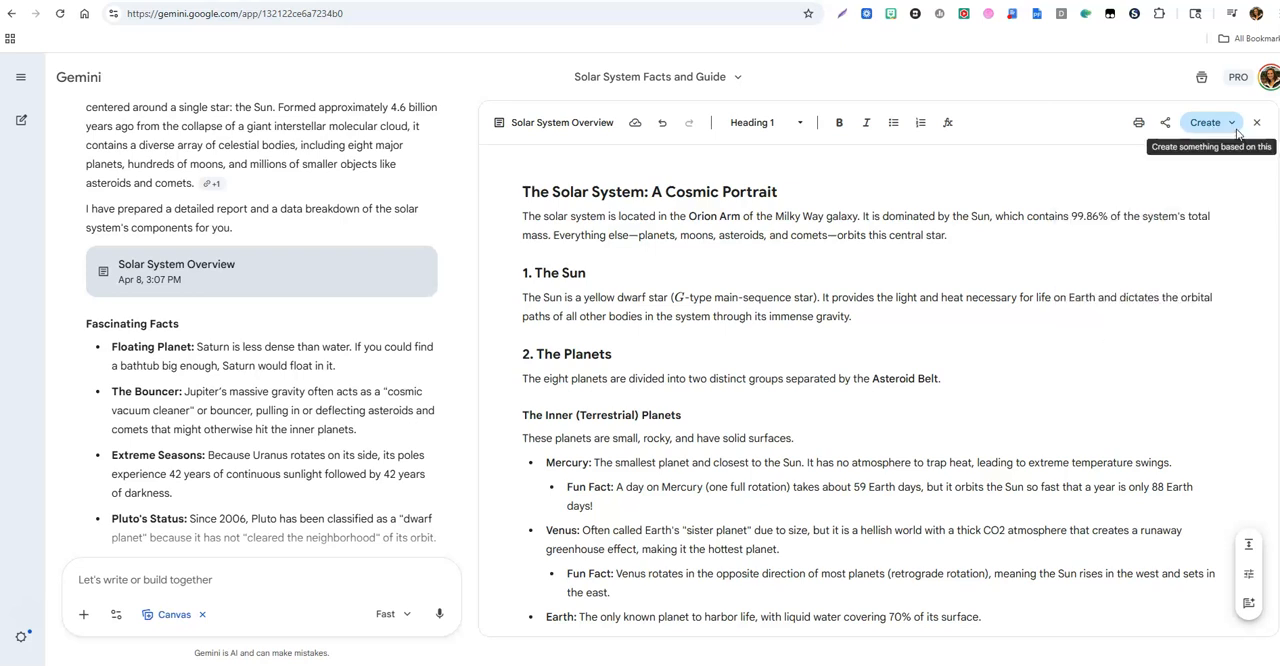
click(1232, 125)
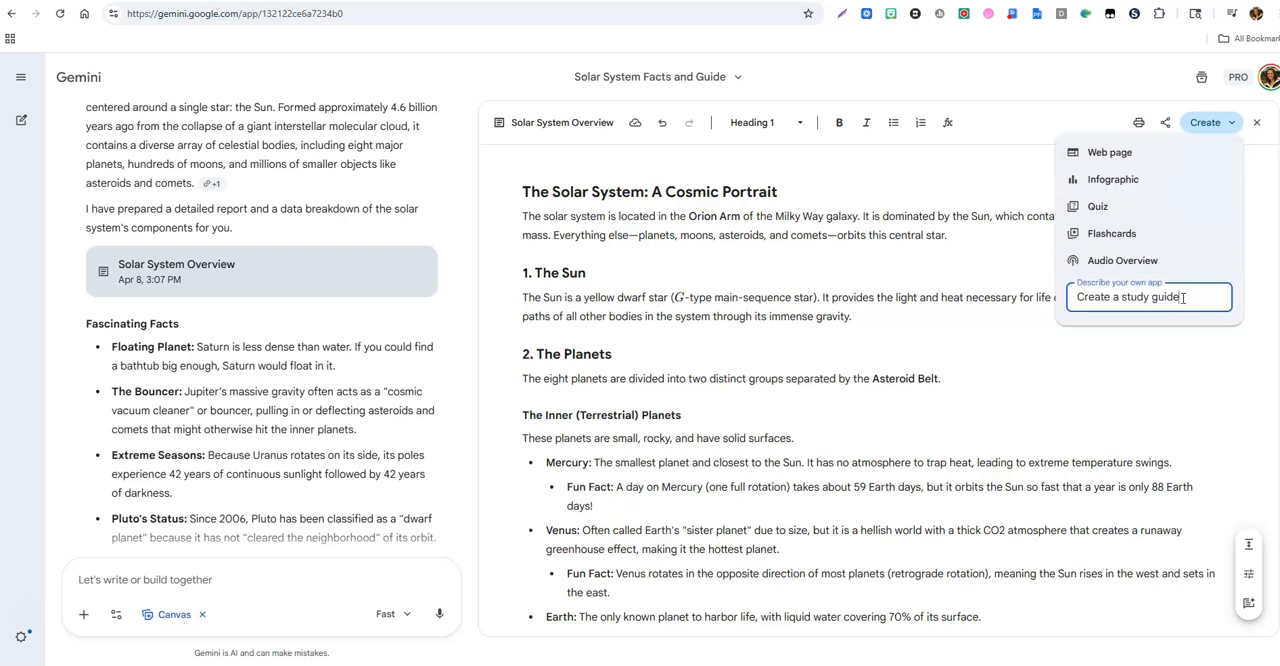
drag(1182, 298, 1052, 303)
text(Create an interactive study guide for stuednt)
key(BackSpace)
key(BackSpace)
key(BackSpace)
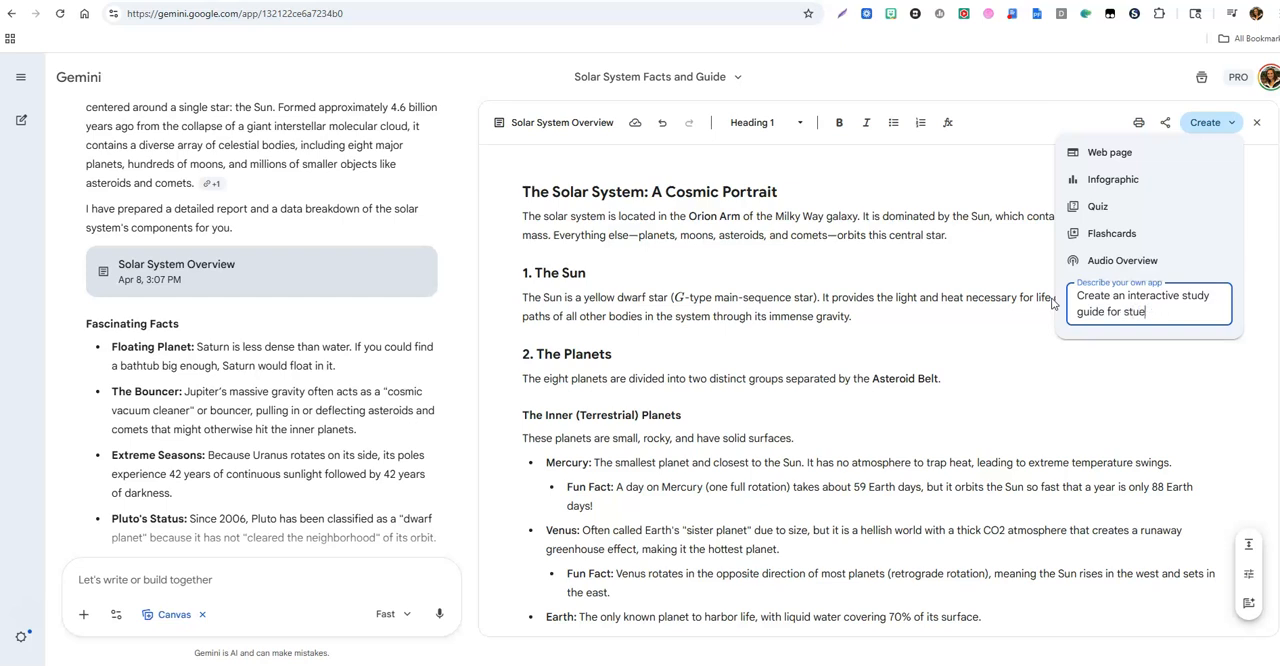
text(dents over this content.)
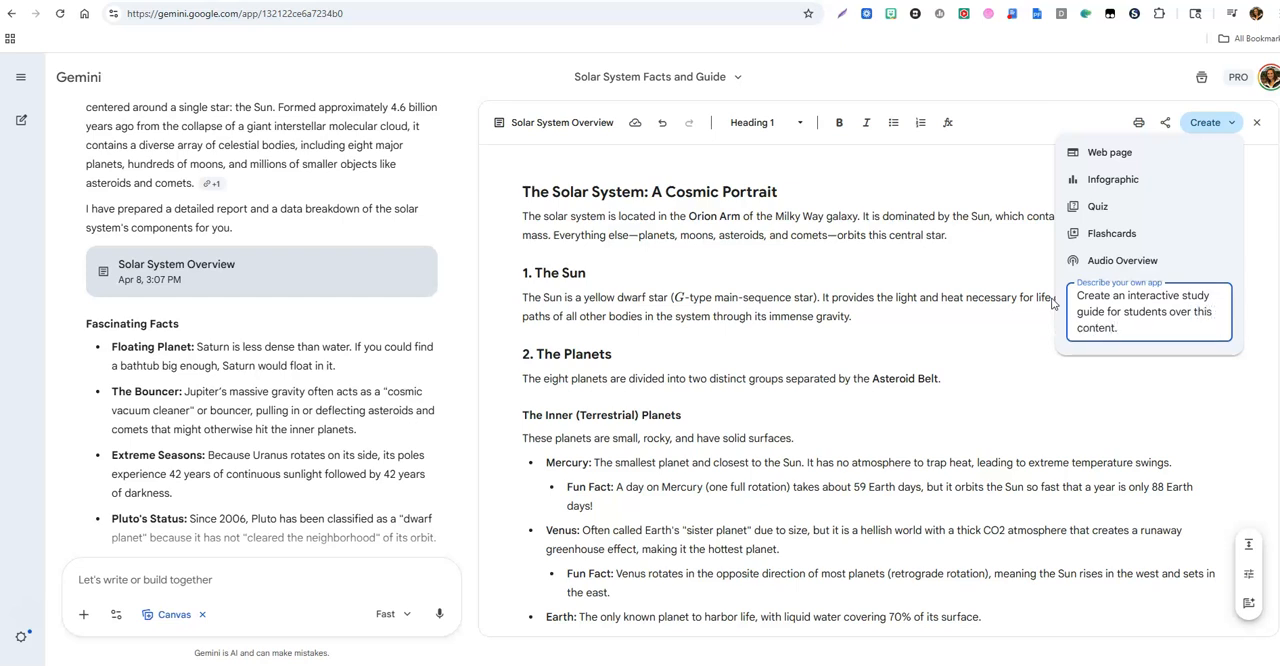
key(Return)
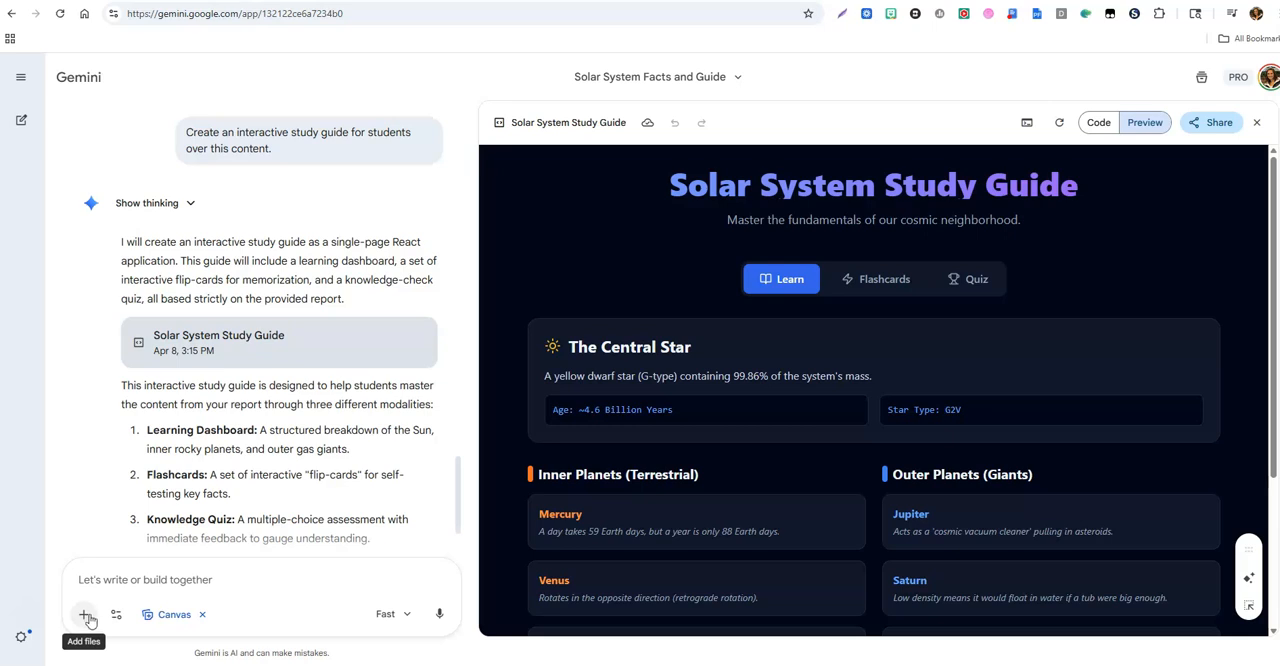
Step: Read the chat's description of the study guide and look through the guide's Learn section
scroll(299, 347, down, 2)
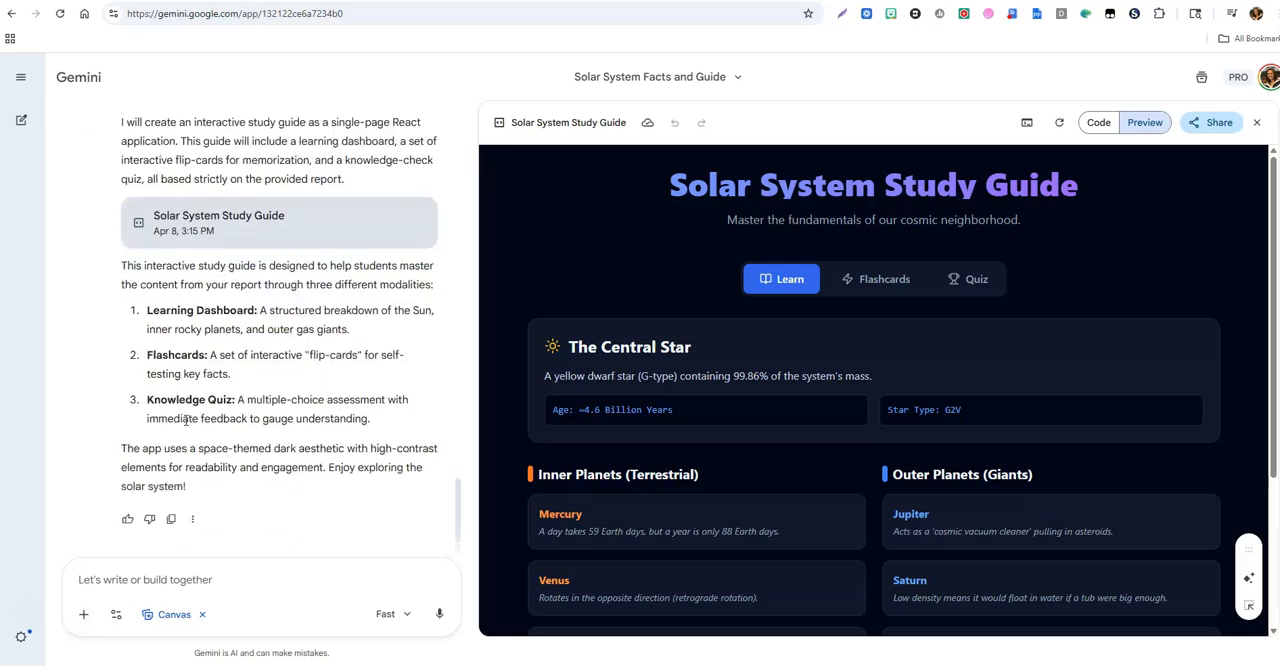
scroll(771, 420, down, 3)
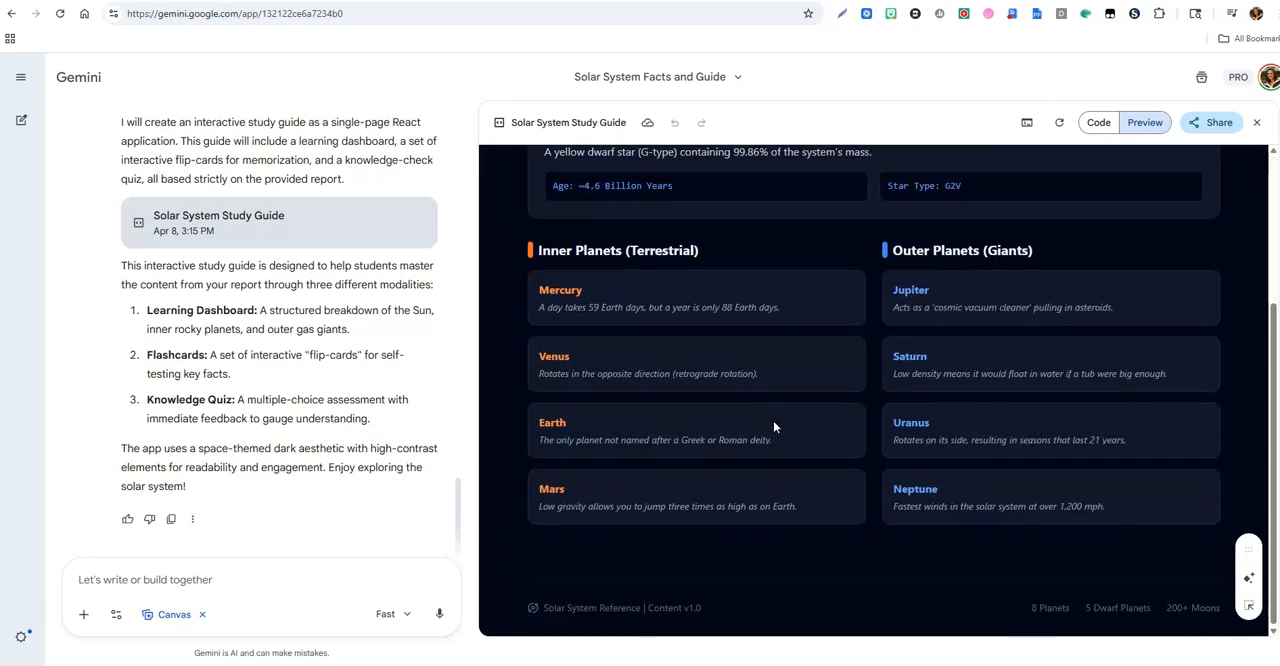
scroll(712, 330, up, 3)
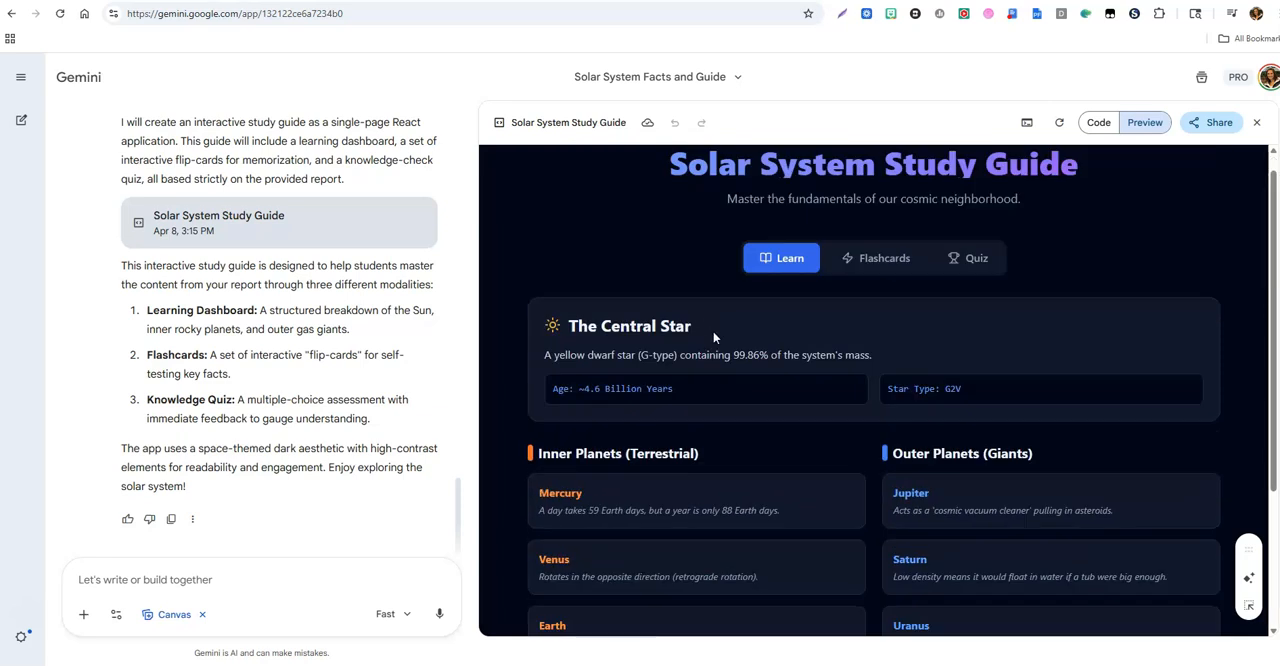
Step: Go to the second flashcard in the study guide, flip it to its answer and turn it back
click(882, 279)
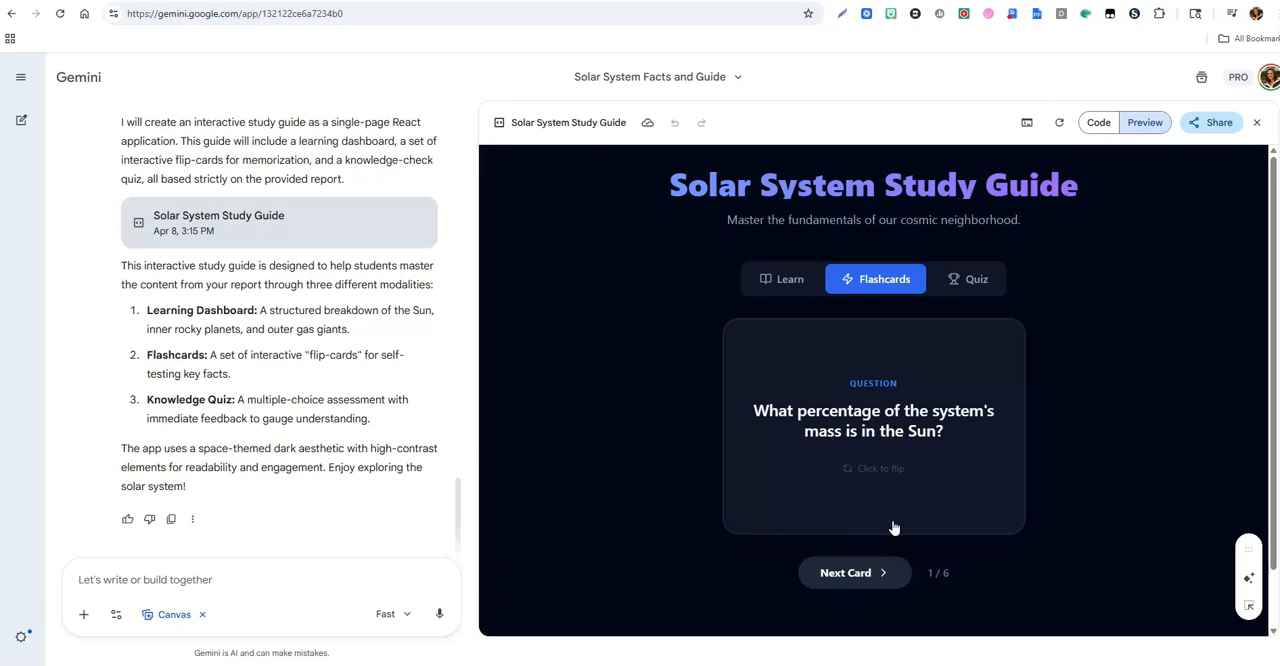
click(887, 573)
click(857, 473)
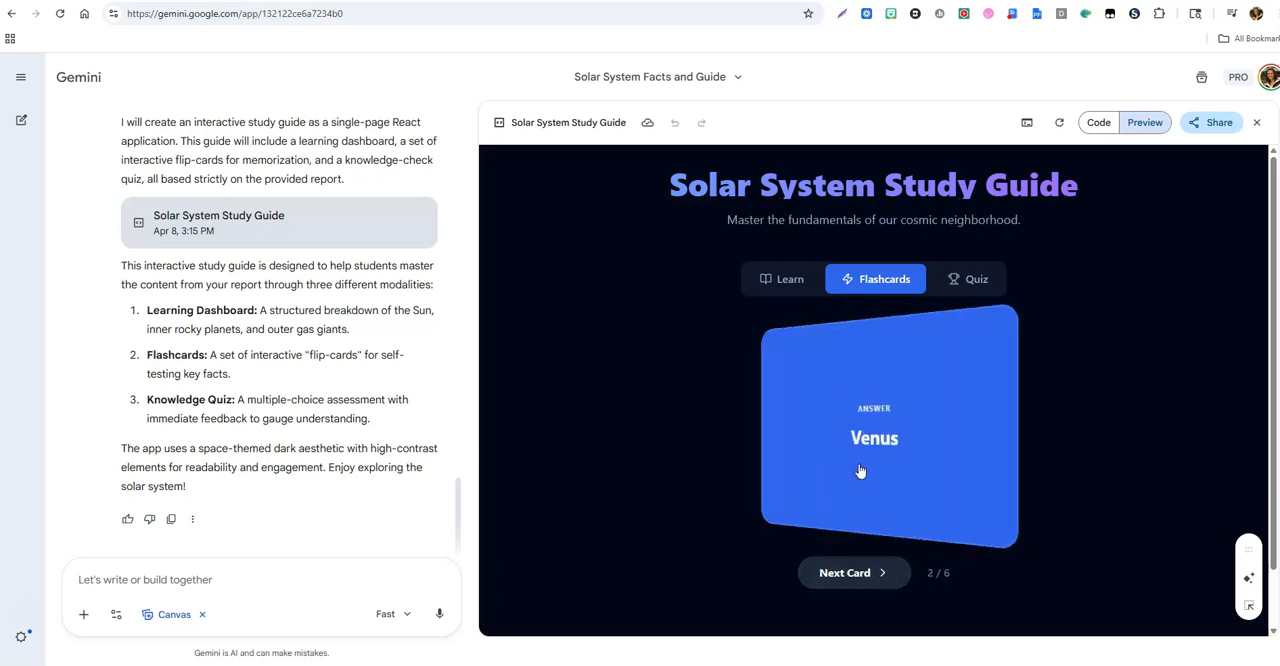
click(860, 471)
Step: Start the study guide's quiz, then view the guide's sharing options and dismiss them
click(966, 285)
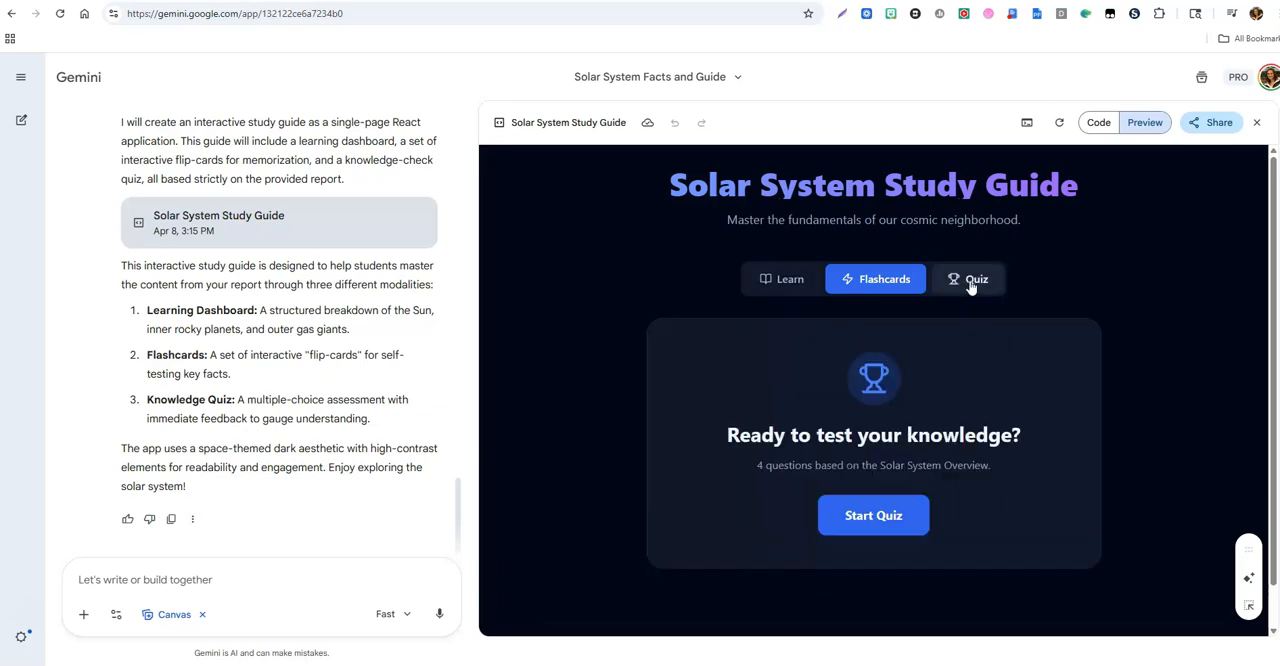
click(873, 515)
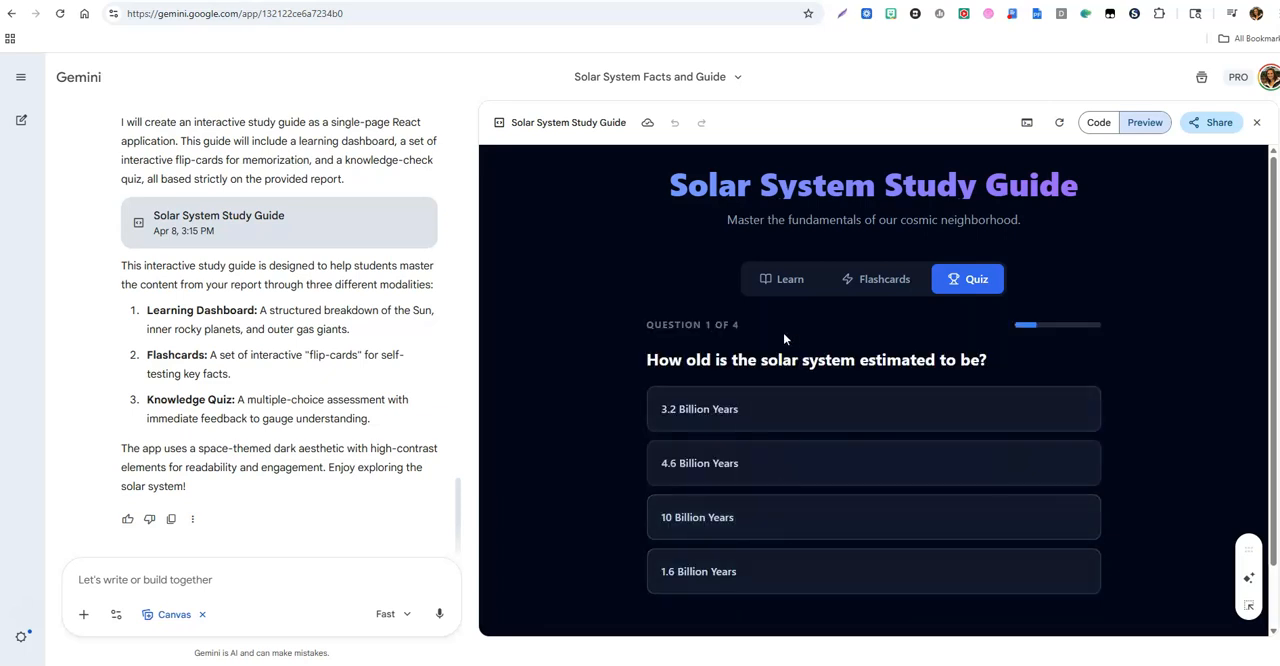
click(1221, 123)
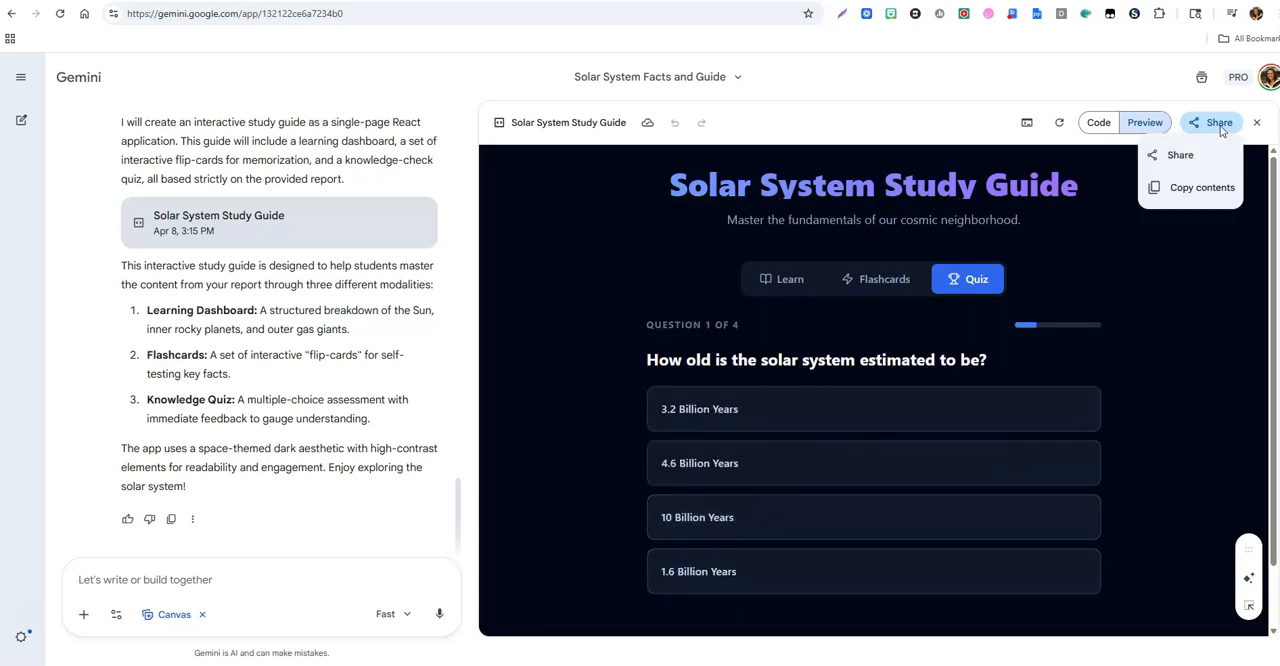
click(1181, 291)
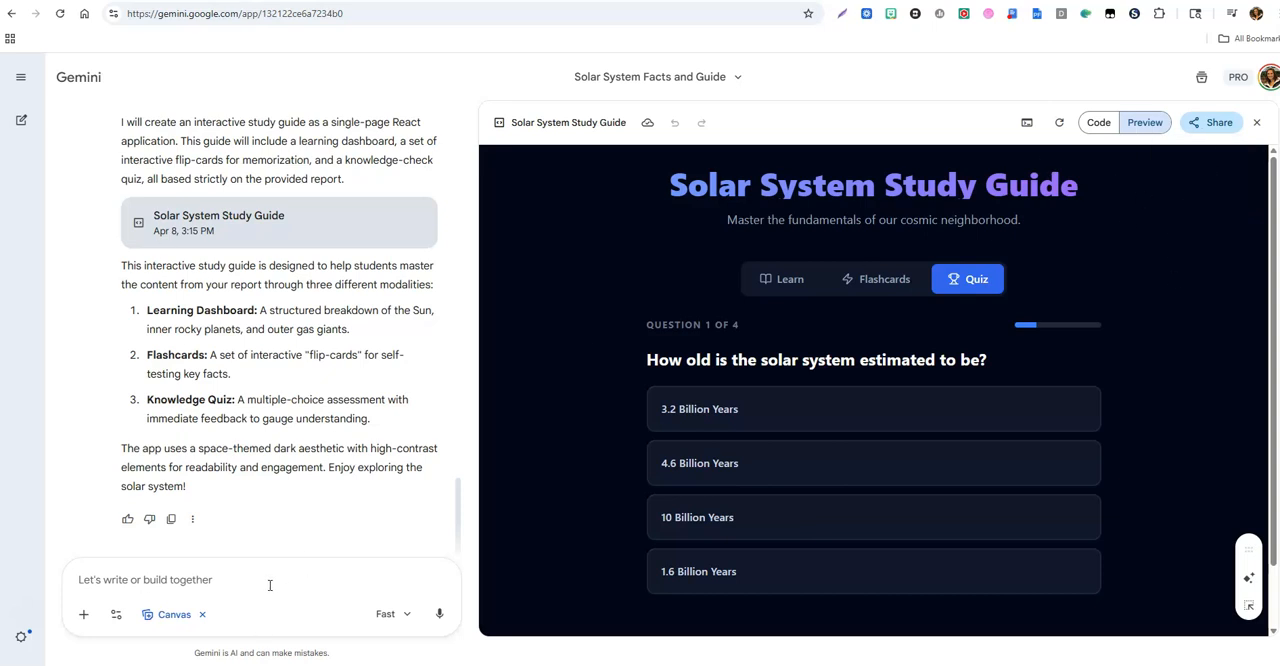
Step: Look back over the created items in the chat and return the study guide to its Learn section
drag(455, 515, 487, 388)
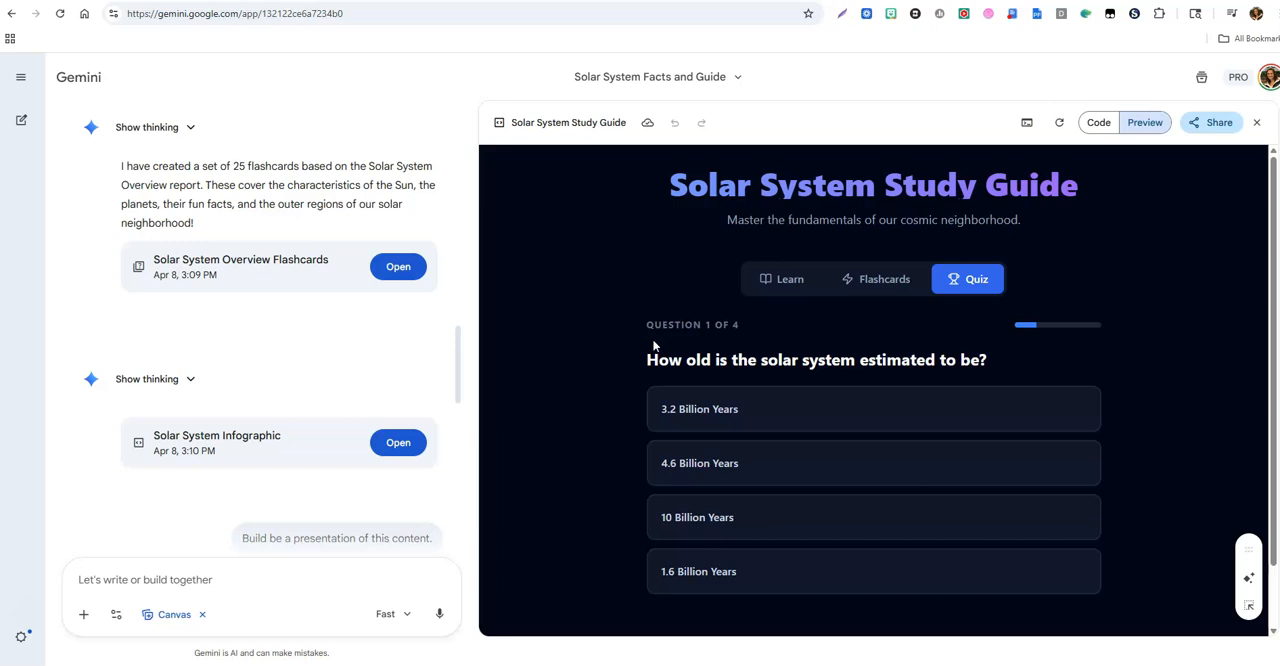
click(789, 281)
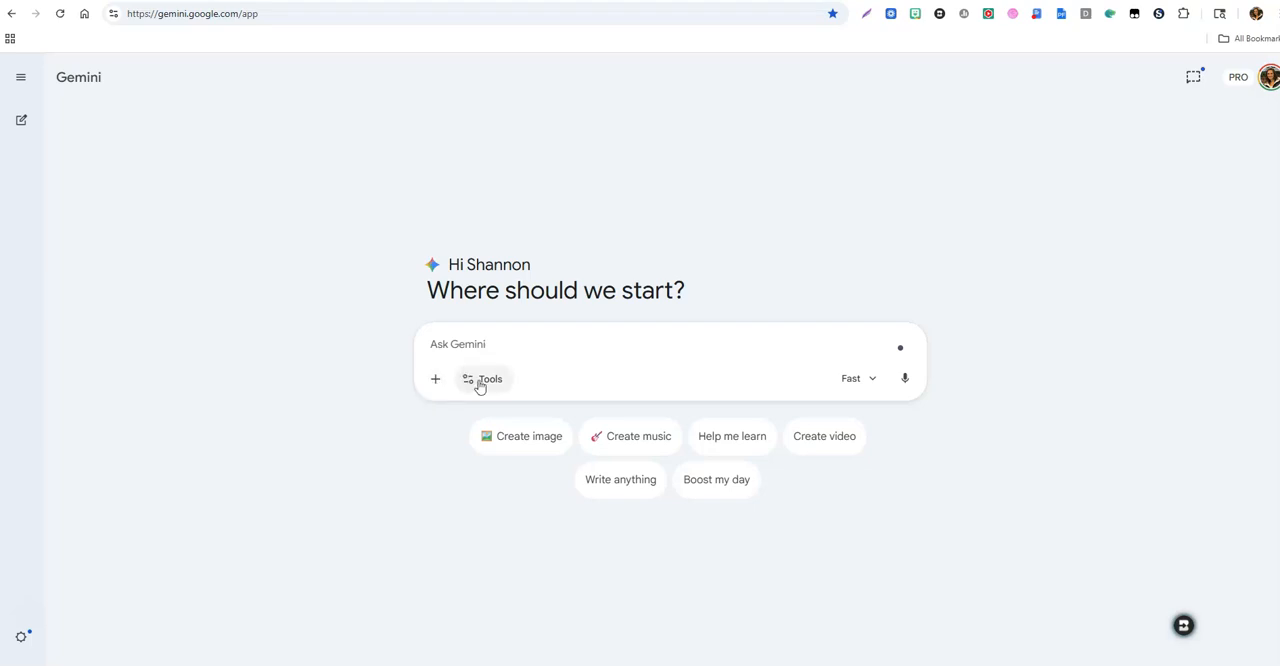
Step: Enable Canvas for the new chat and insert the prompt template for an interactive timeline with at least 10 key events and a 10-question knowledge check
click(482, 381)
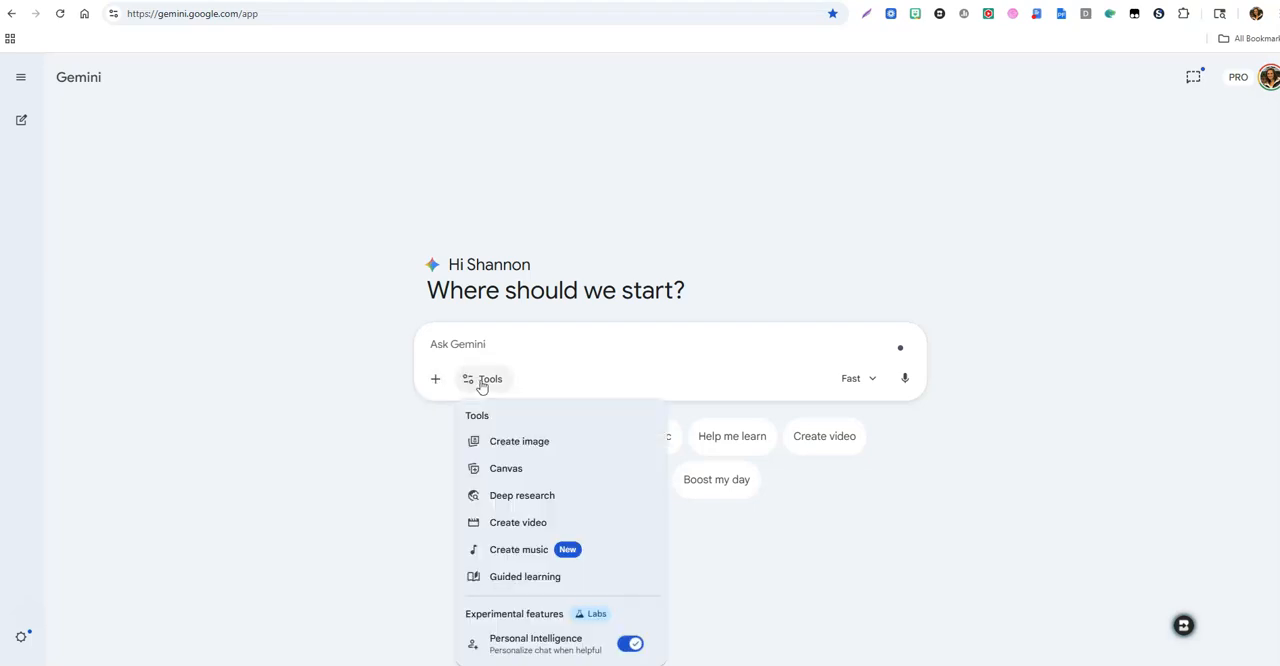
click(498, 471)
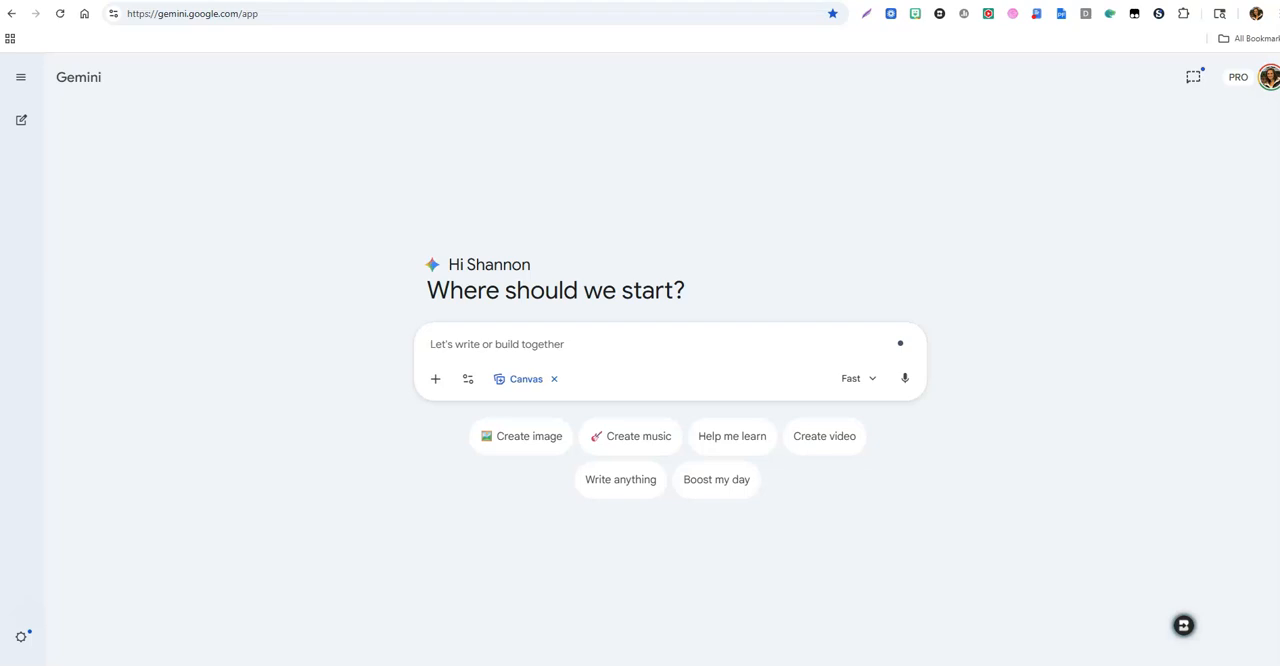
text(Interactive TimelineUsing Canvas, create an interactive timeline for <grade level> students learning about <historical event or era>. Include at least 10 key events with images, short explanations, and clickable elements that reveal deeper information. Add a 10 question knowledge check at the end.)
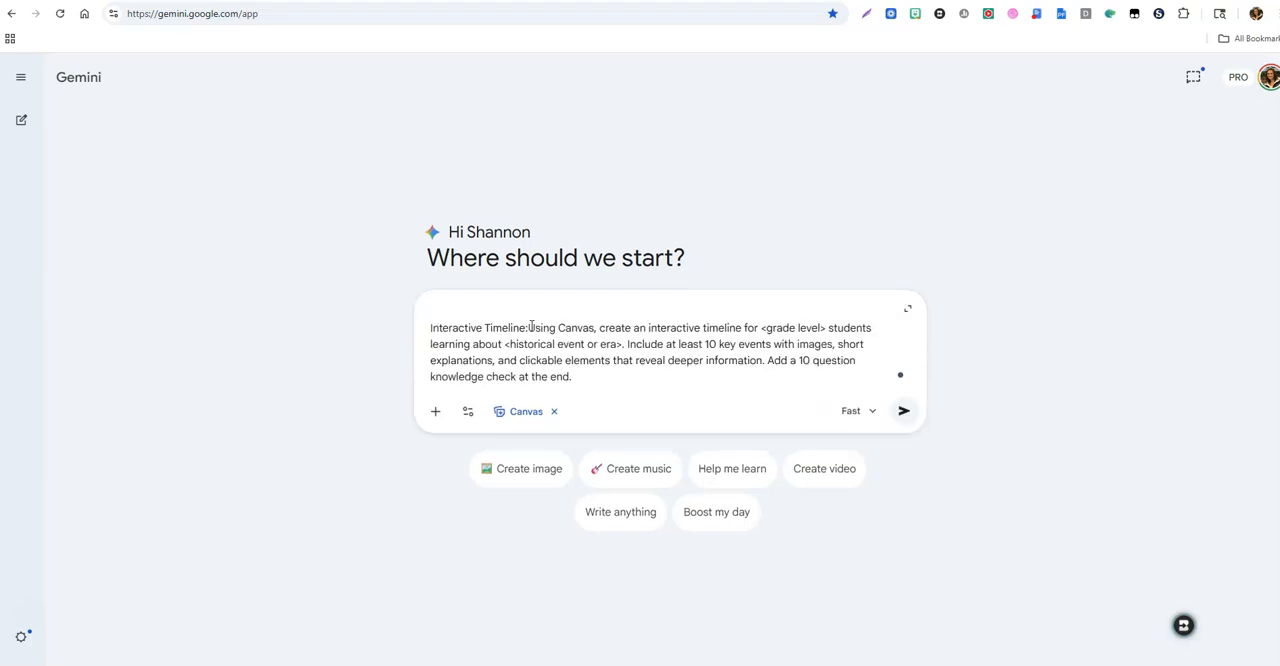
click(531, 325)
key(BackSpace)
key(BackSpace)
key(BackSpace)
key(BackSpace)
key(BackSpace)
key(BackSpace)
key(BackSpace)
key(BackSpace)
key(BackSpace)
key(BackSpace)
key(BackSpace)
key(BackSpace)
key(BackSpace)
key(BackSpace)
key(BackSpace)
key(BackSpace)
key(BackSpace)
key(BackSpace)
key(BackSpace)
key(BackSpace)
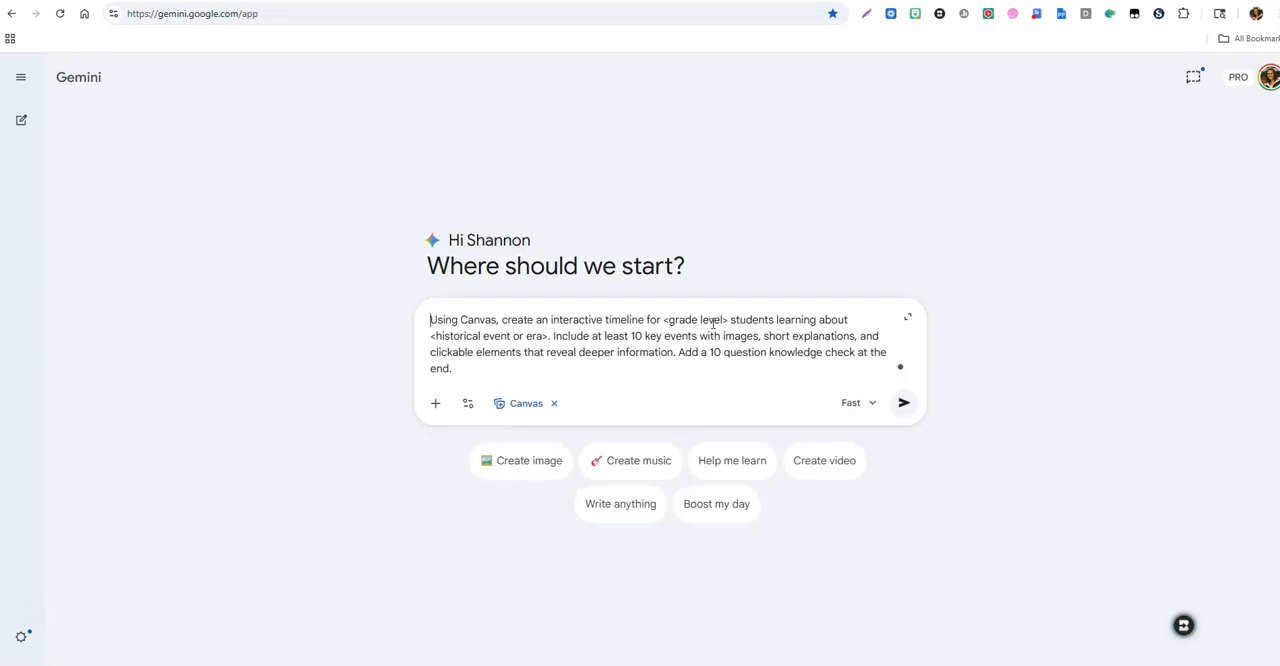
Step: Replace the prompt's grade level placeholder with "10th grade" and the historical event or era placeholder with "WWI"
drag(723, 319, 668, 320)
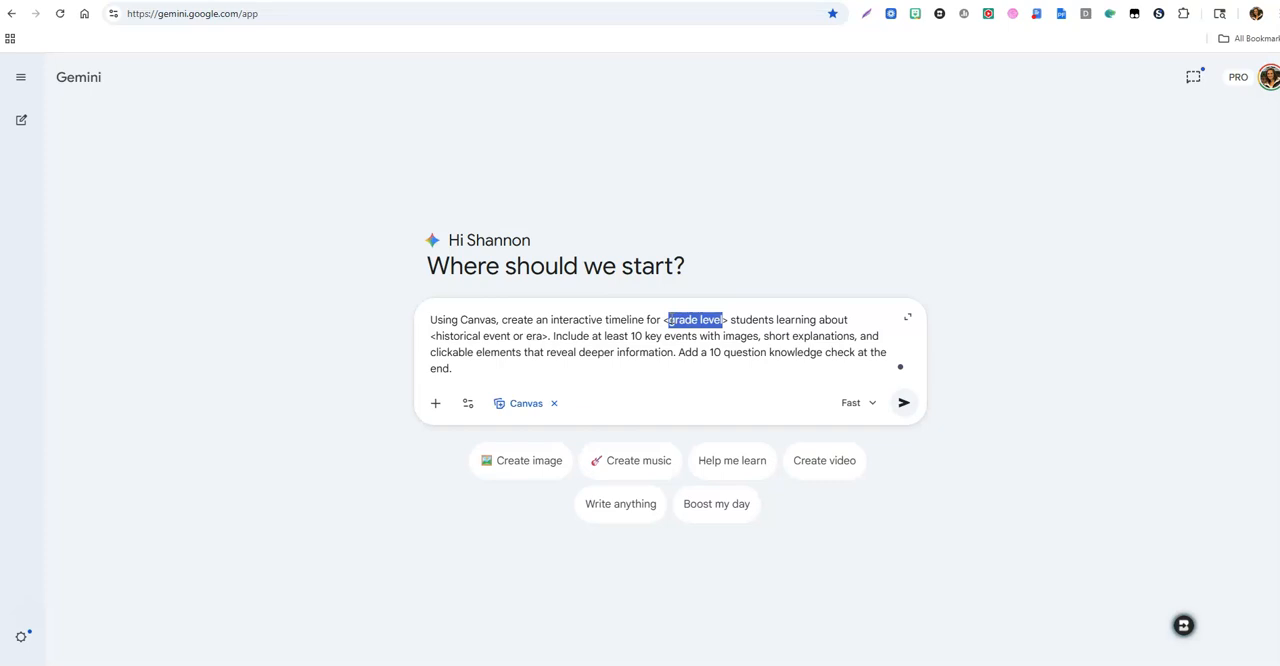
text(10th)
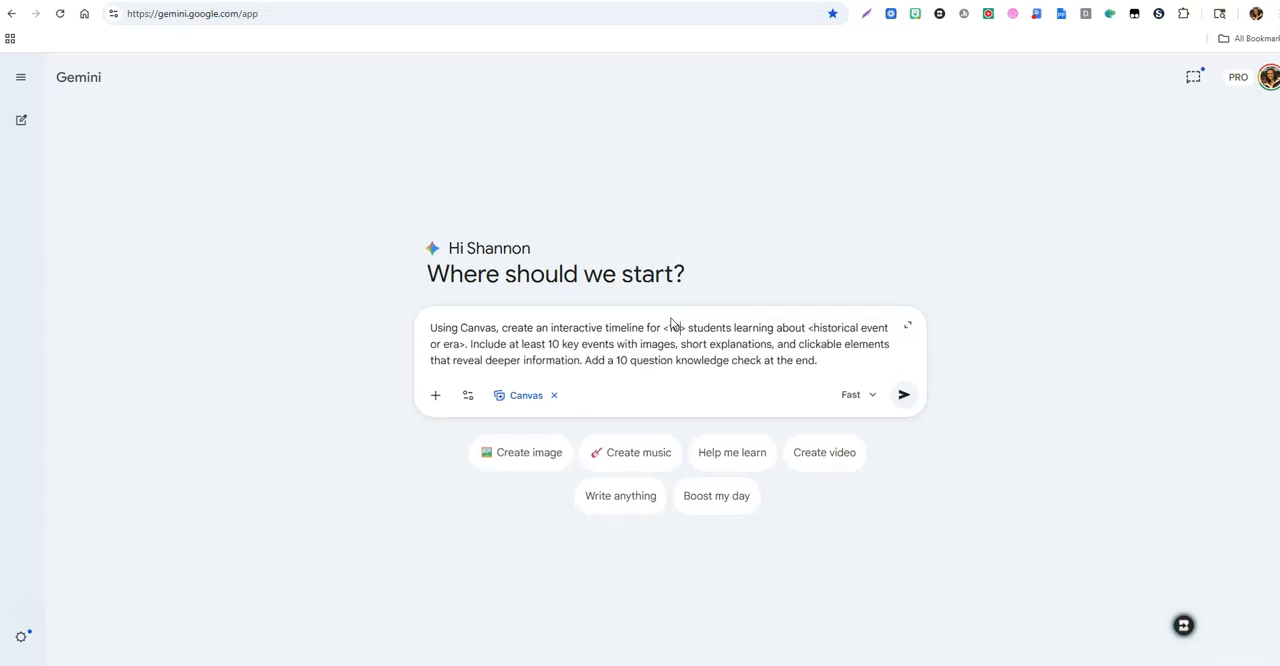
text( grade)
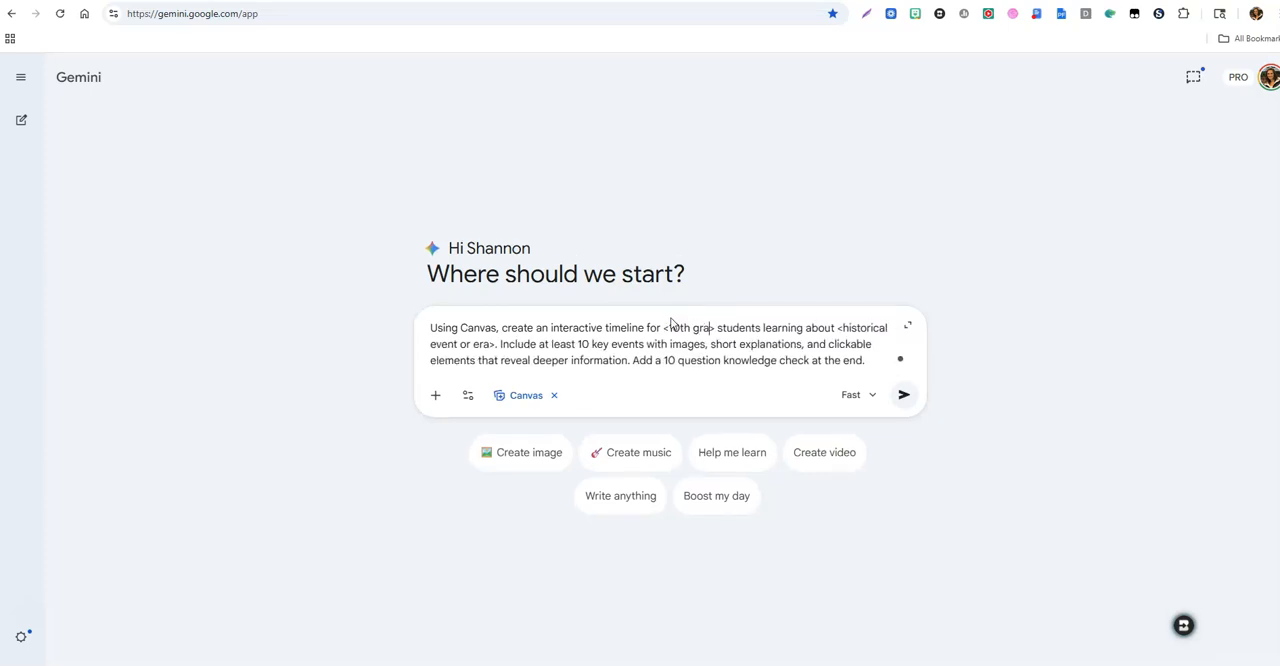
drag(856, 327, 492, 344)
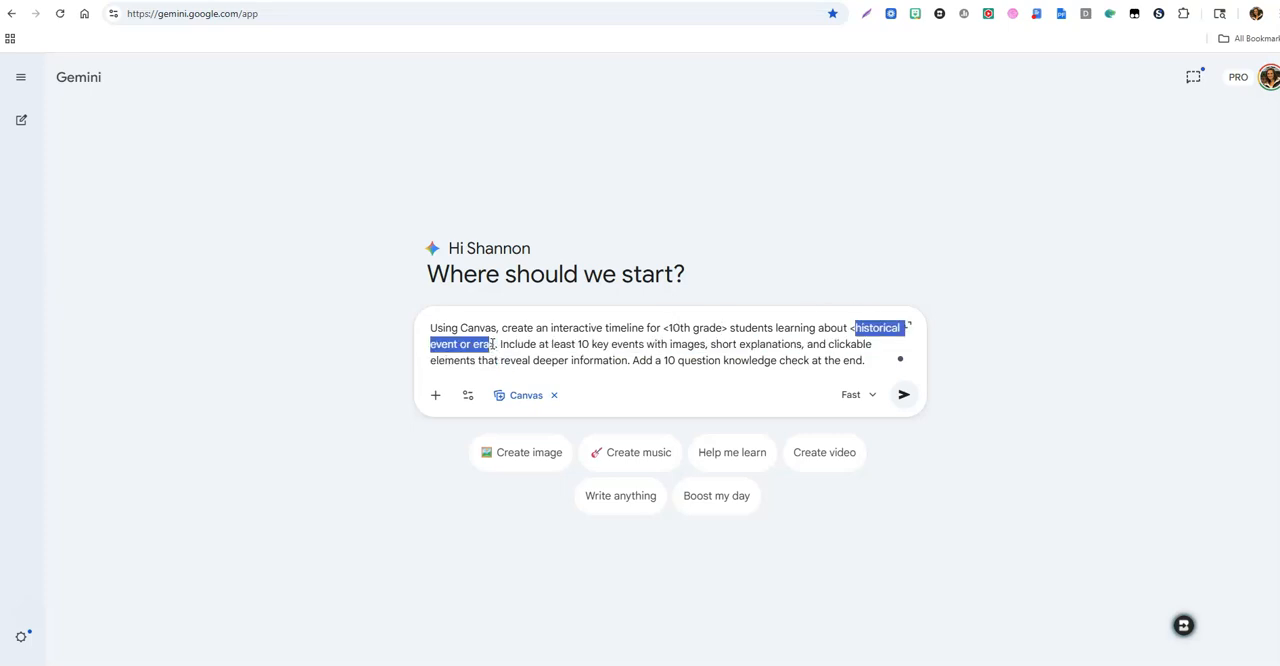
text(WWI>.)
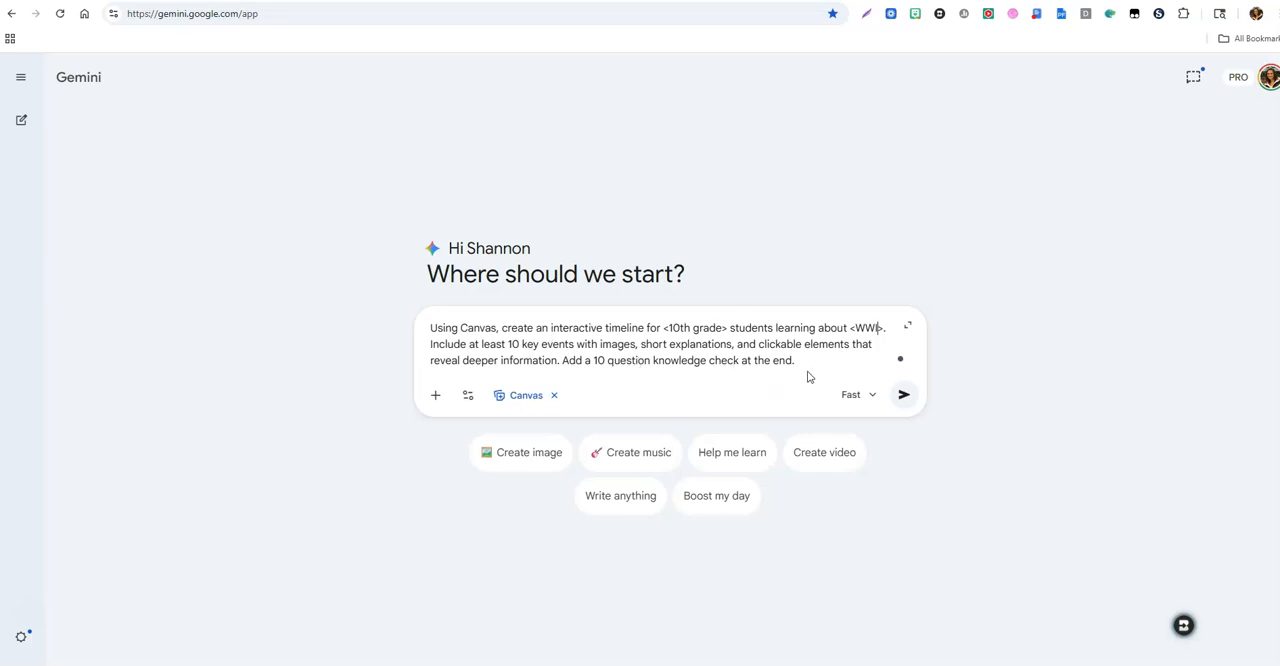
Step: Submit the timeline prompt and view the available Gemini models without changing the selection
click(906, 395)
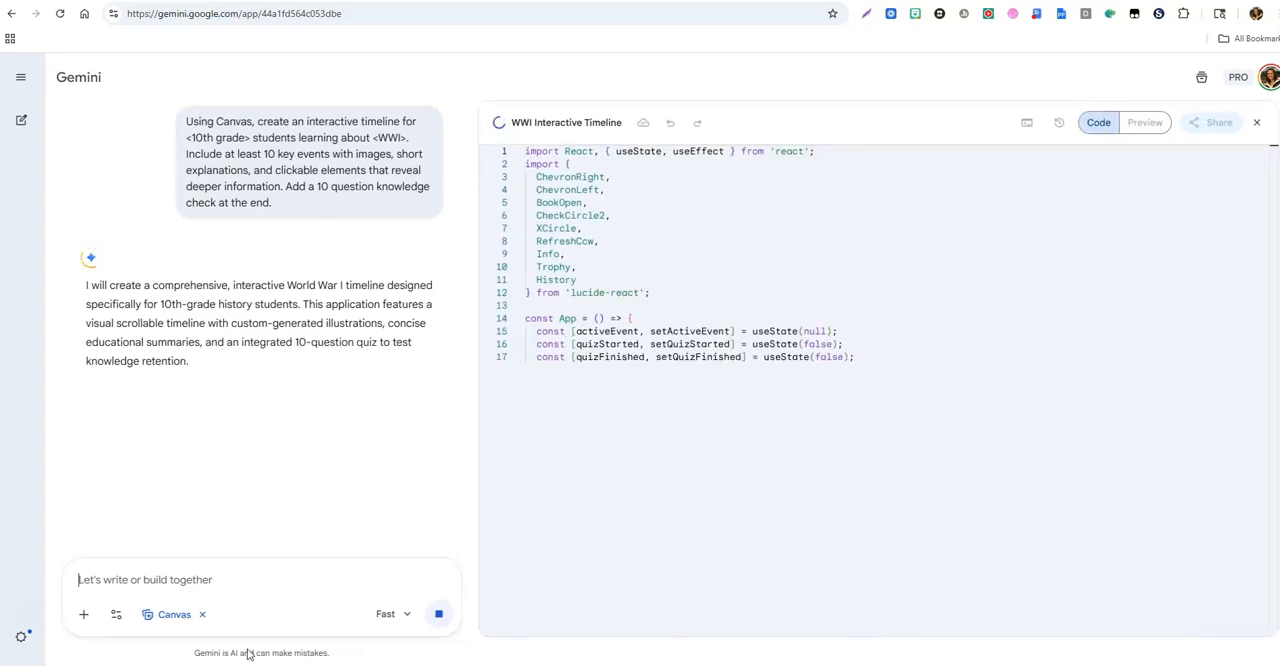
click(404, 616)
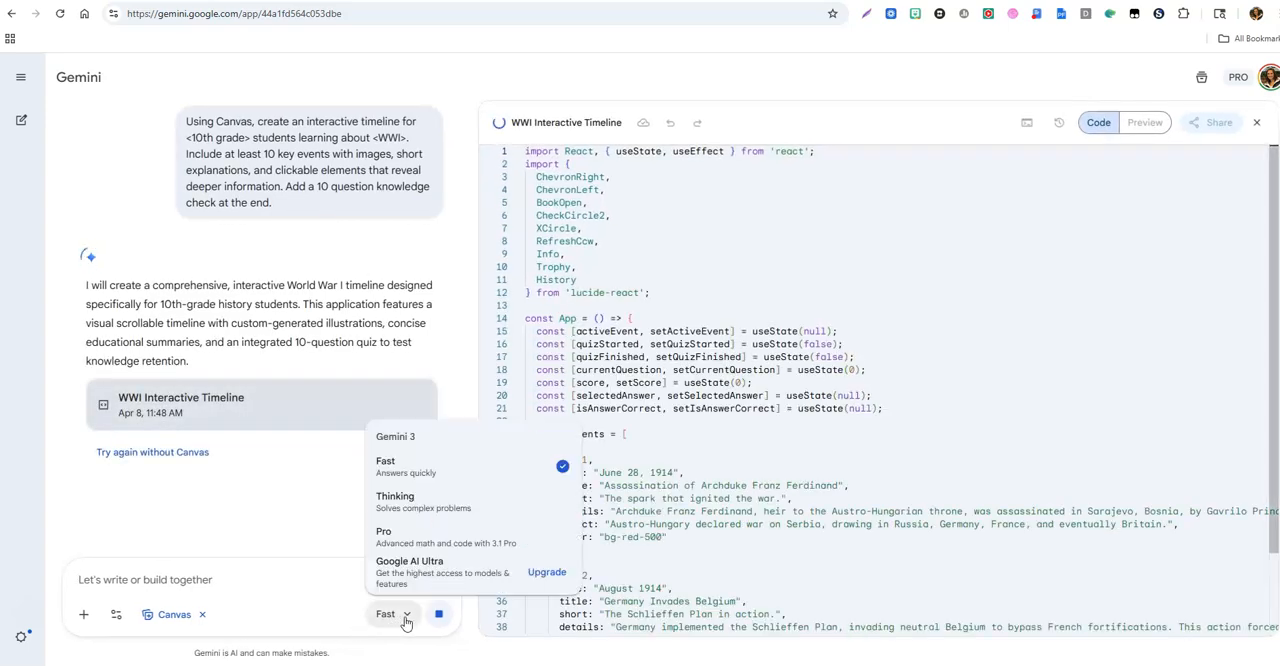
click(272, 577)
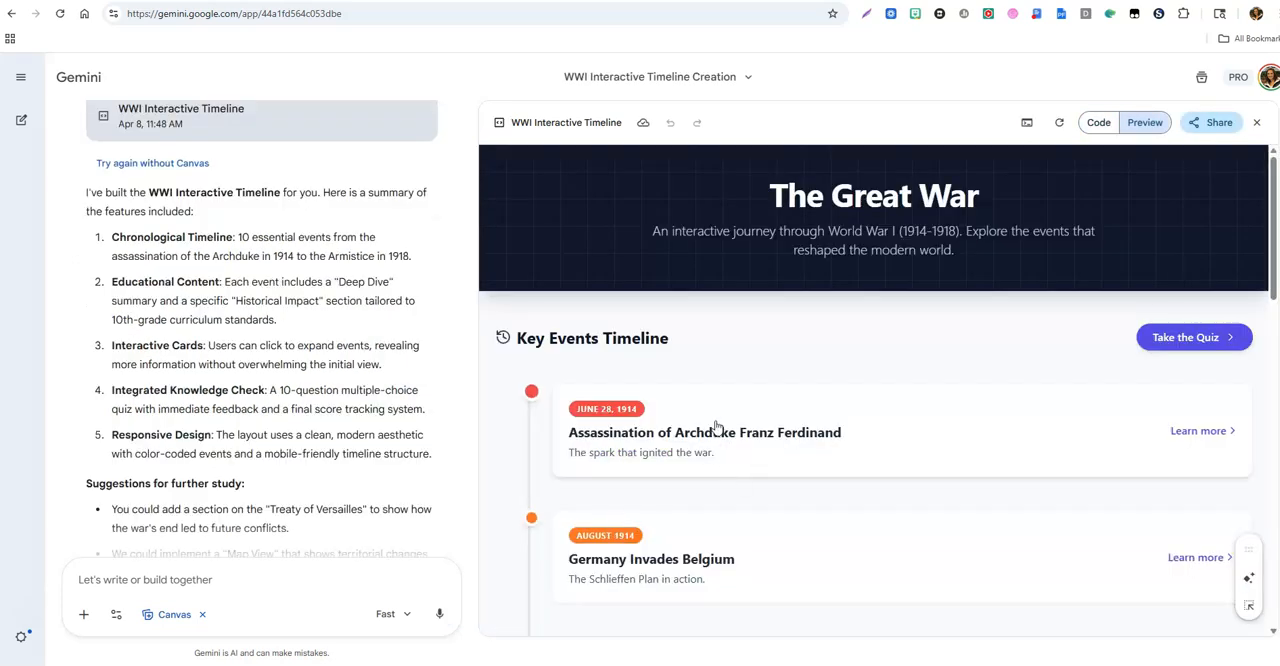
Step: Look over the WWI timeline, expand the Archduke Franz Ferdinand event and compare it with the "Deep Dive" mention in the chat summary
scroll(716, 428, down, 4)
scroll(716, 428, up, 4)
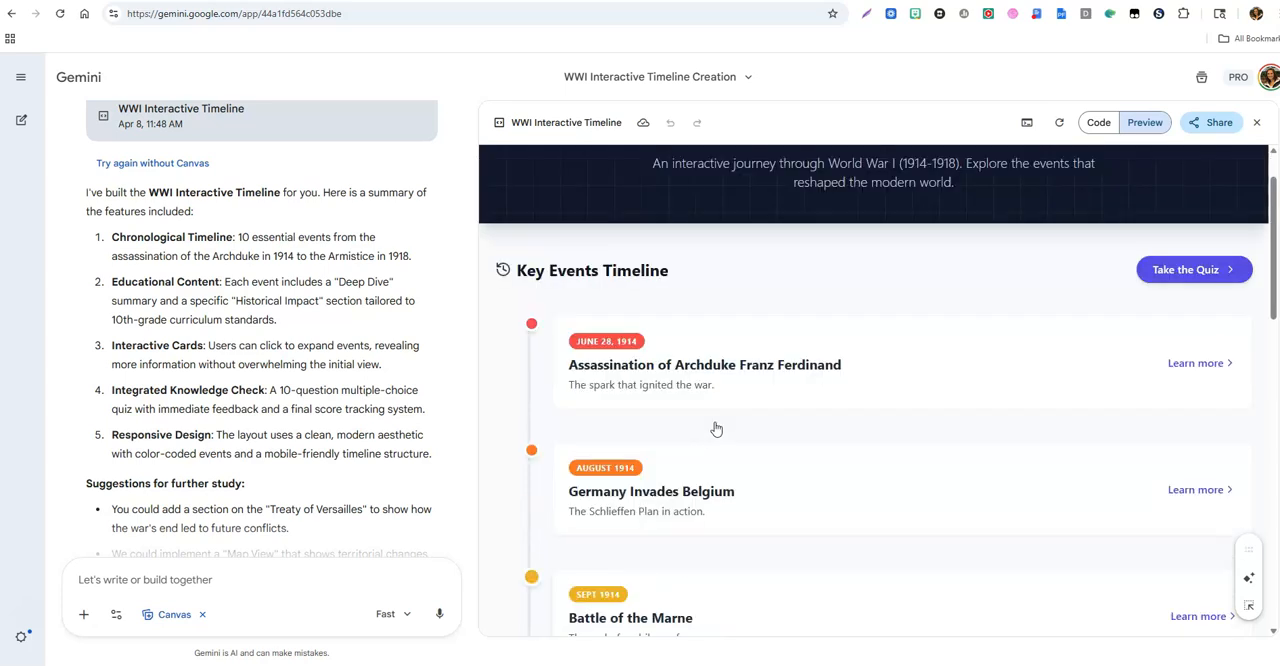
click(731, 387)
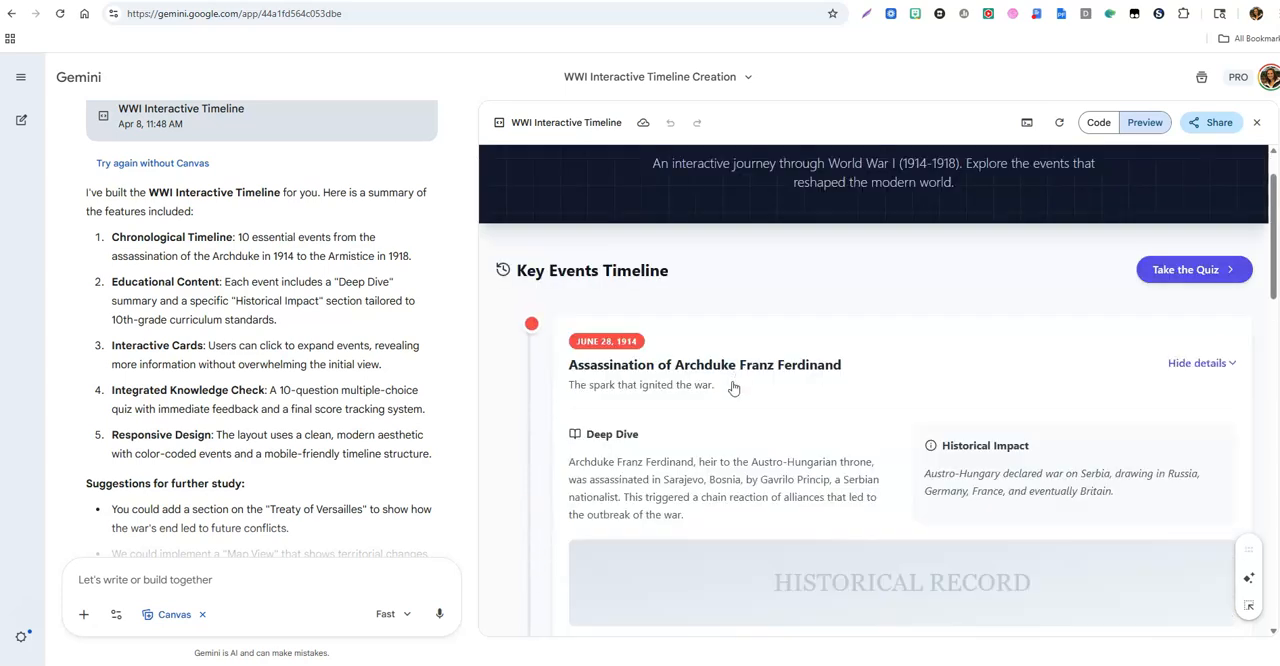
scroll(731, 387, down, 1)
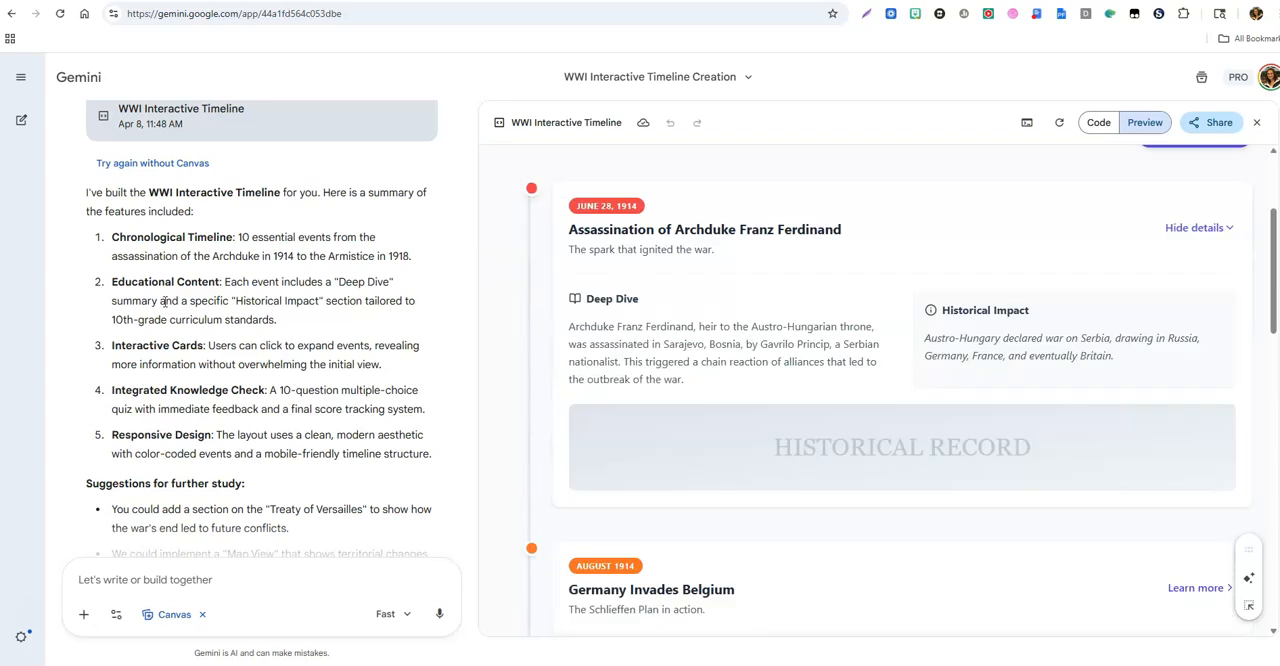
drag(341, 282, 383, 283)
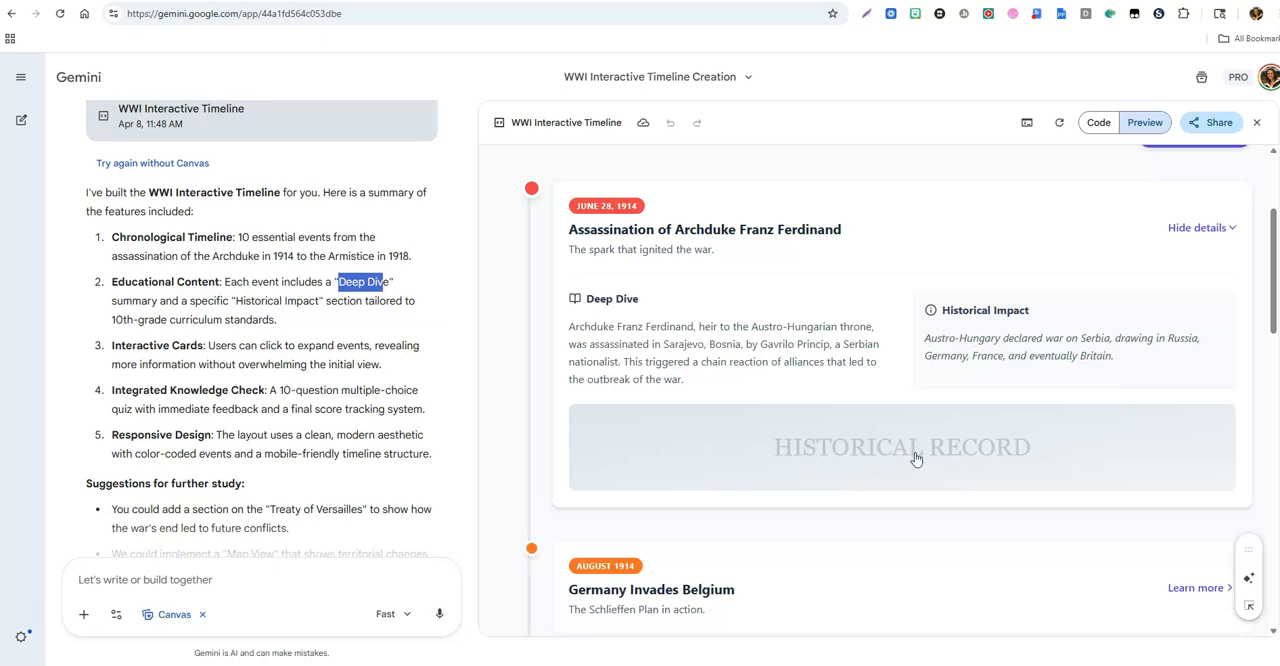
Step: Write the follow-up request "I don't see content in the historical record section. Can you update this."
click(215, 584)
text(I do)
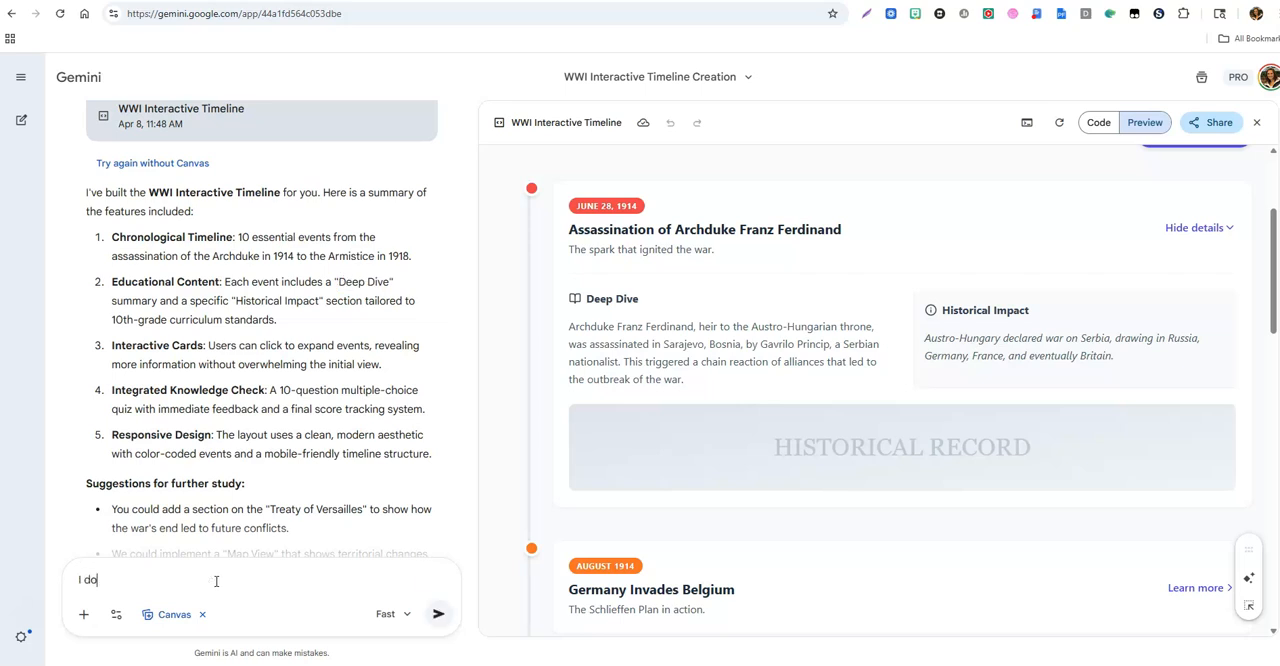
text(n't see content in the historical record se)
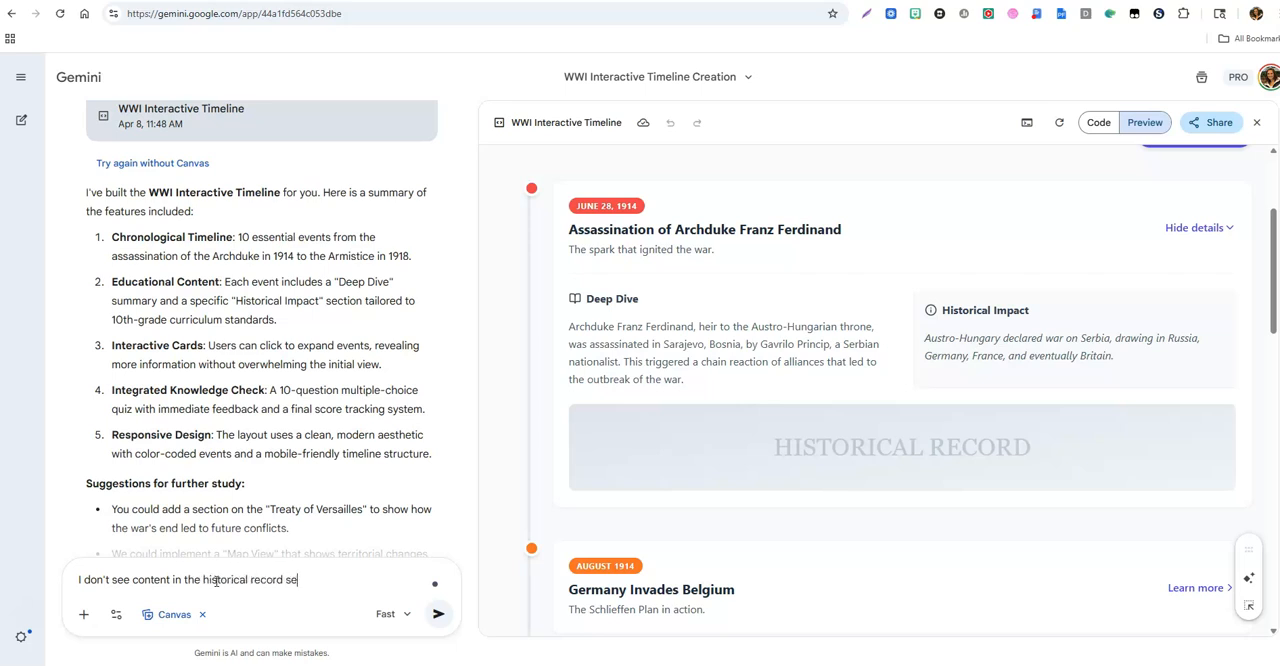
text(ction. C)
key(BackSpace)
text(Can you update this.)
Step: Add "Also, can you include images." on a new line of the follow-up request and send it
key(shift+Return)
text(Also, can )
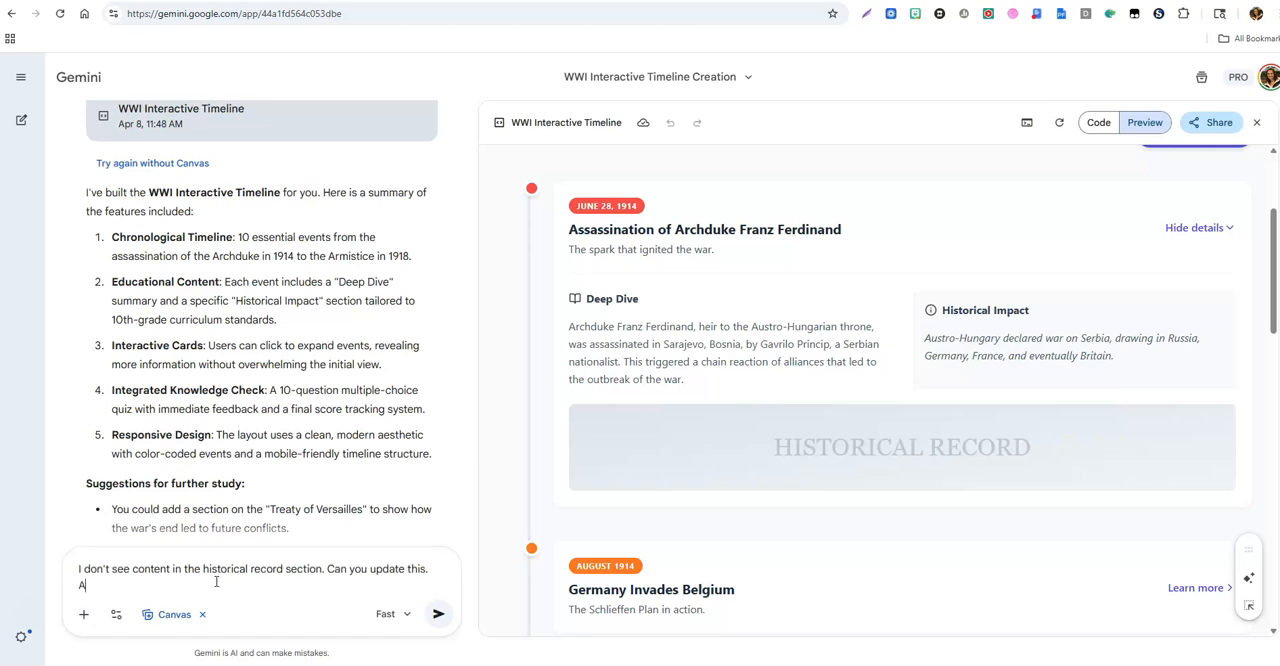
text(you include images)
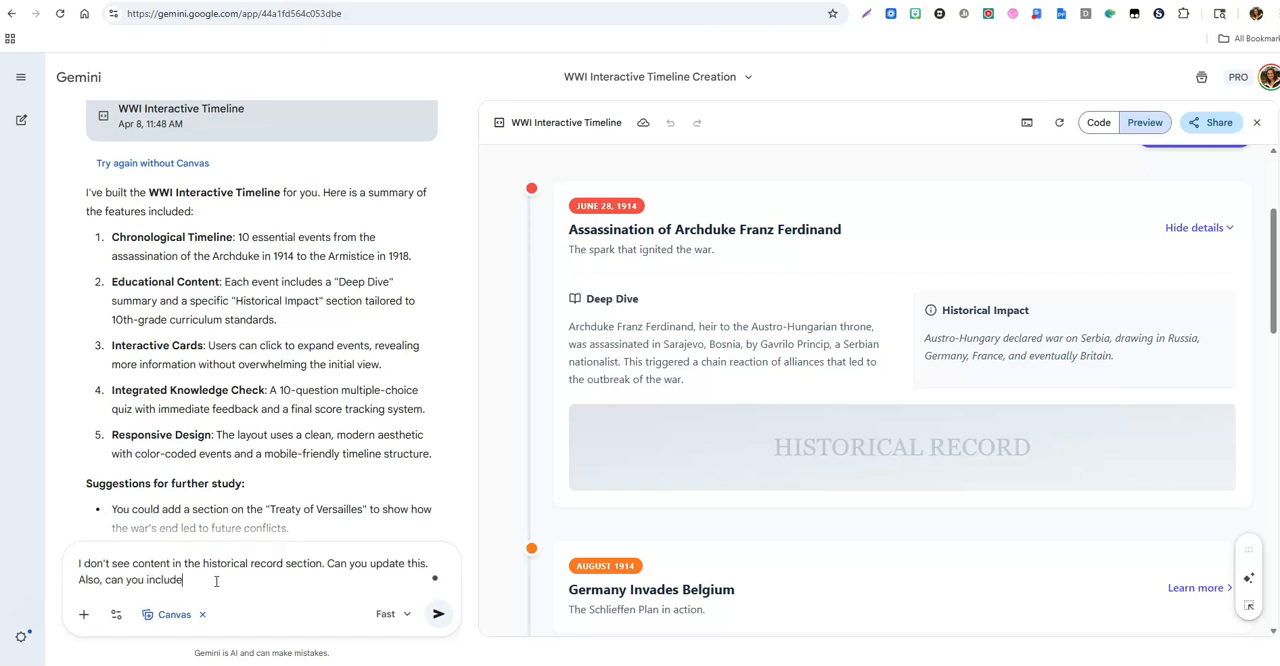
text(.)
click(438, 614)
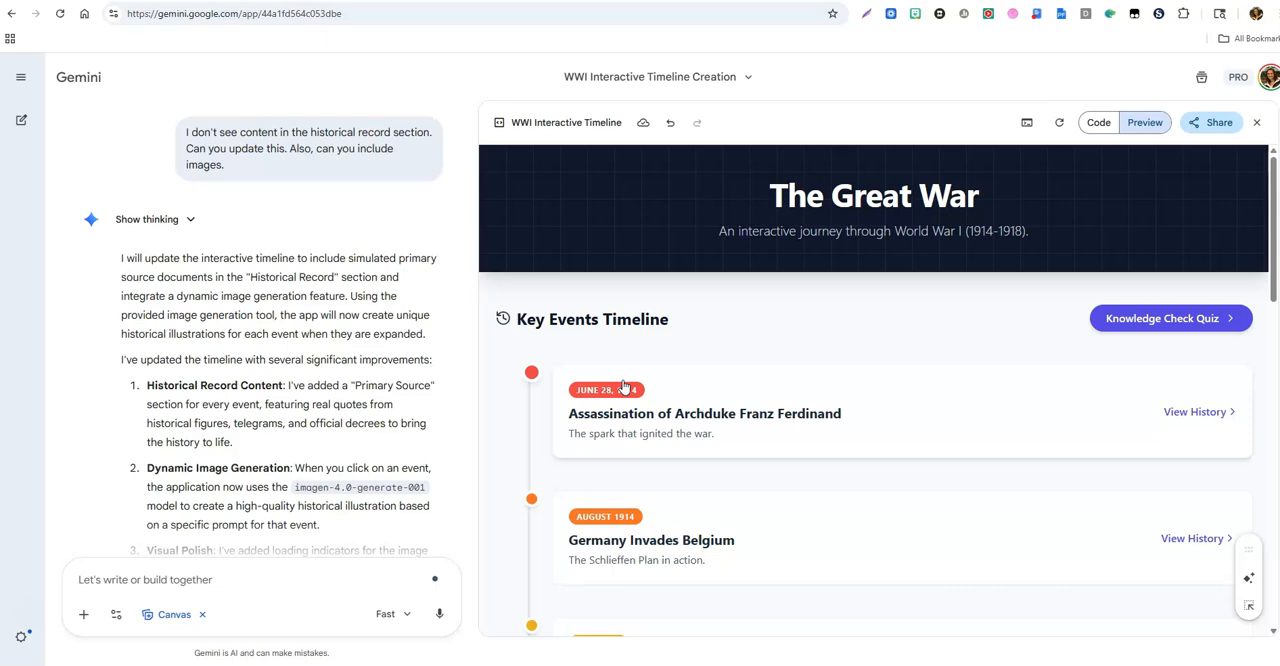
Step: Expand the Archduke Franz Ferdinand event in the updated timeline and examine its historical record and illustration
click(804, 432)
scroll(804, 430, down, 1)
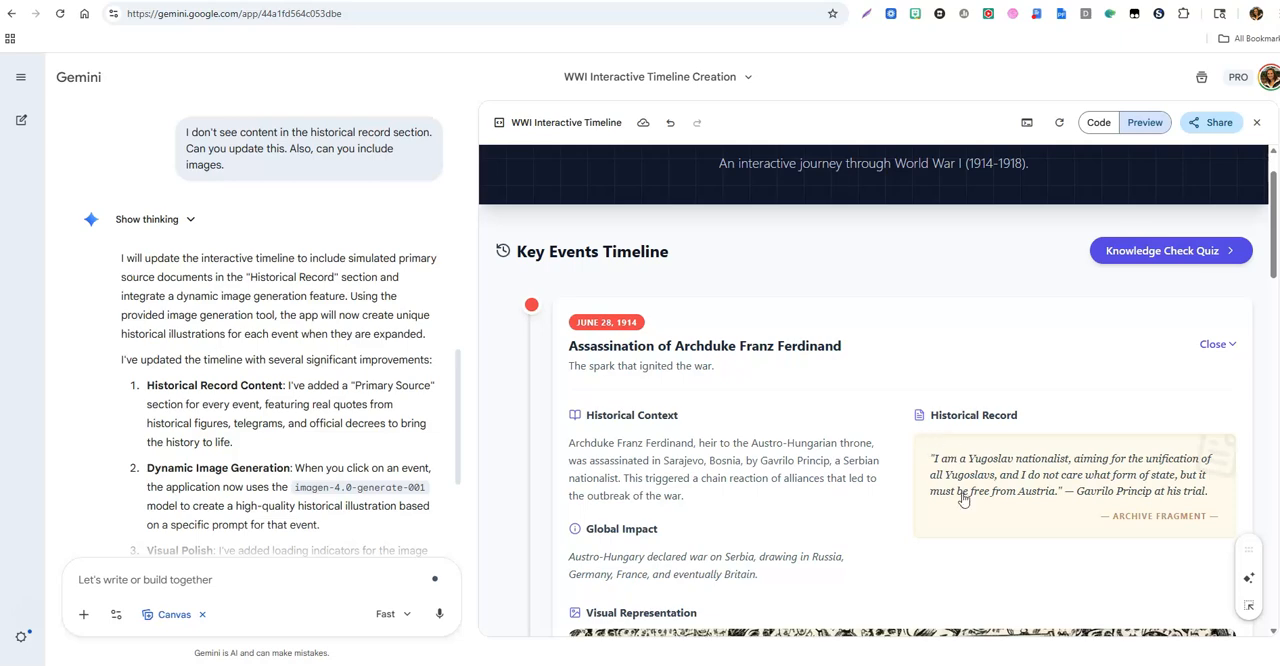
scroll(963, 500, down, 1)
scroll(770, 495, down, 2)
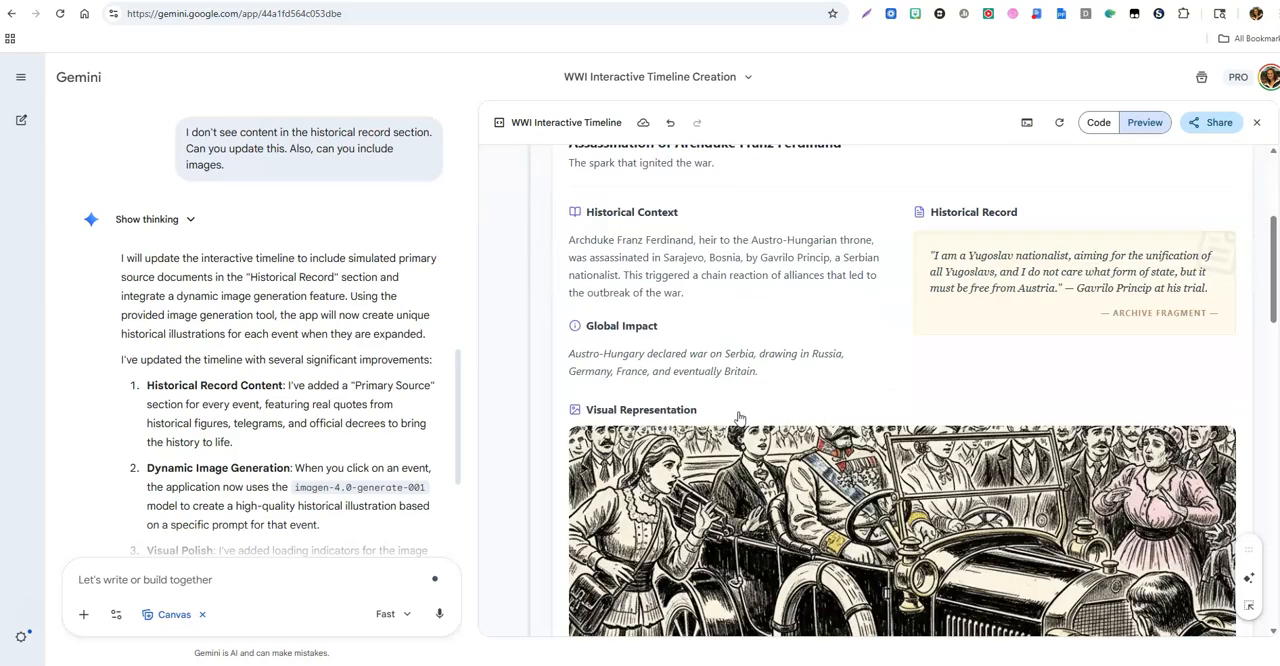
scroll(739, 416, down, 1)
scroll(947, 499, down, 2)
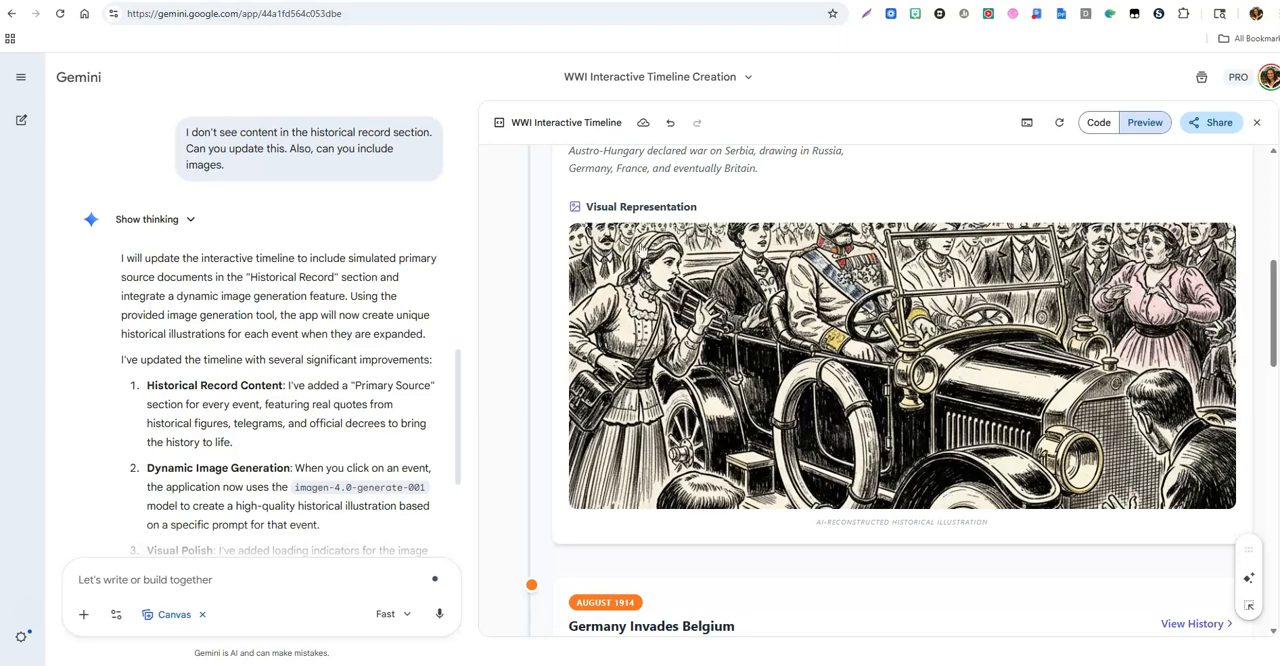
scroll(876, 476, down, 2)
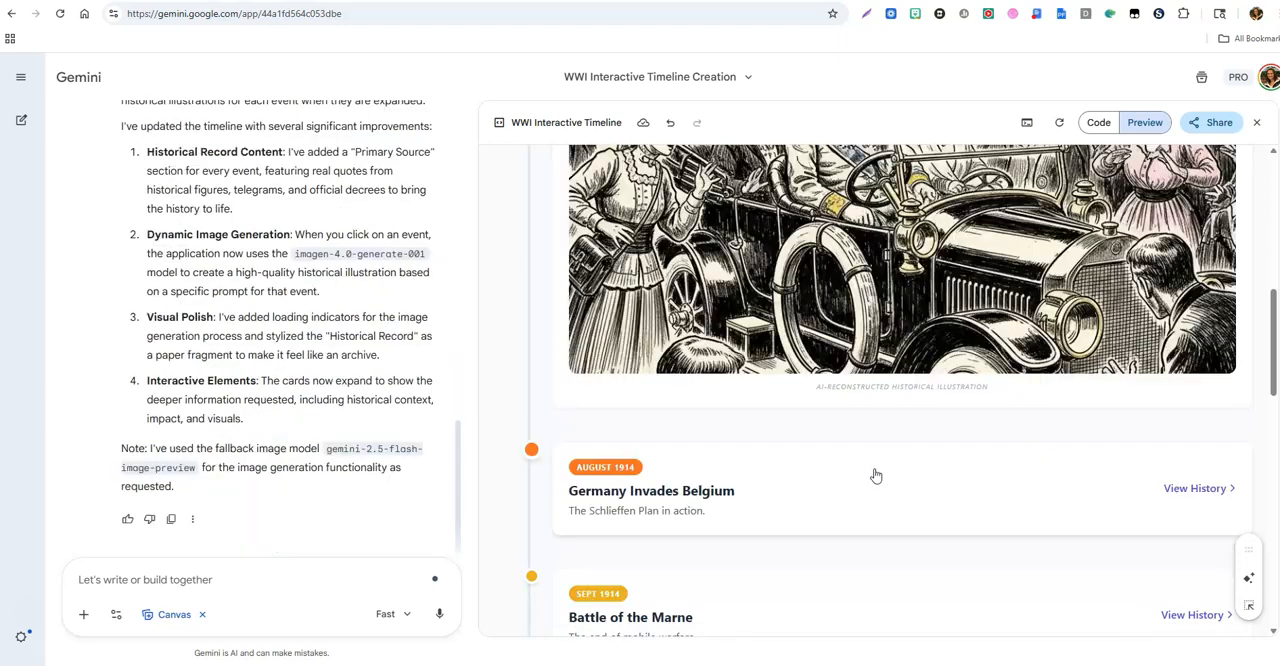
Step: Expand the "Germany Invades Belgium" event, review its context, historical record and illustration, and return to the timeline's beginning
click(876, 476)
scroll(880, 460, up, 3)
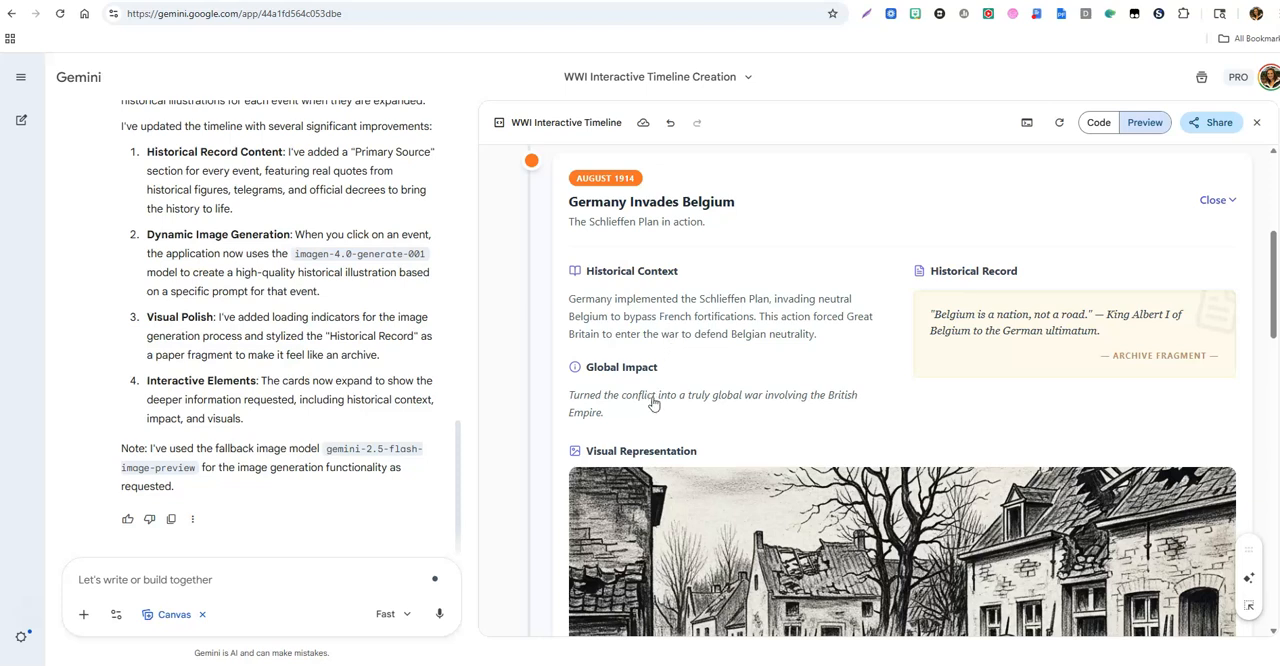
scroll(1014, 418, down, 1)
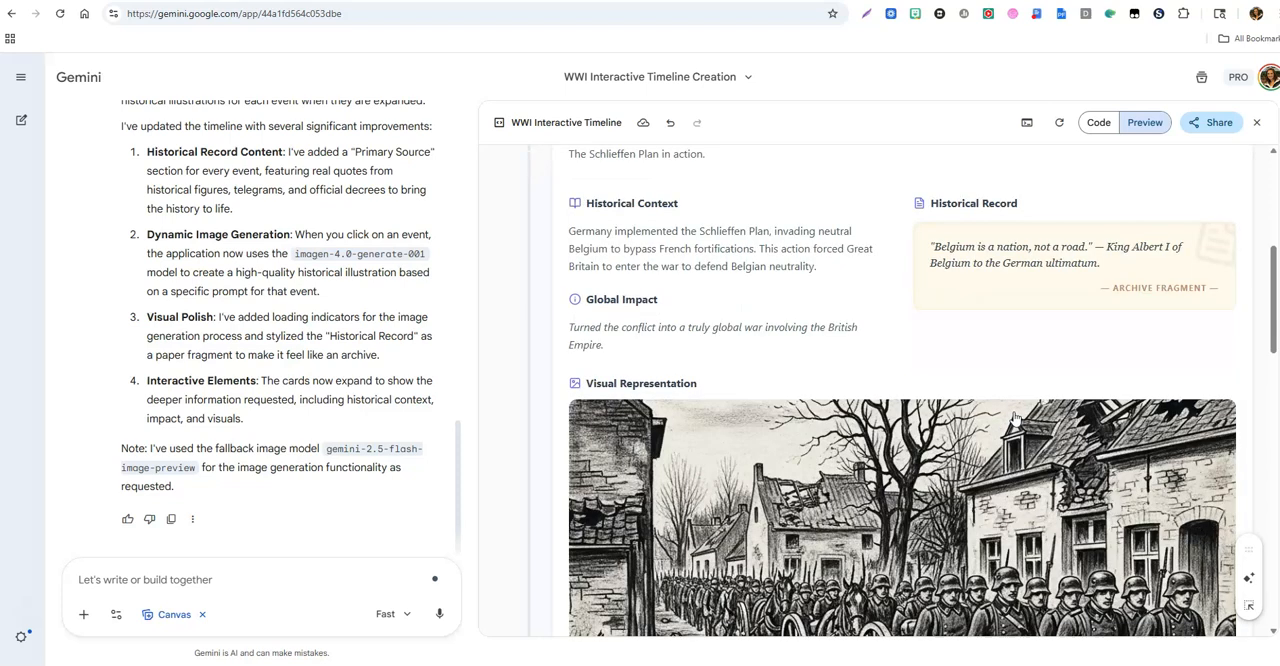
scroll(1012, 495, up, 2)
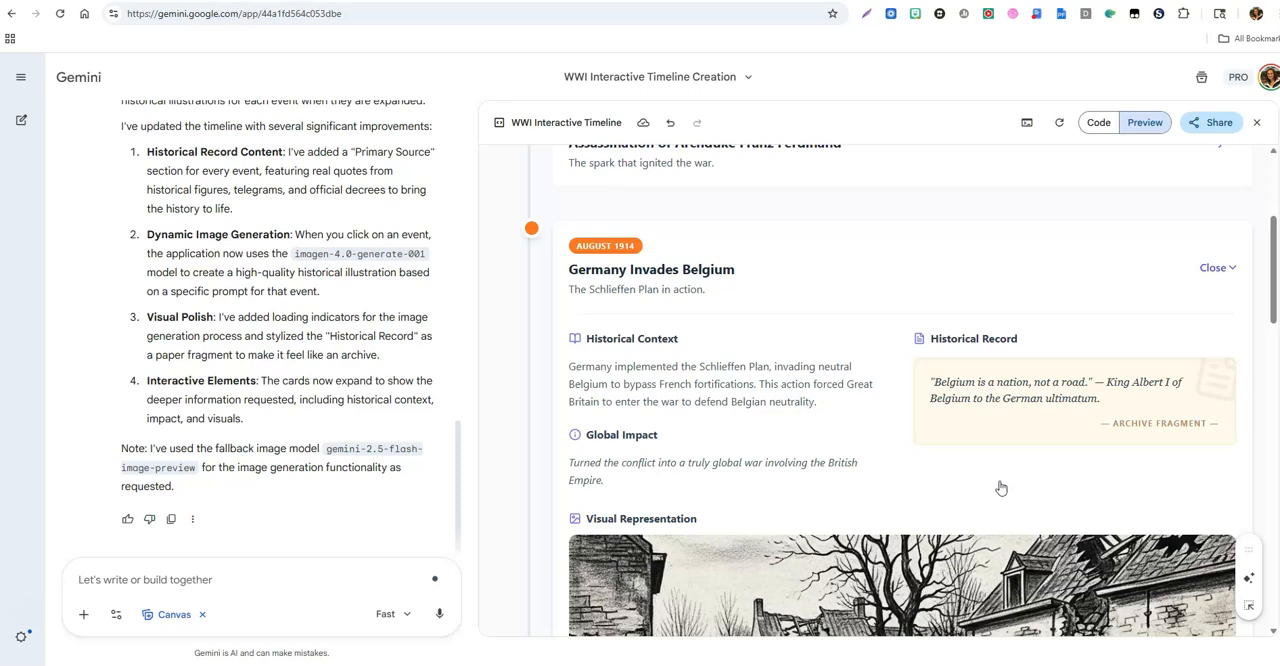
scroll(1001, 488, up, 3)
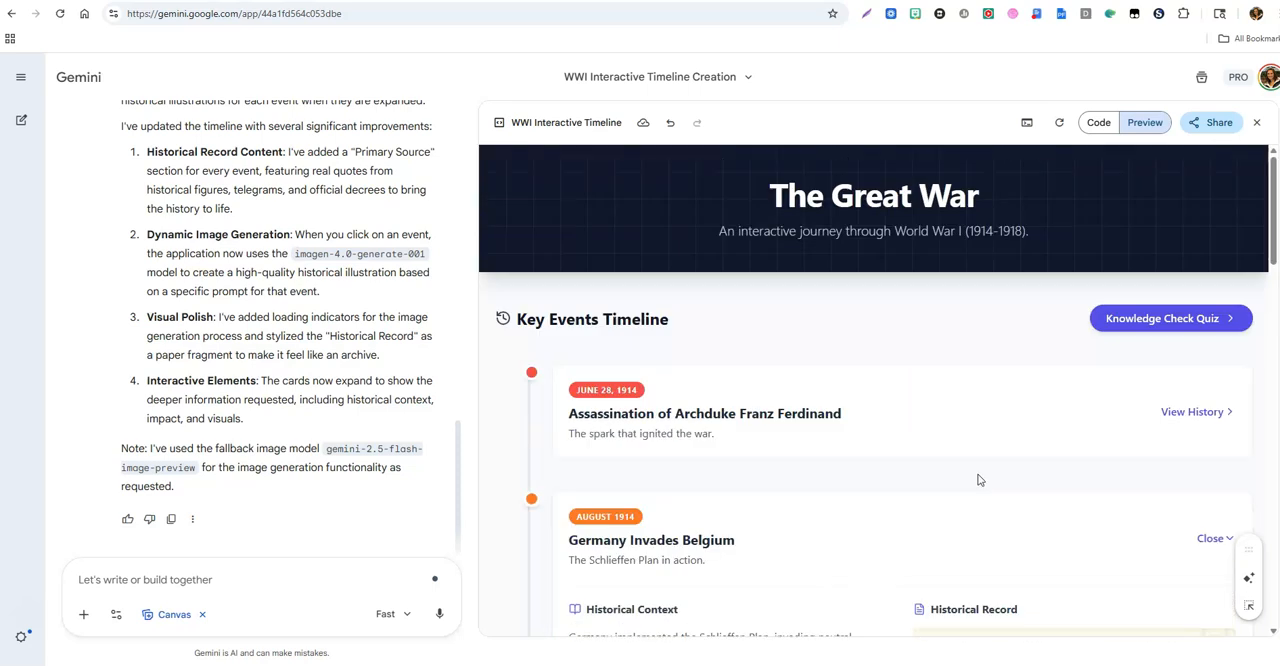
Step: Start the Knowledge Check Quiz, answer the first question with "Archduke Franz Ferdinand", and close the quiz at the second question
click(1166, 331)
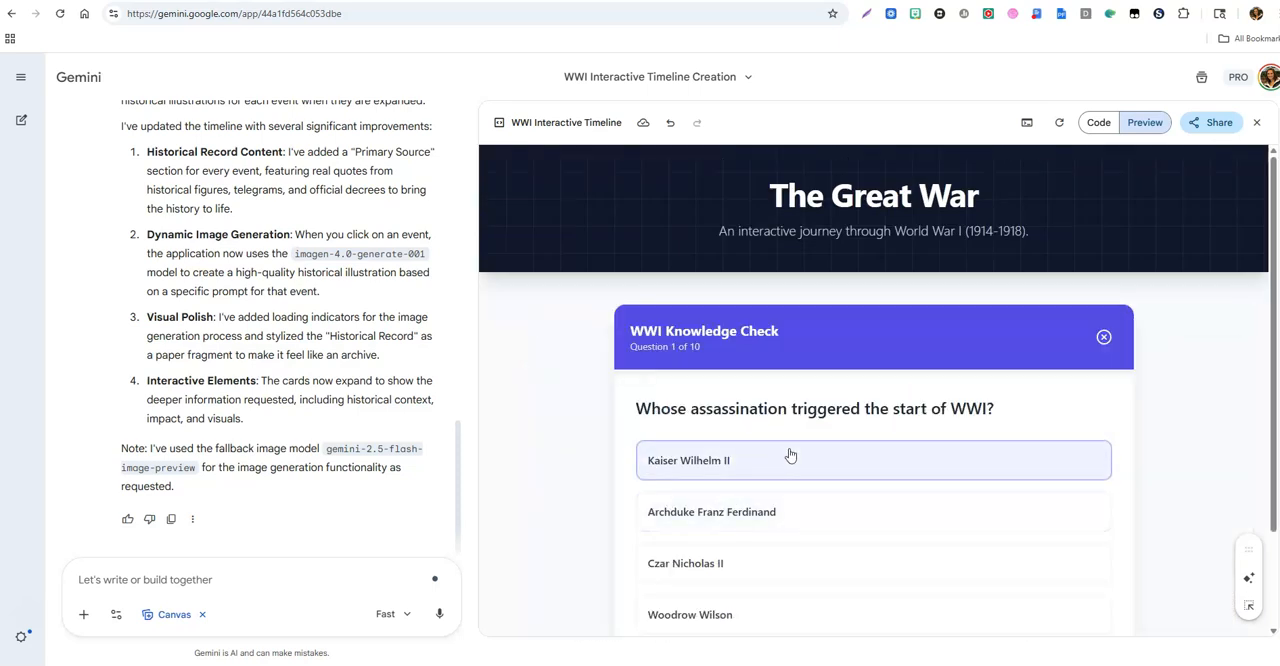
scroll(791, 460, down, 1)
scroll(798, 455, up, 1)
scroll(800, 461, down, 1)
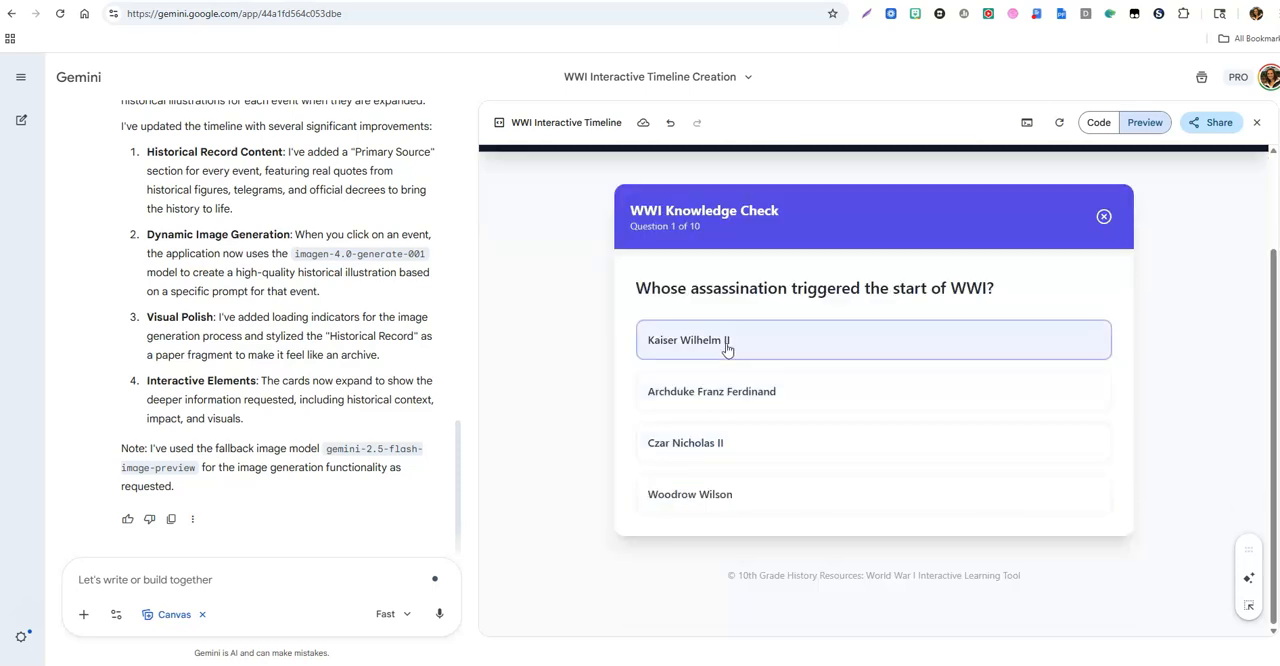
click(721, 396)
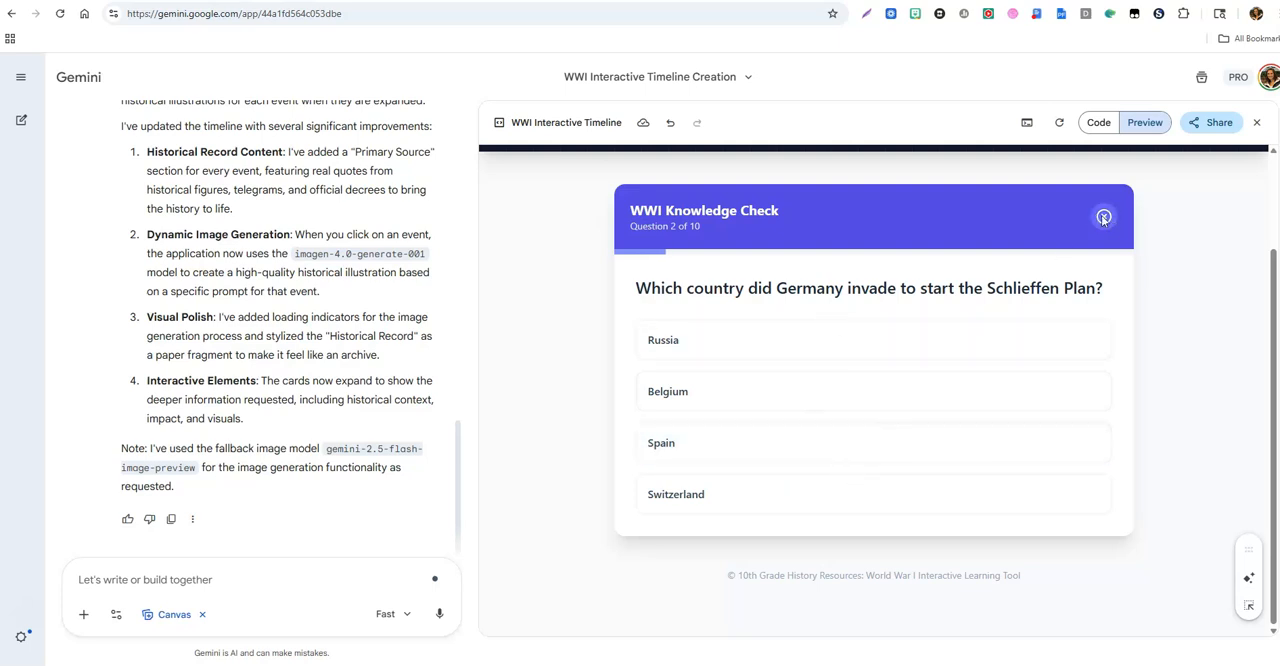
click(1102, 215)
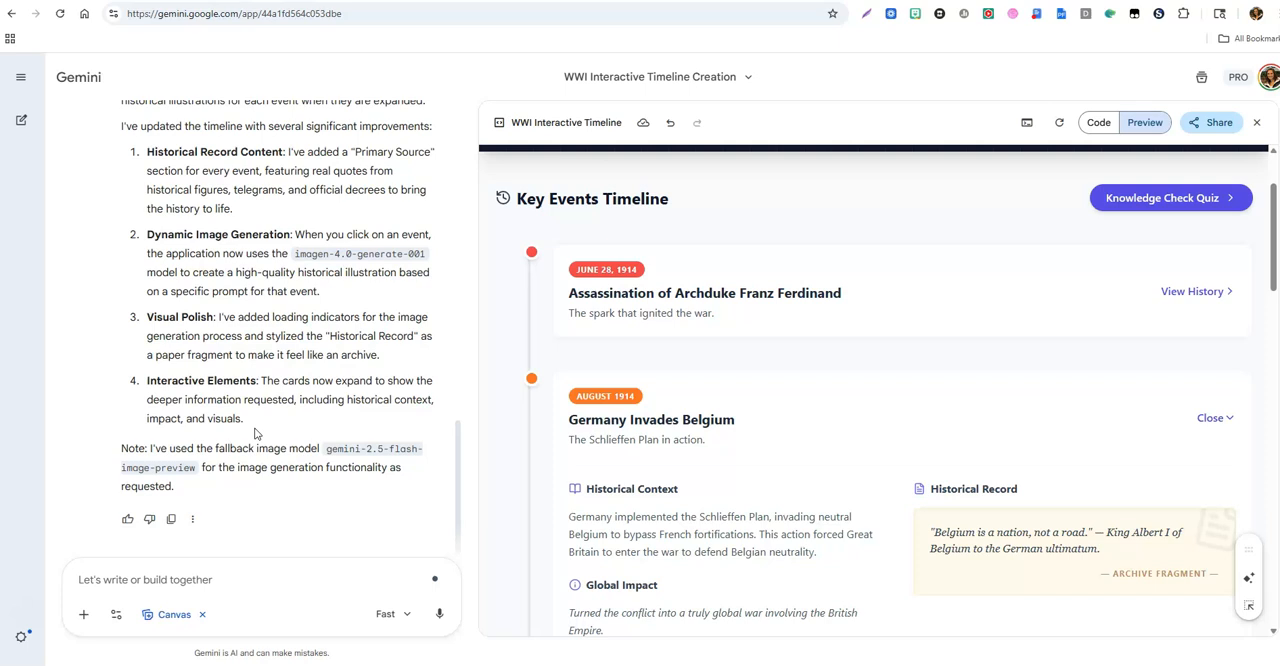
Step: Start a new chat, insert the Wheel of Fortune-style game prompt template with its [grade] and [Topic] placeholders, and review it from the beginning
click(21, 120)
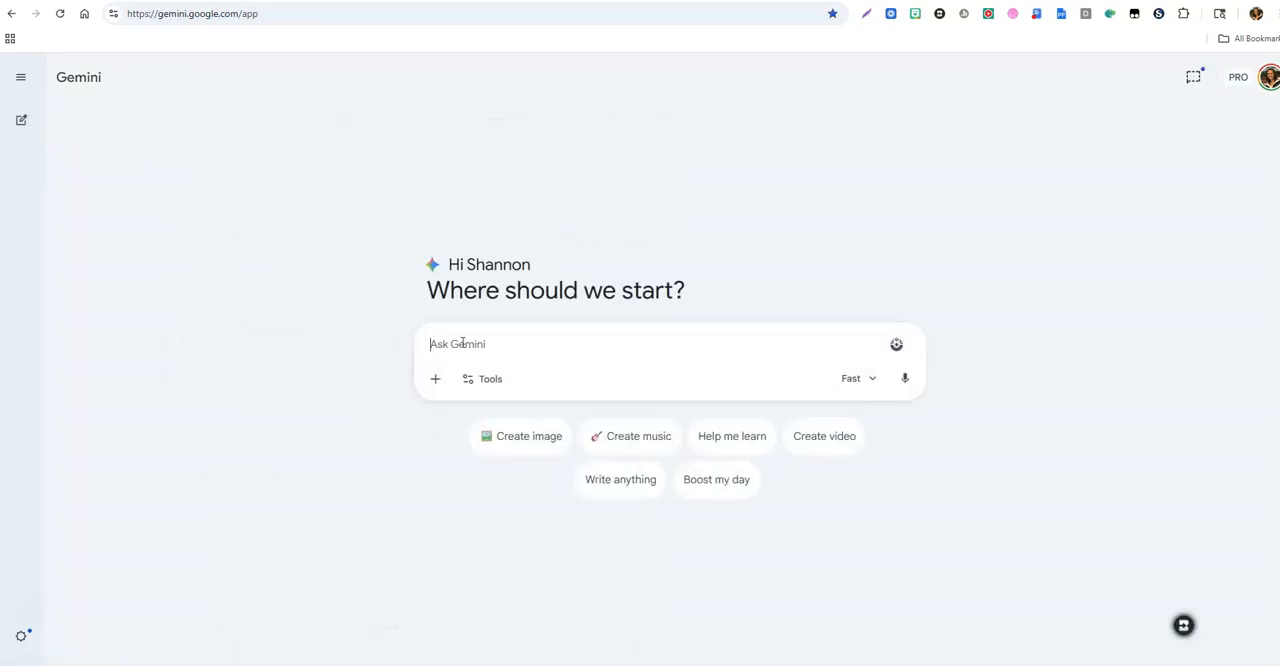
key(ctrl+v)
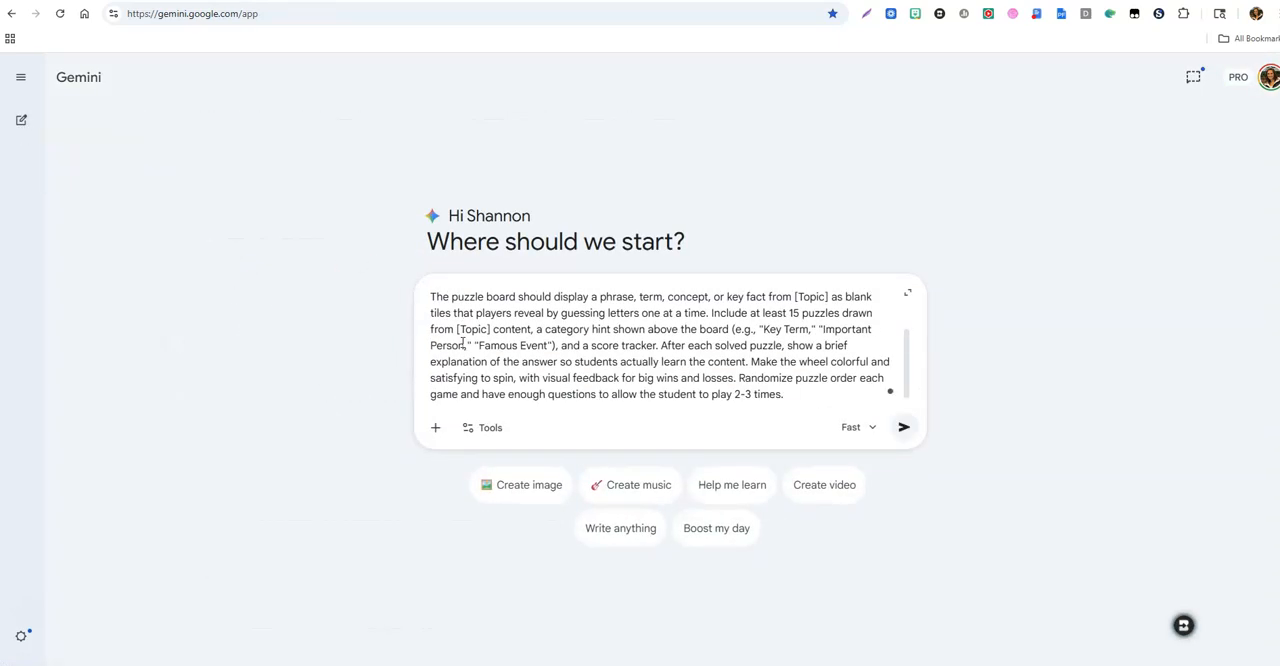
scroll(663, 310, up, 2)
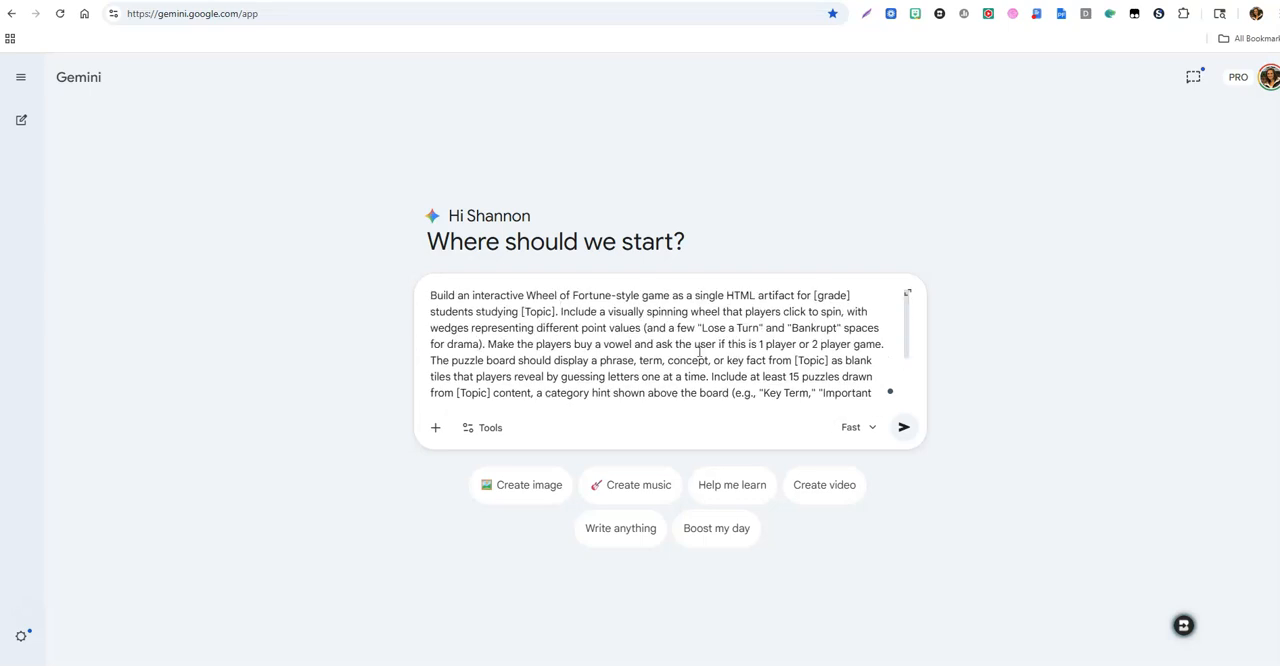
Step: Fill the prompt's placeholders with [4th grade], [the solar system] and [names of items in the solar systems], and review the completed prompt
drag(906, 338, 908, 290)
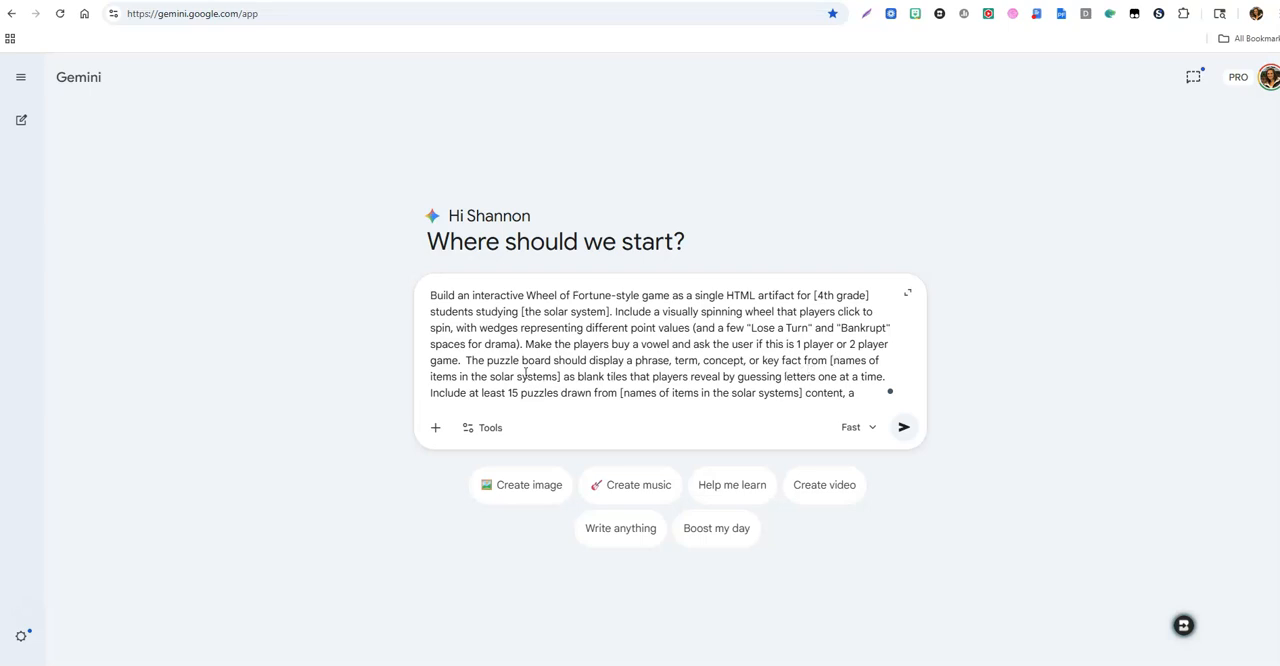
scroll(558, 366, down, 1)
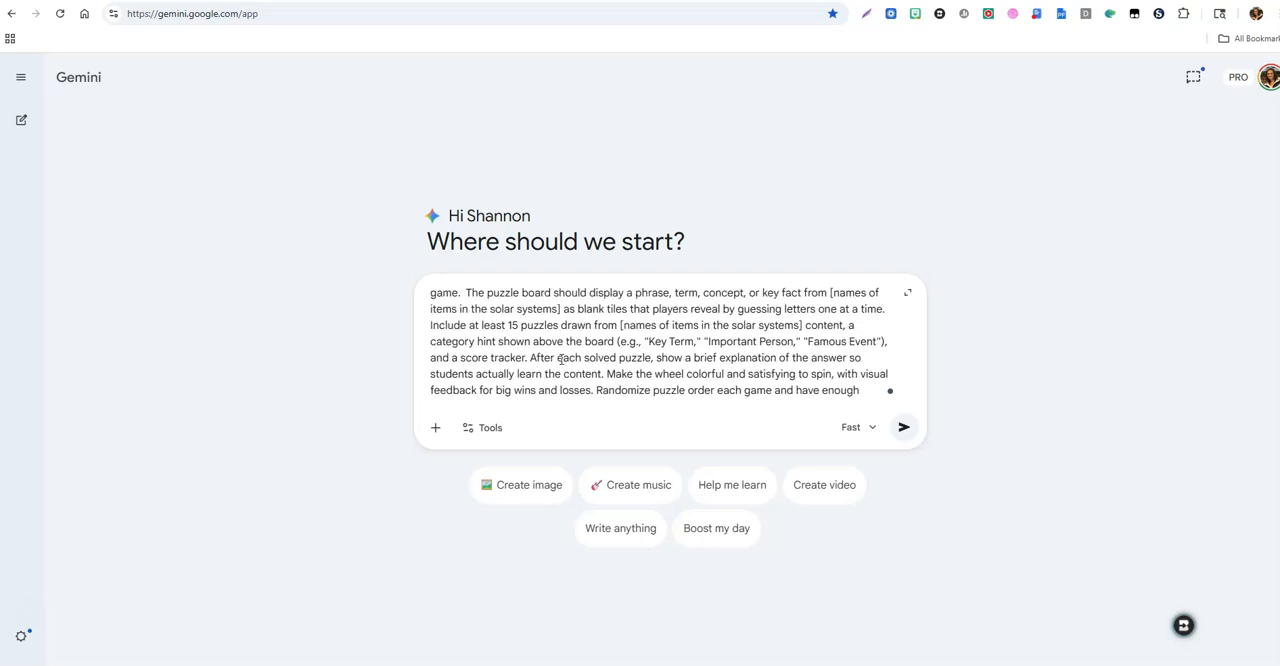
scroll(560, 360, up, 1)
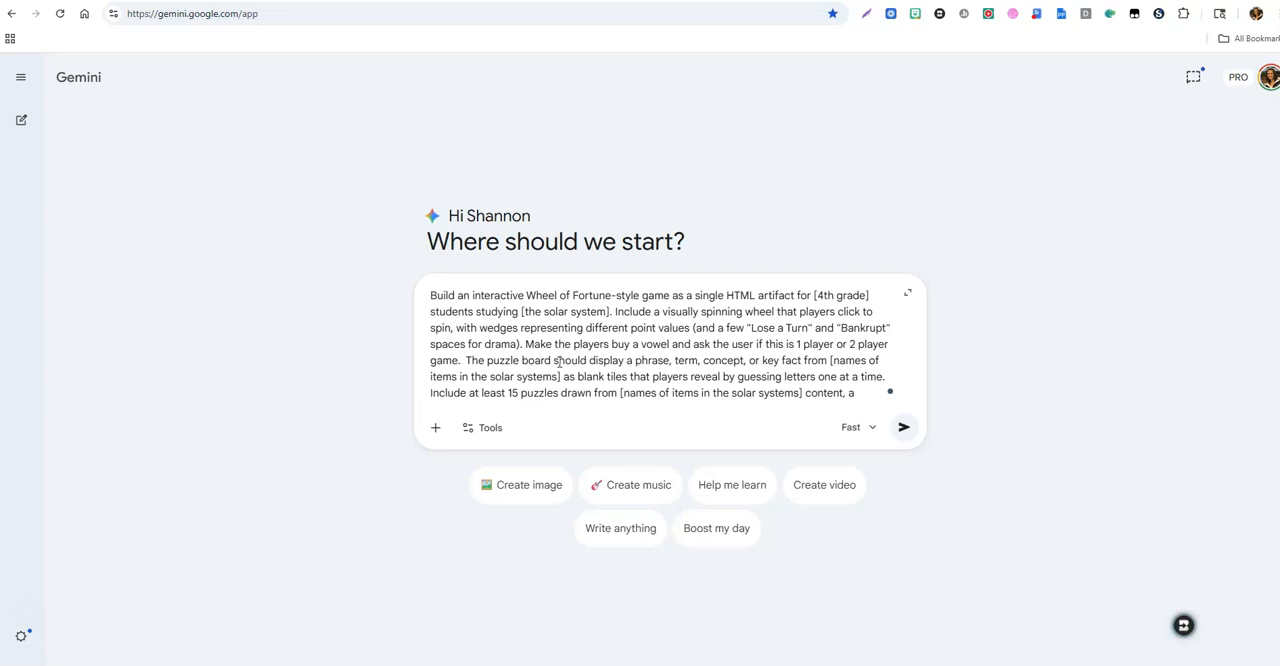
Step: Enable Canvas, switch the model to Thinking, and submit the Wheel of Fortune-style game prompt
click(478, 432)
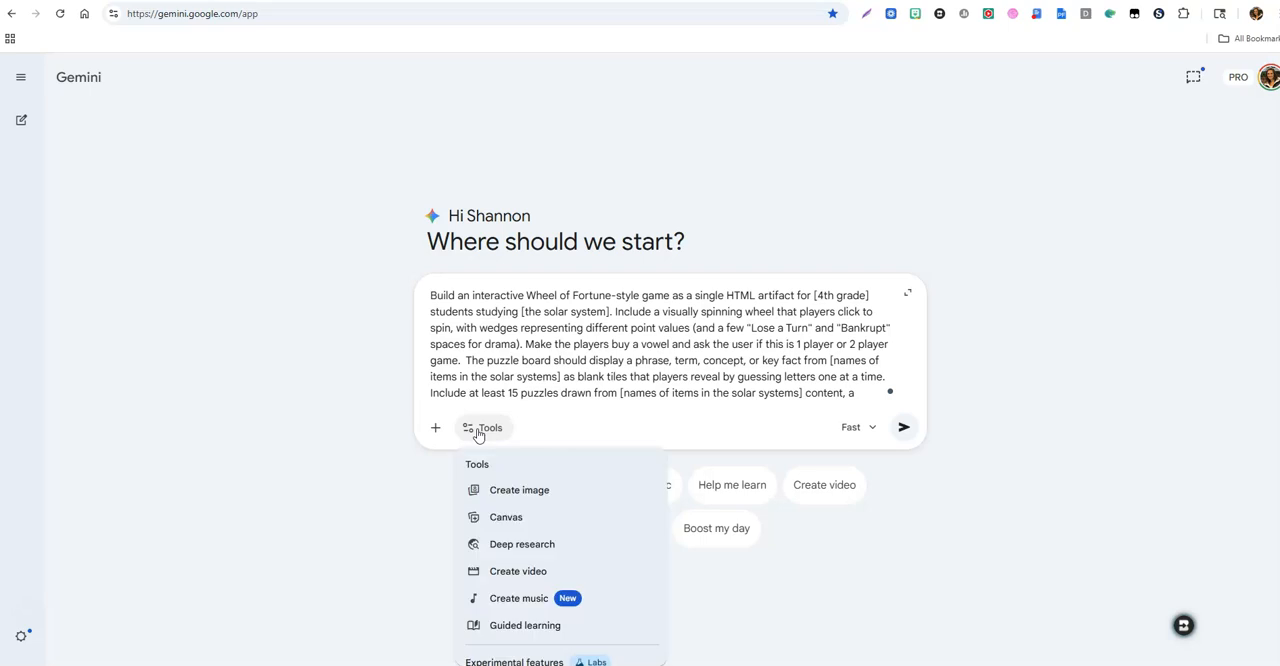
click(490, 517)
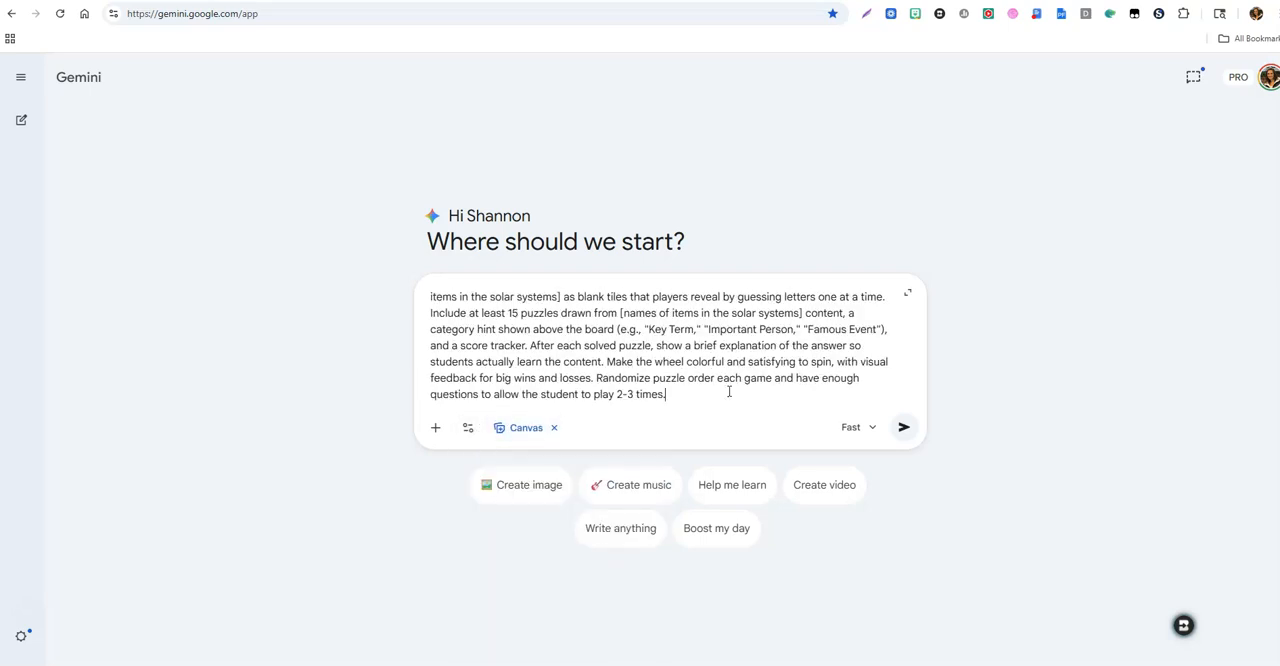
click(855, 428)
click(865, 527)
click(903, 428)
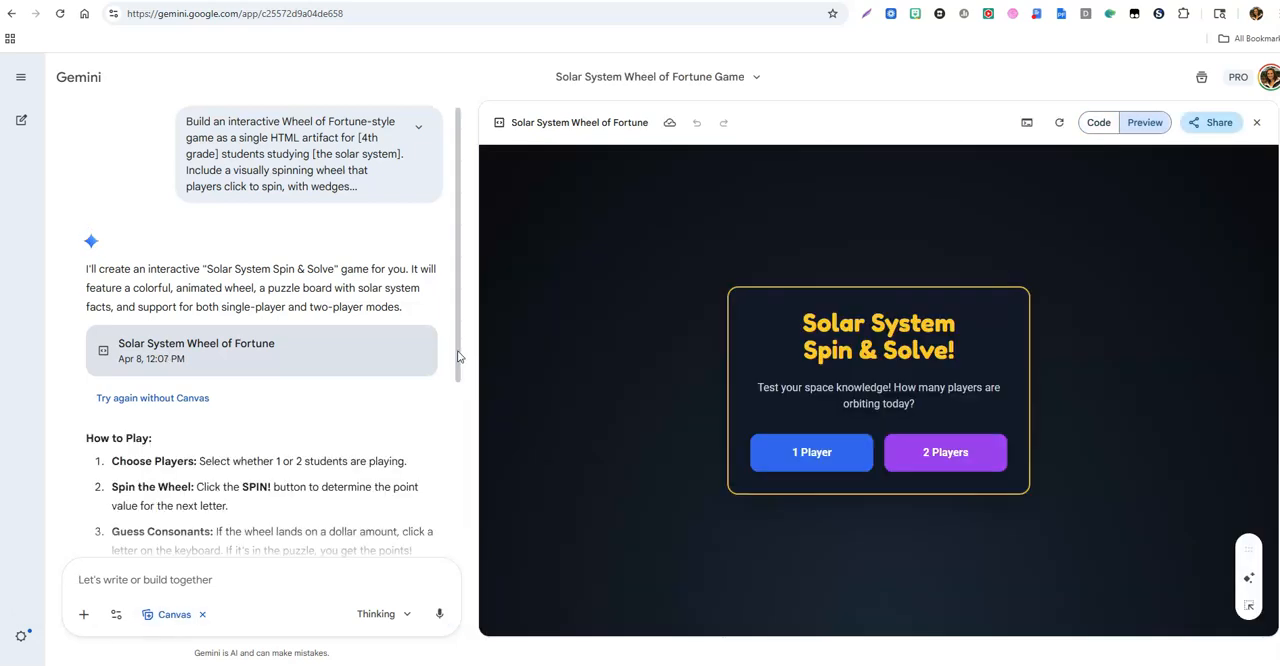
Step: Read the generated How to Play instructions, start a one-player game, and look over its board and category
drag(458, 353, 457, 515)
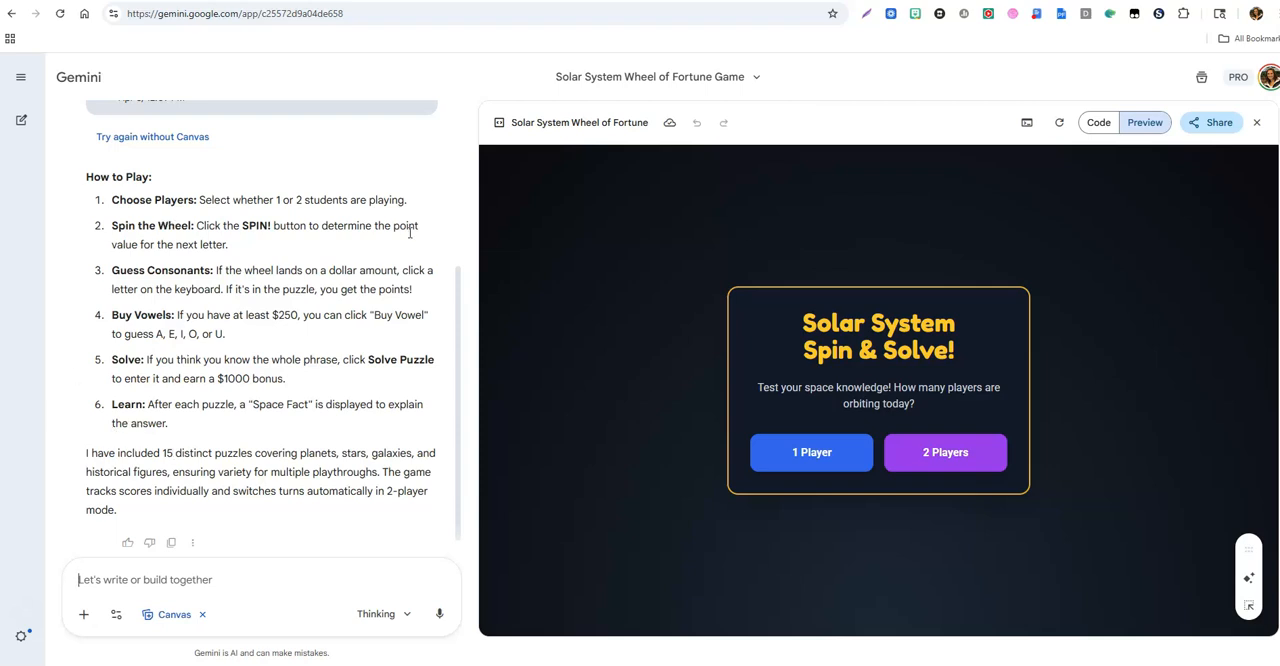
click(801, 455)
scroll(848, 412, down, 1)
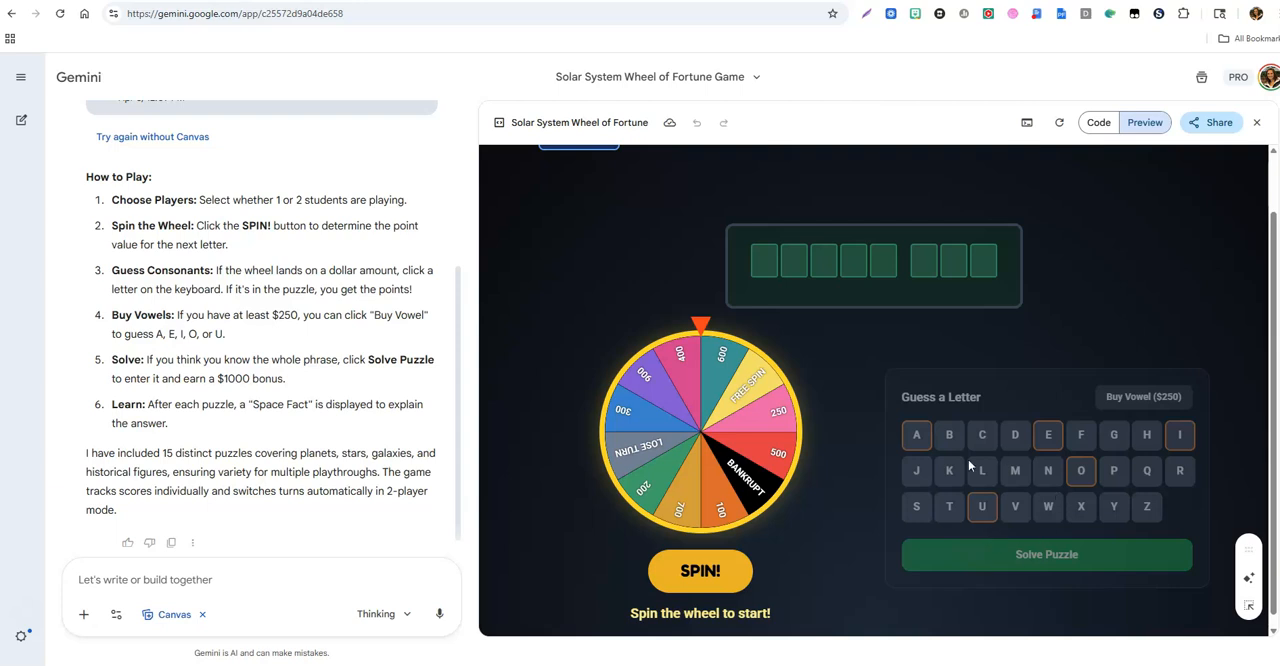
scroll(845, 465, up, 1)
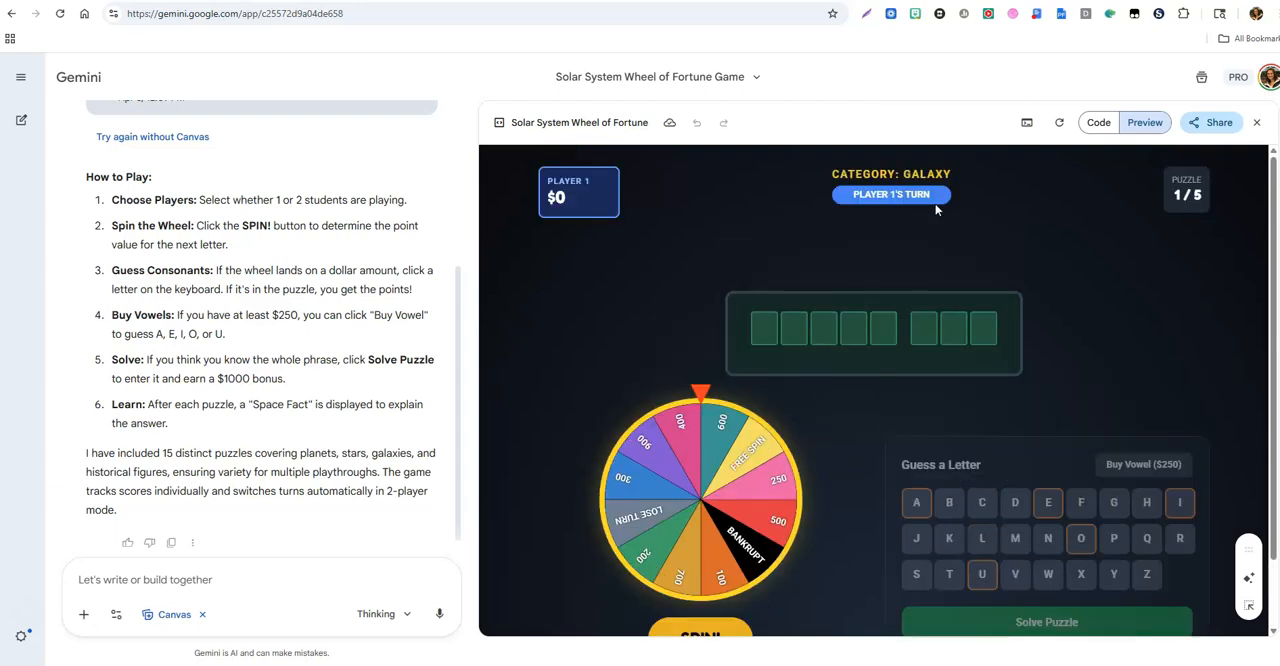
Step: Play the first puzzle by spinning the wheel for each turn and guessing the consonants R, S, M, L and Y
scroll(872, 399, down, 1)
click(735, 556)
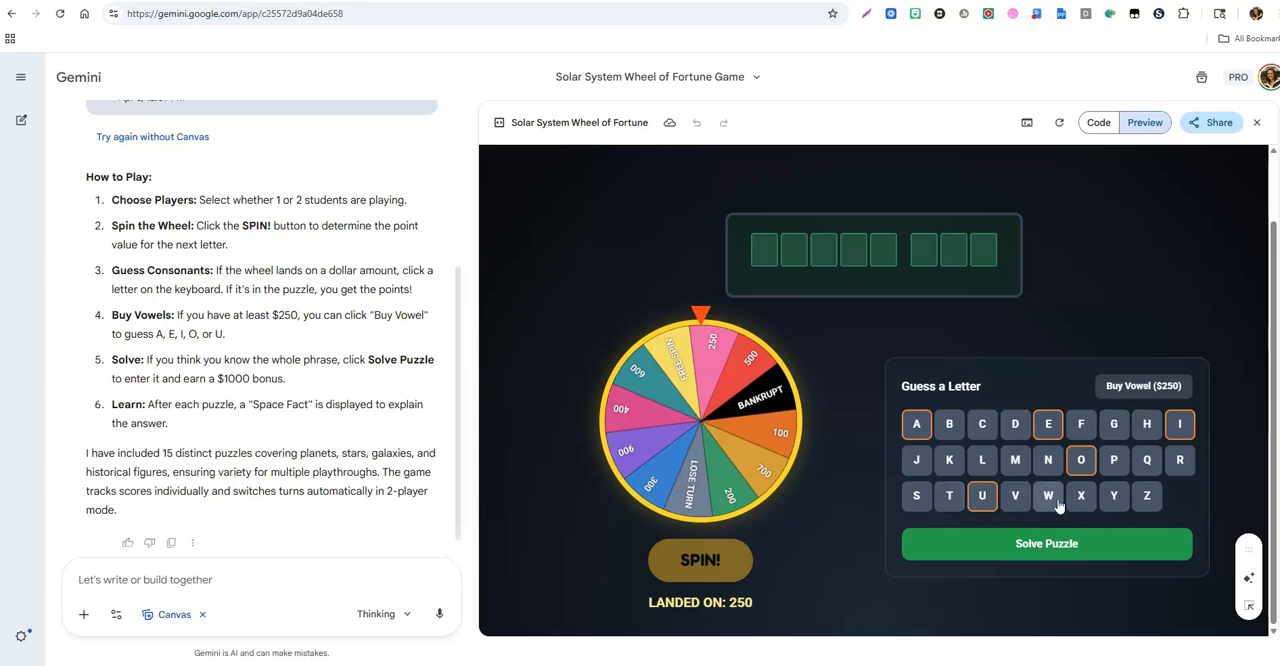
click(1178, 471)
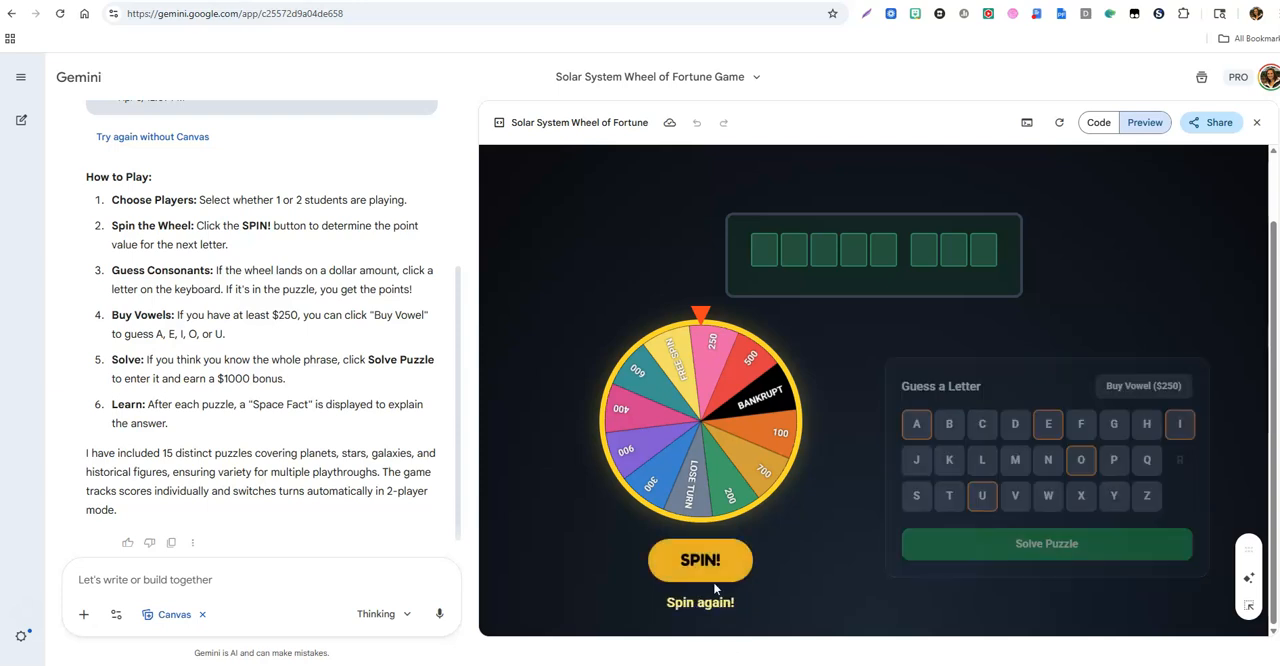
click(713, 570)
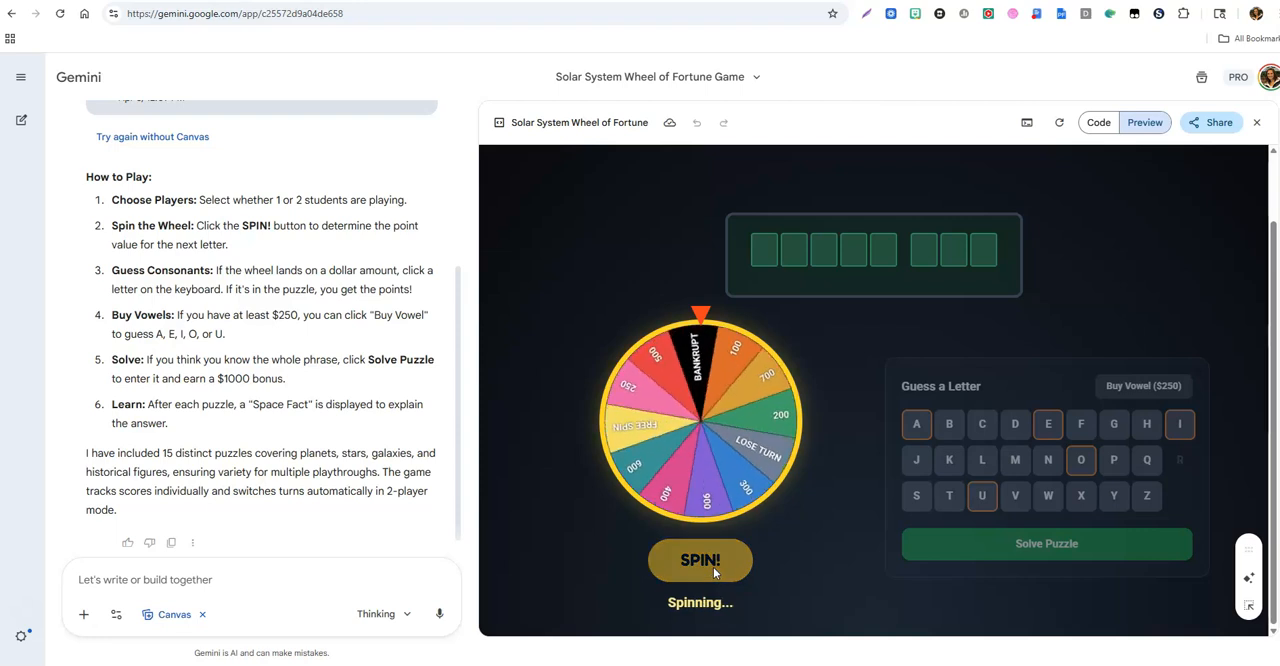
click(916, 494)
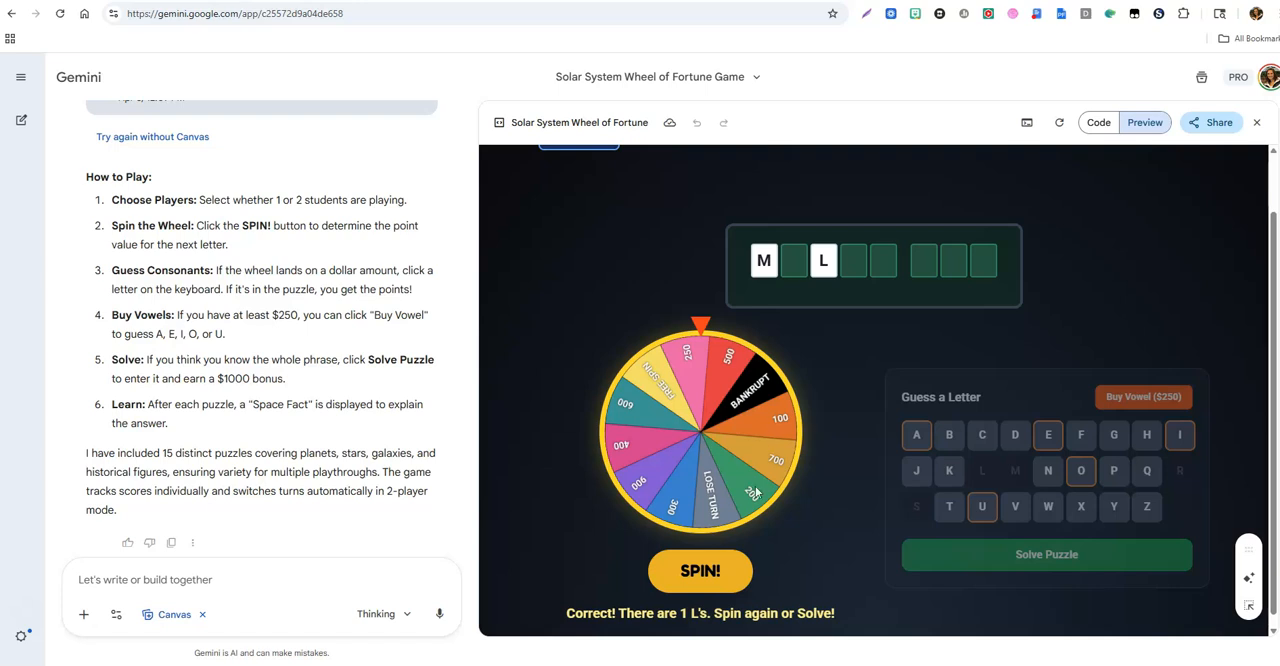
click(714, 577)
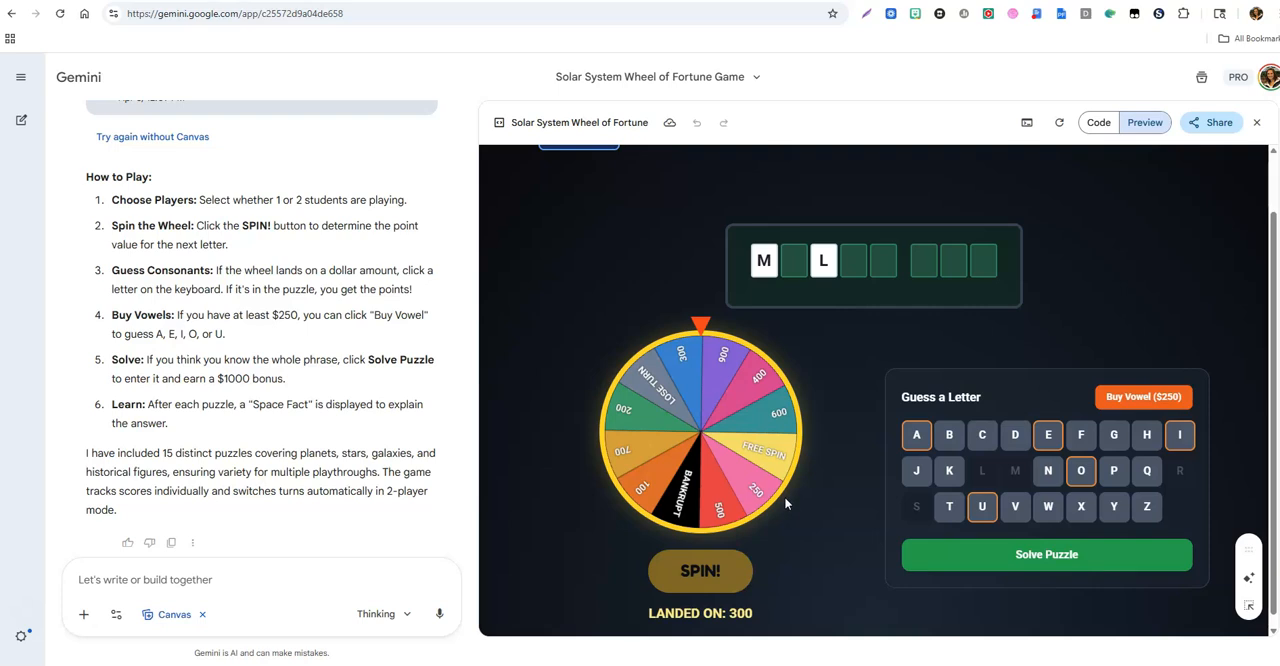
click(1113, 506)
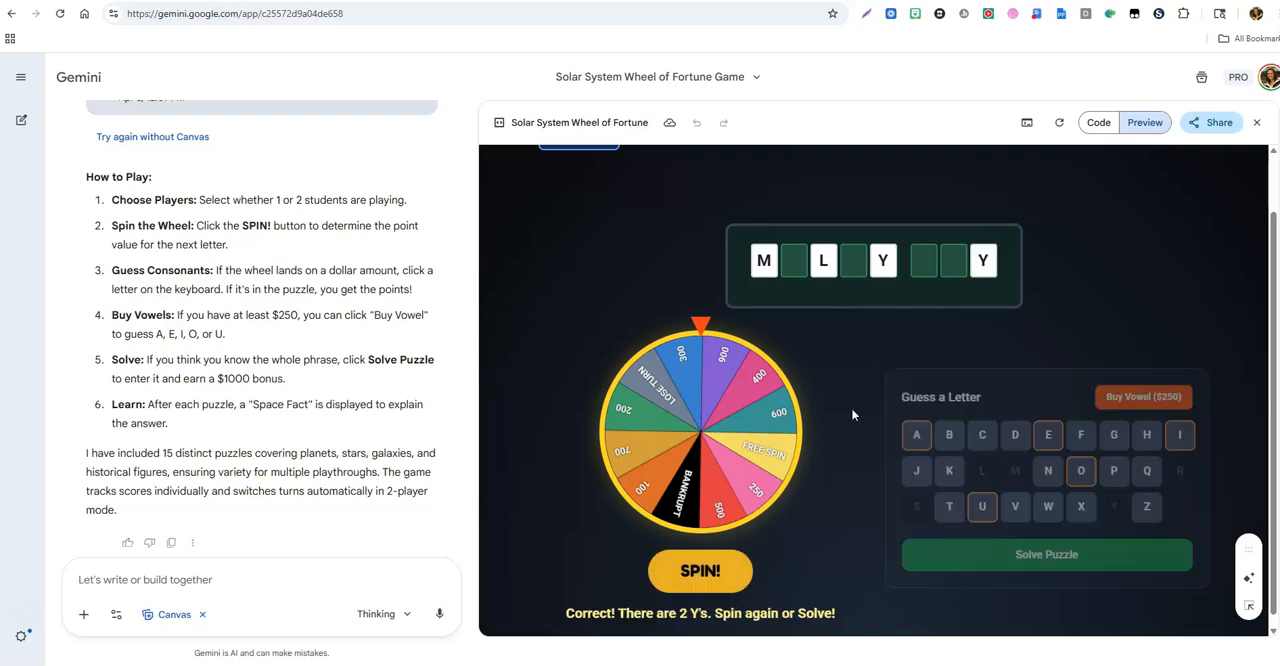
Step: Spin the wheel once more, solve the puzzle with "MILKY WAY", and continue to the second puzzle's board
click(718, 573)
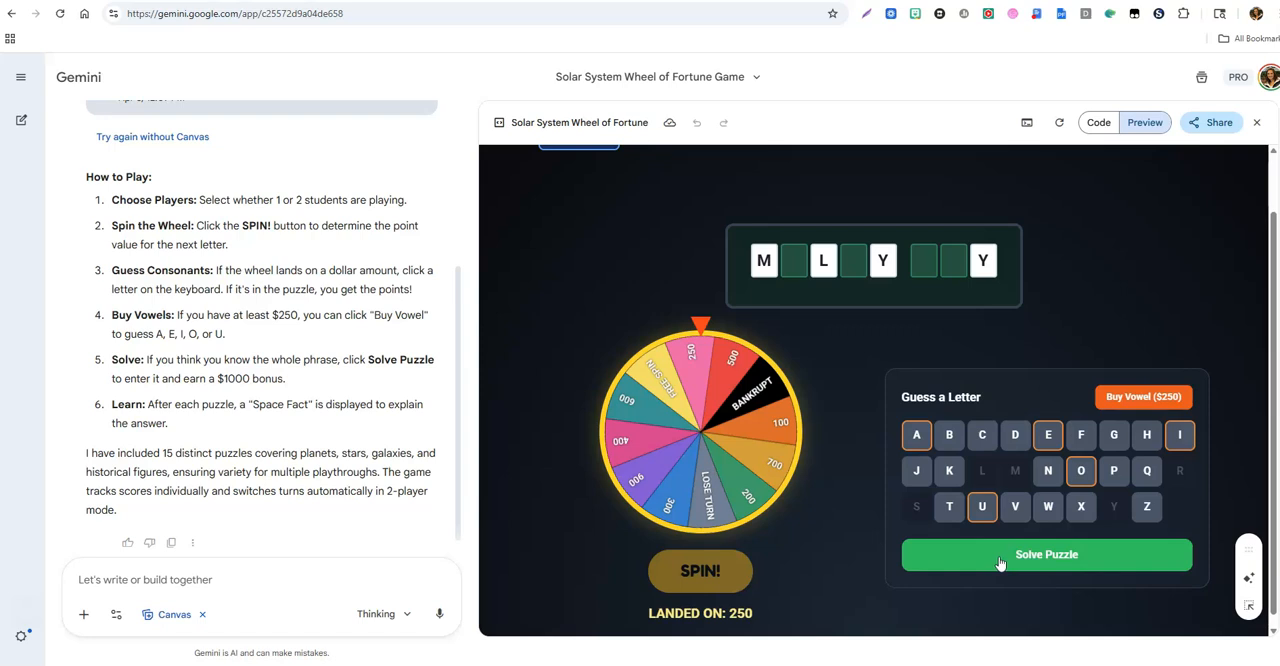
click(1000, 562)
text(MILKY WAY)
click(826, 437)
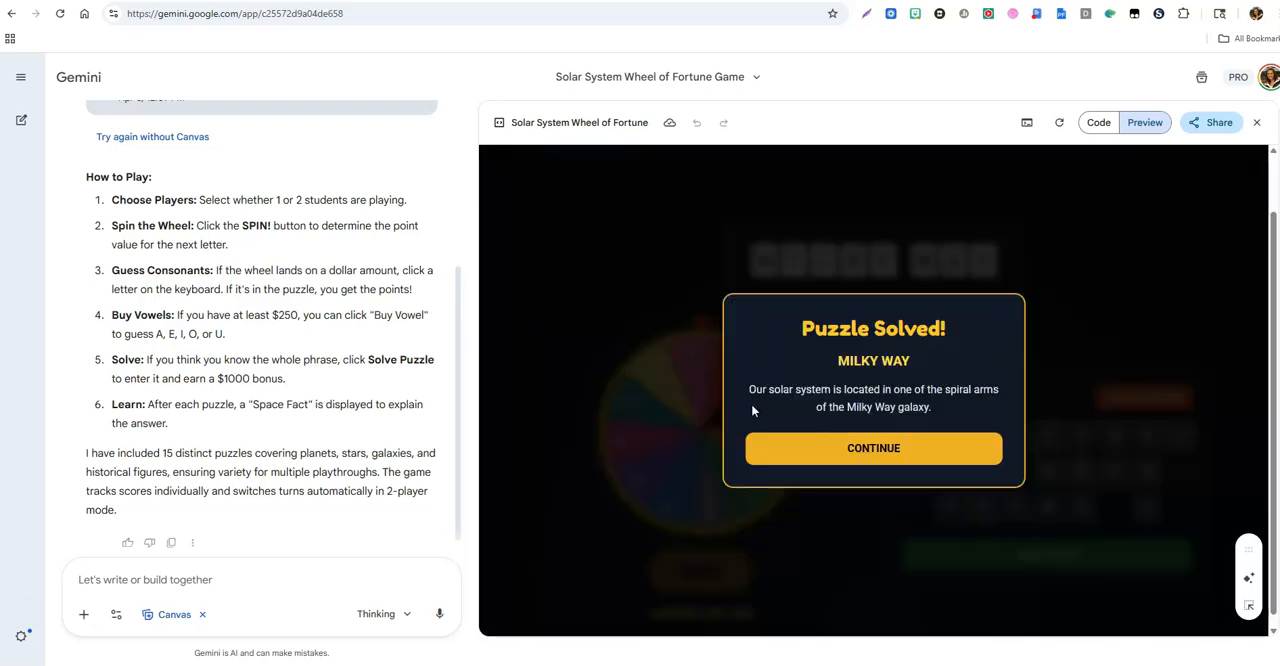
click(899, 460)
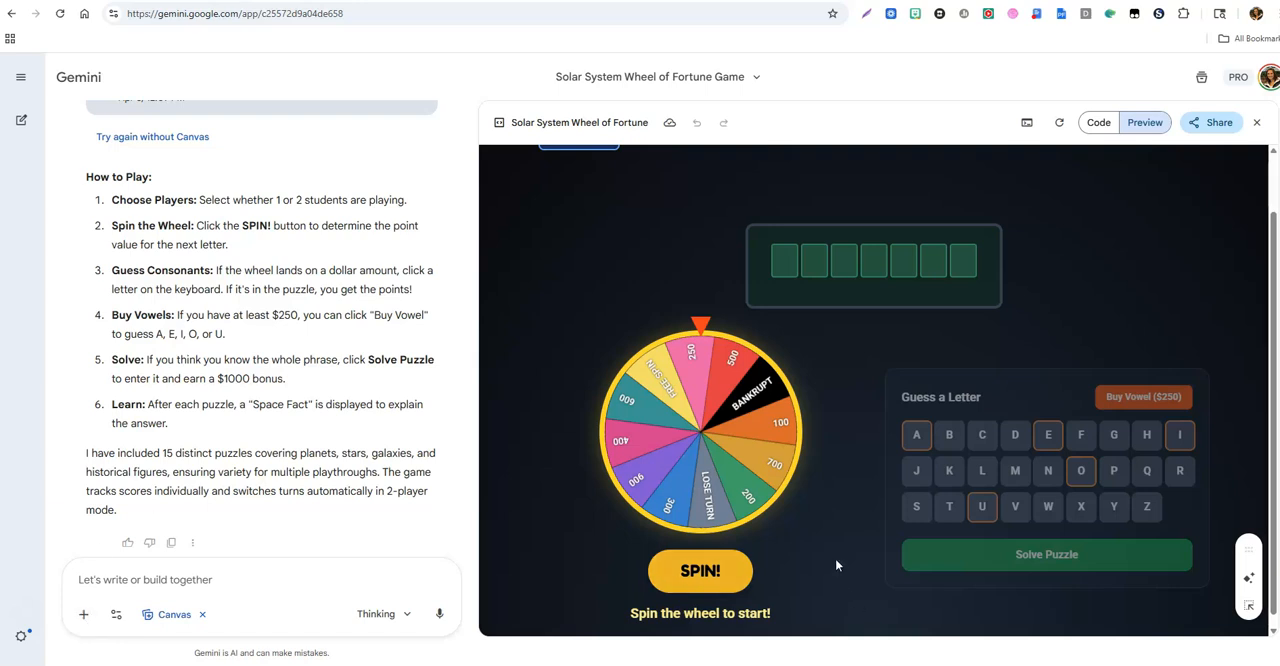
scroll(894, 482, up, 1)
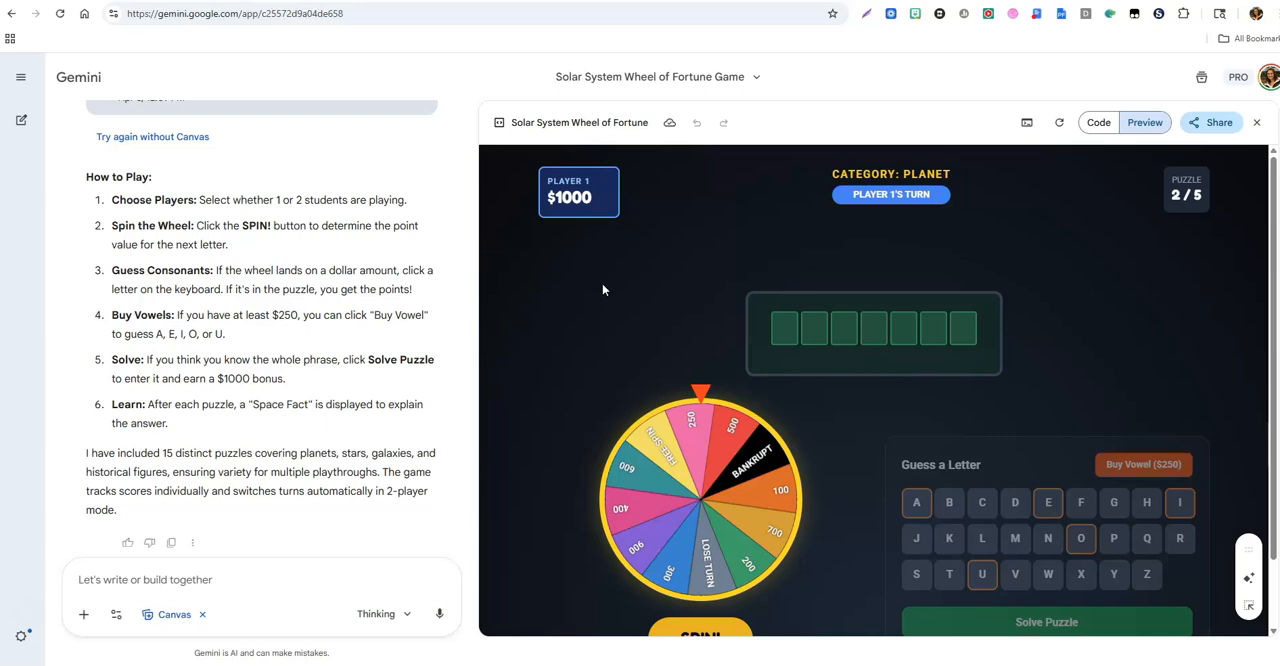
Step: Create and copy a shareable public link for the Solar System Wheel of Fortune canvas, and close the sharing dialog
click(1214, 124)
click(1173, 157)
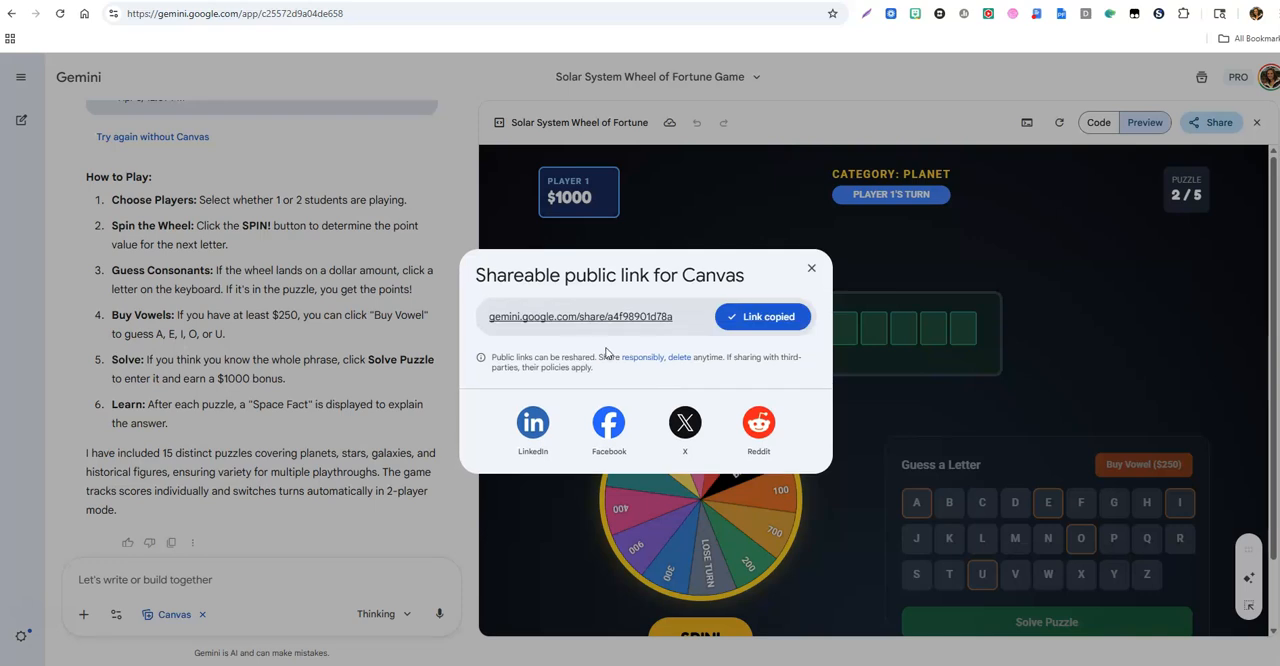
click(811, 268)
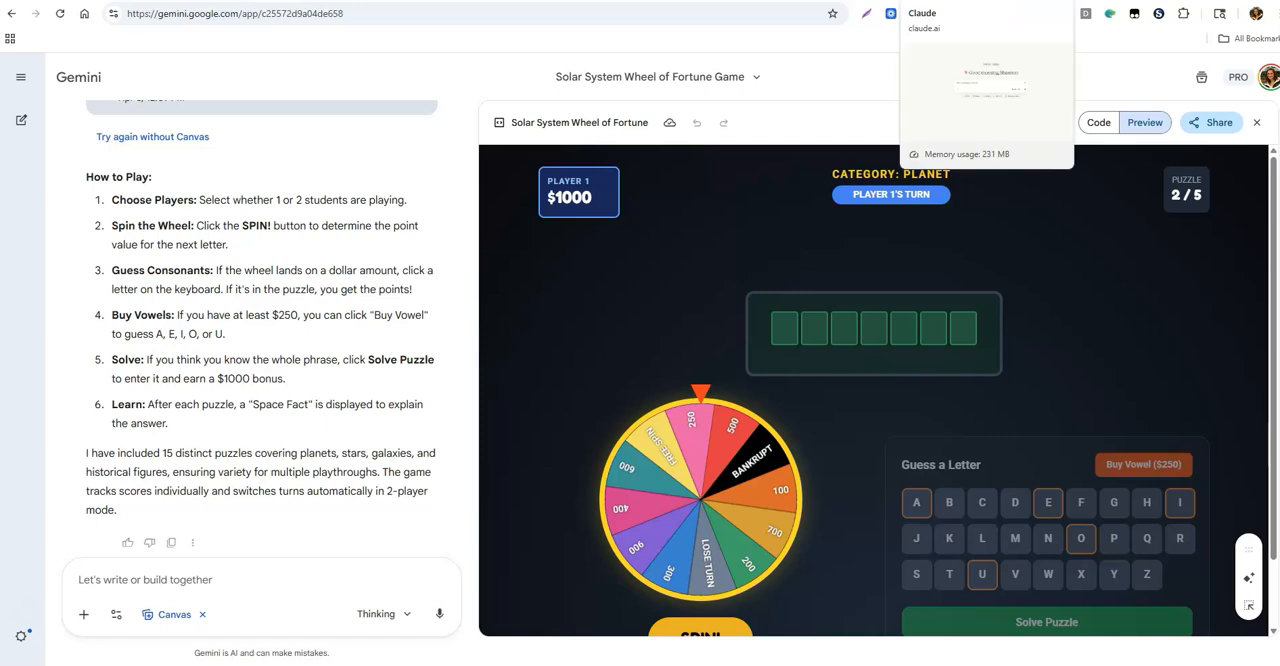
Step: Switch to Claude, start a new artifact in the Games category, and dismiss the question about the kind of game
click(945, 1)
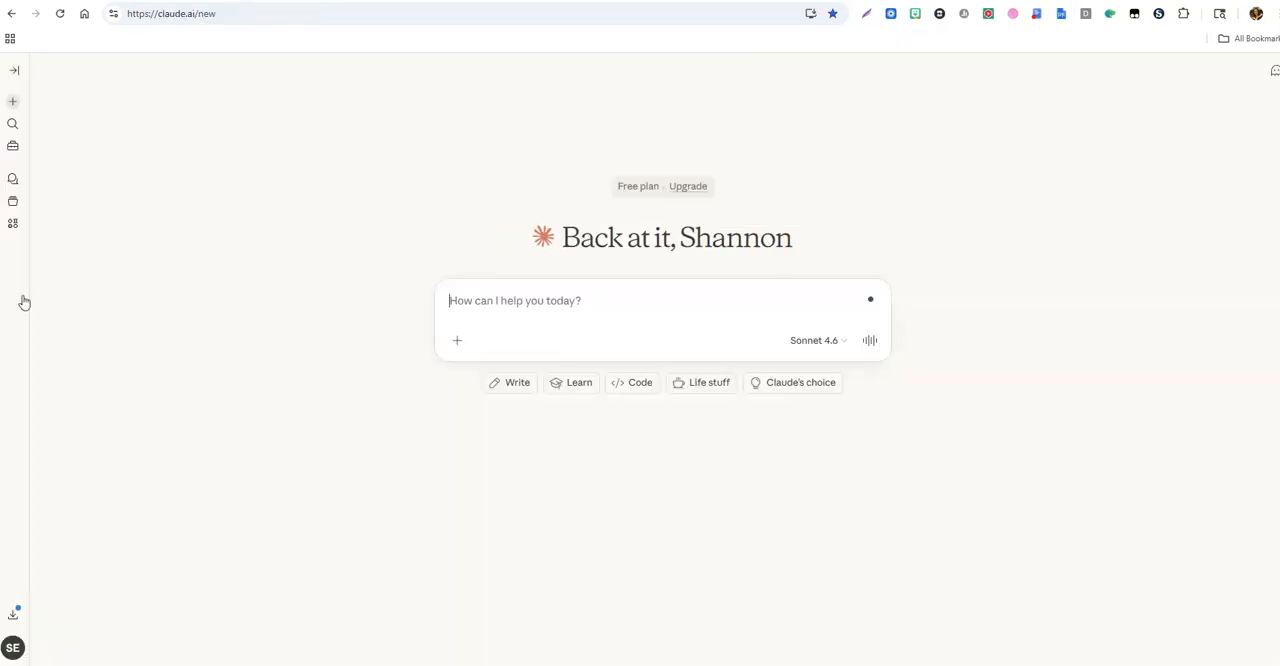
click(13, 226)
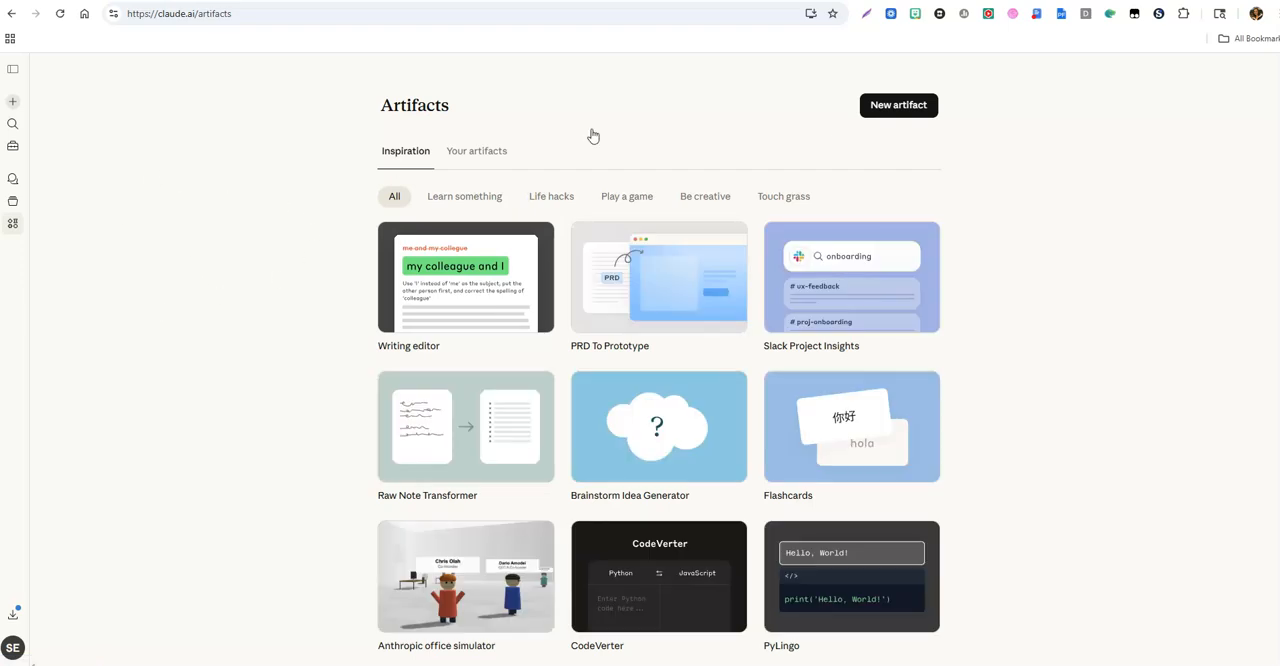
click(903, 115)
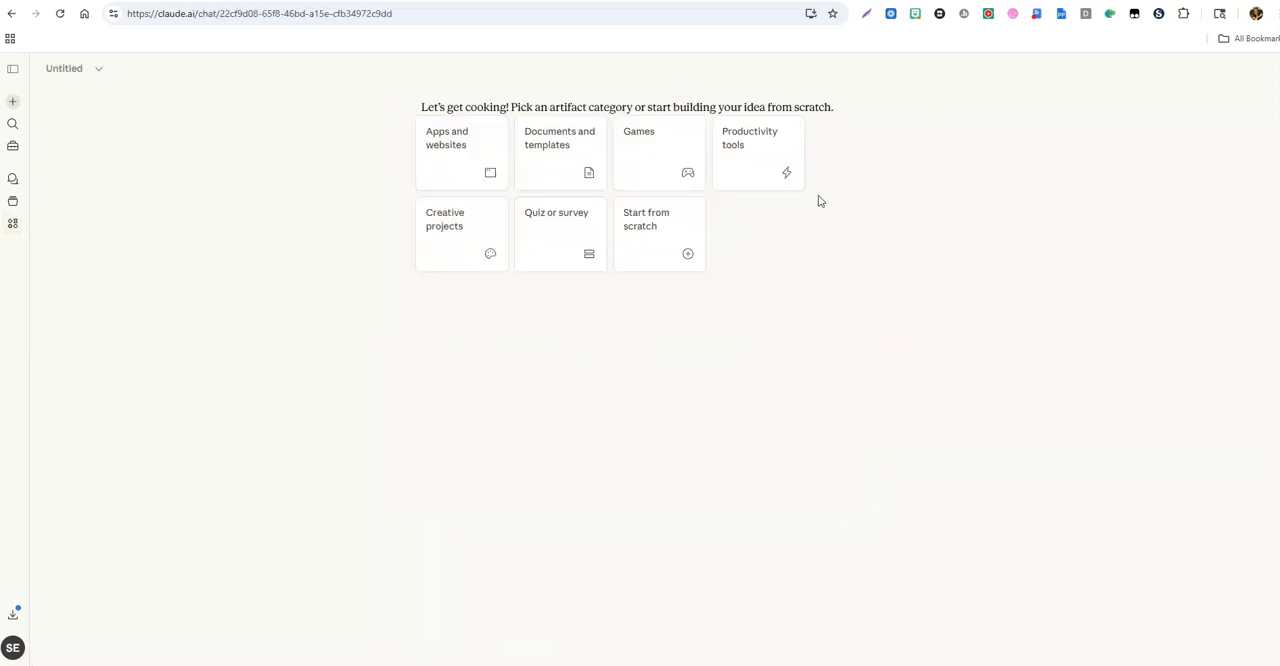
click(674, 174)
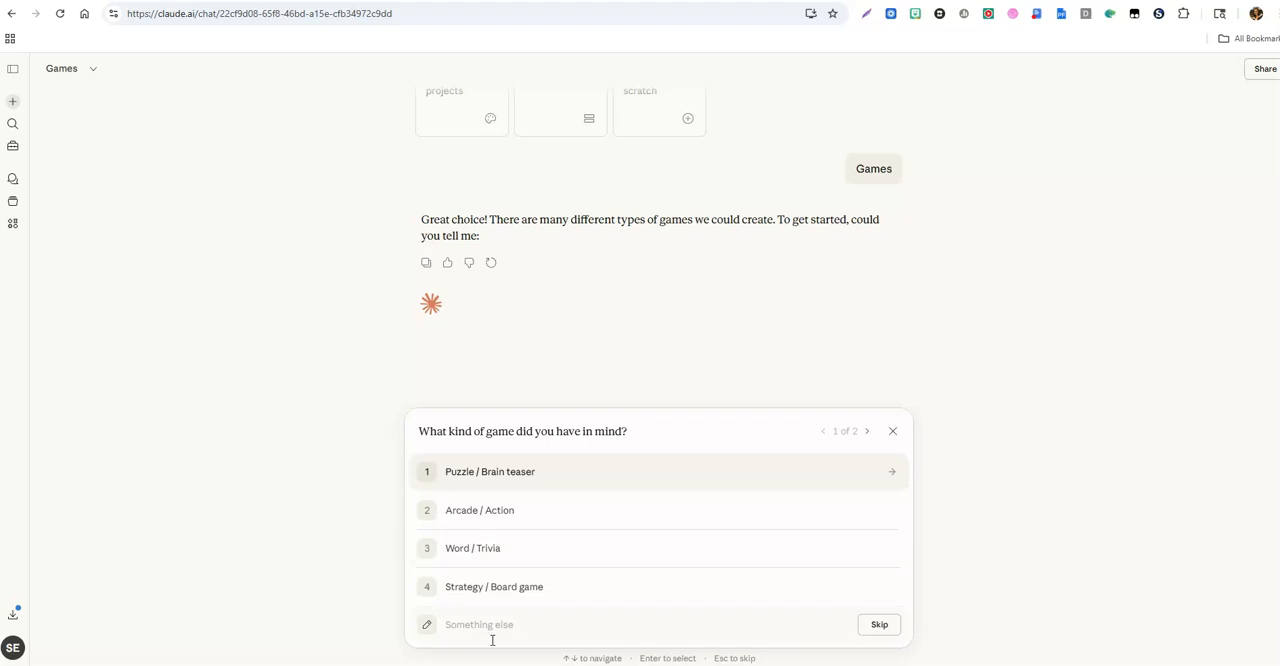
click(893, 433)
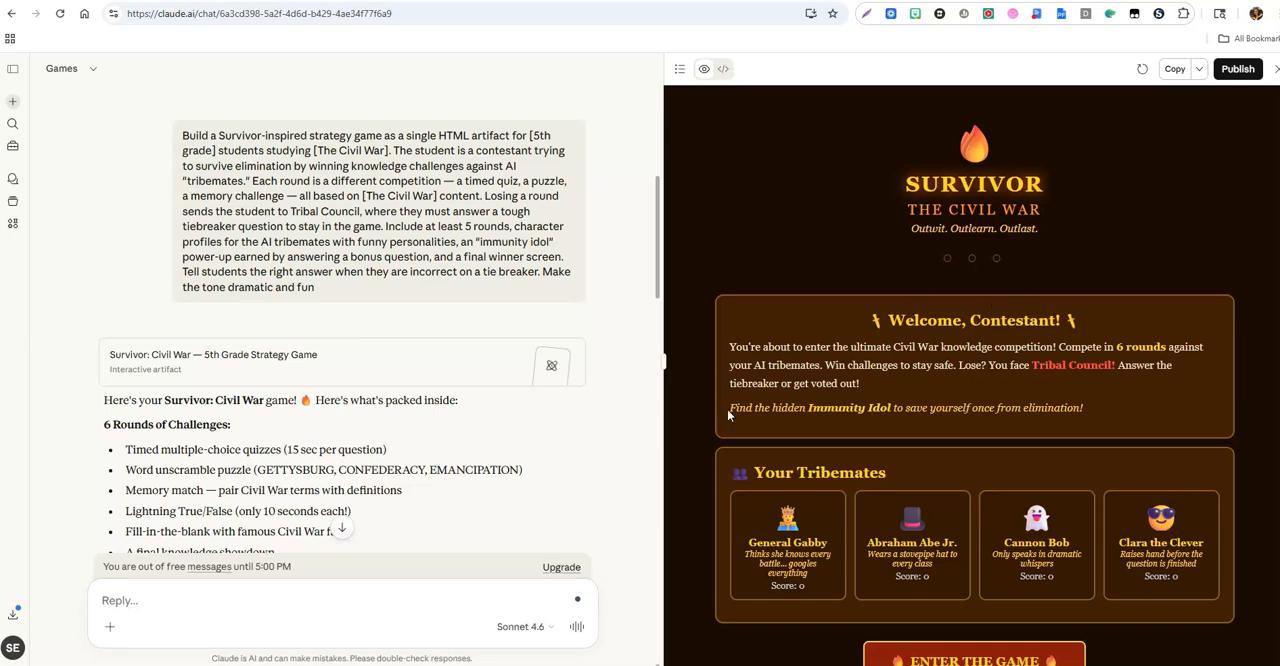
Step: Enter the Survivor: Civil War game and start the Round 1 timed quiz without answering the bonus question
scroll(985, 481, down, 1)
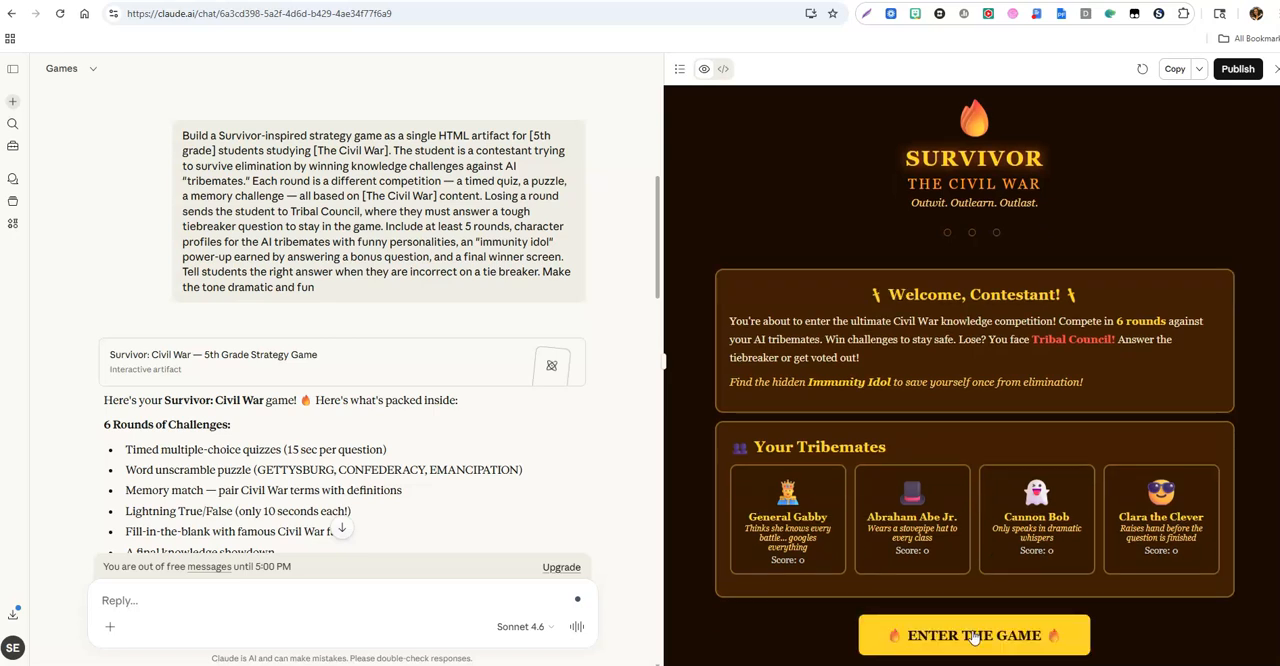
click(971, 633)
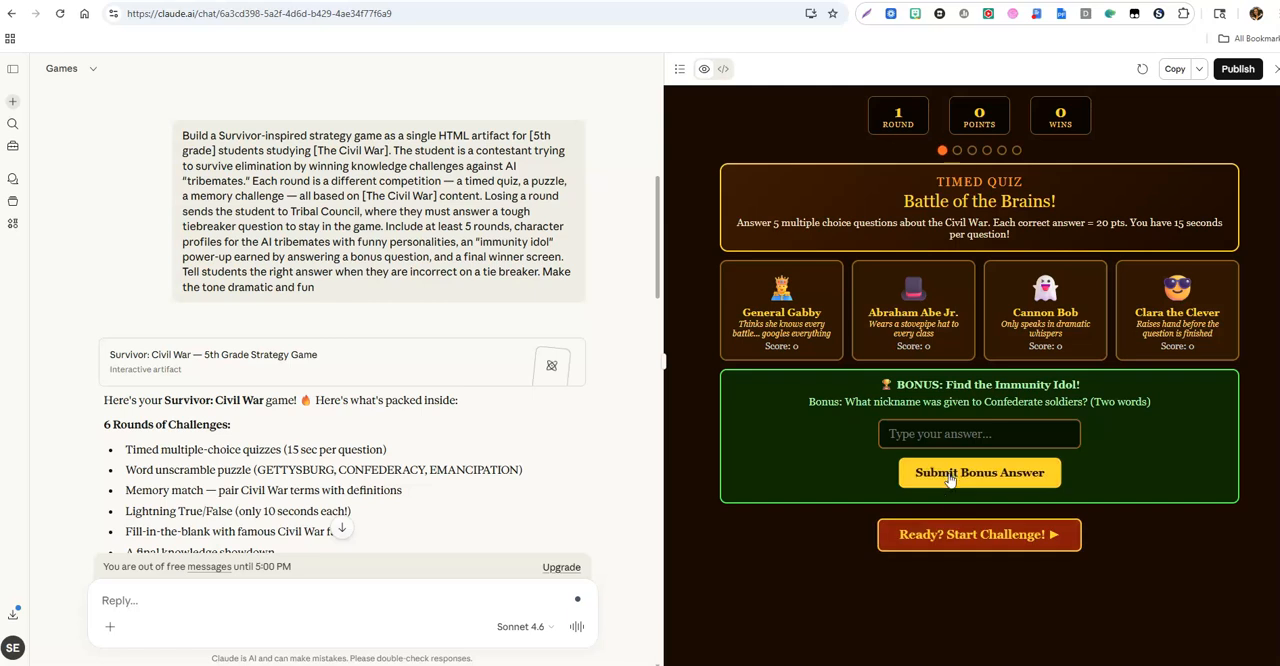
click(941, 538)
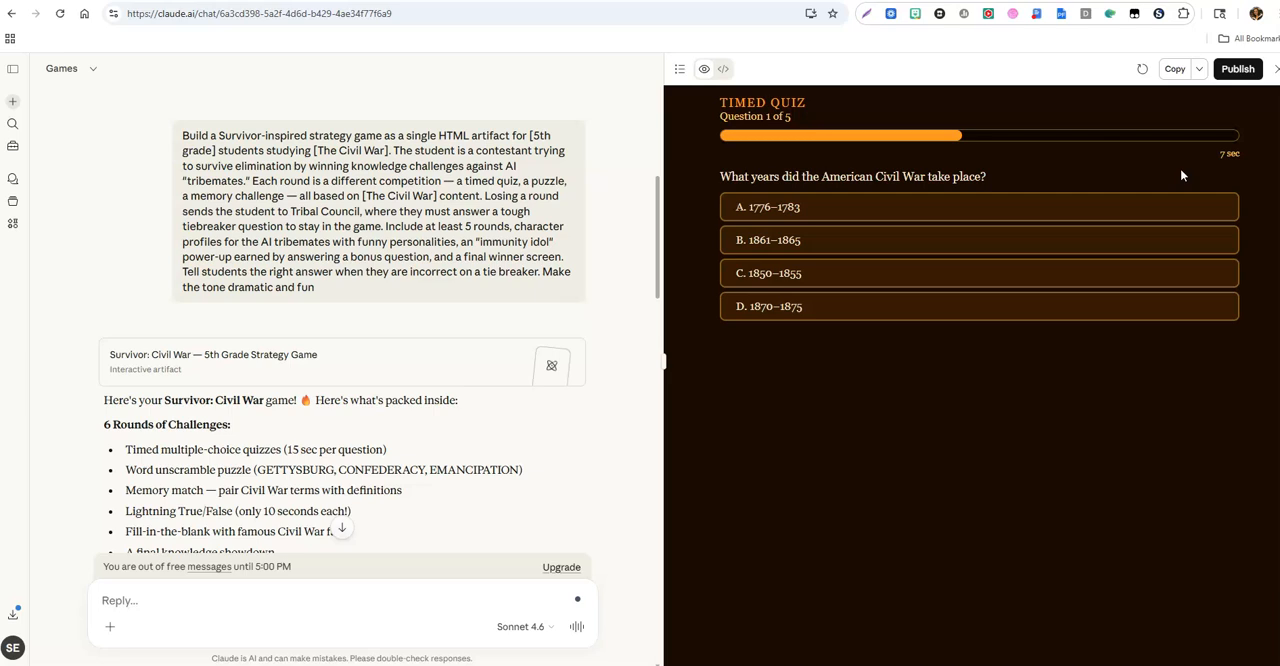
Step: Publish the Survivor: Civil War artifact publicly with its link copied, and close the publishing dialog
click(1240, 70)
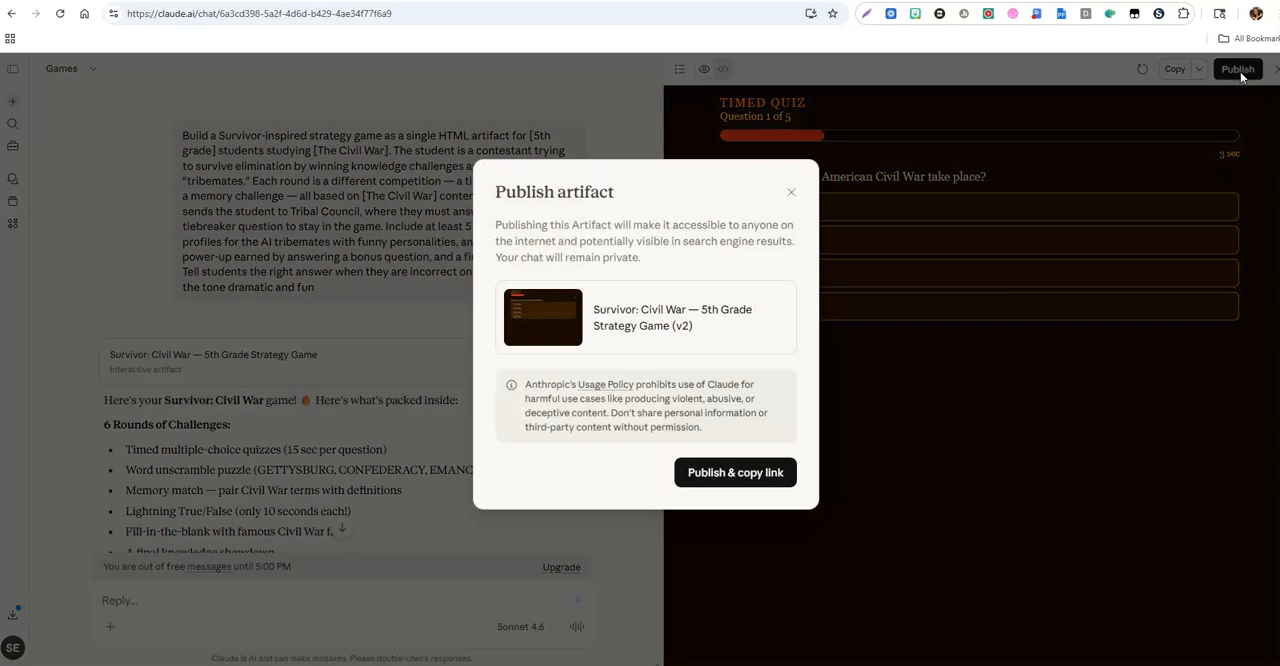
click(737, 479)
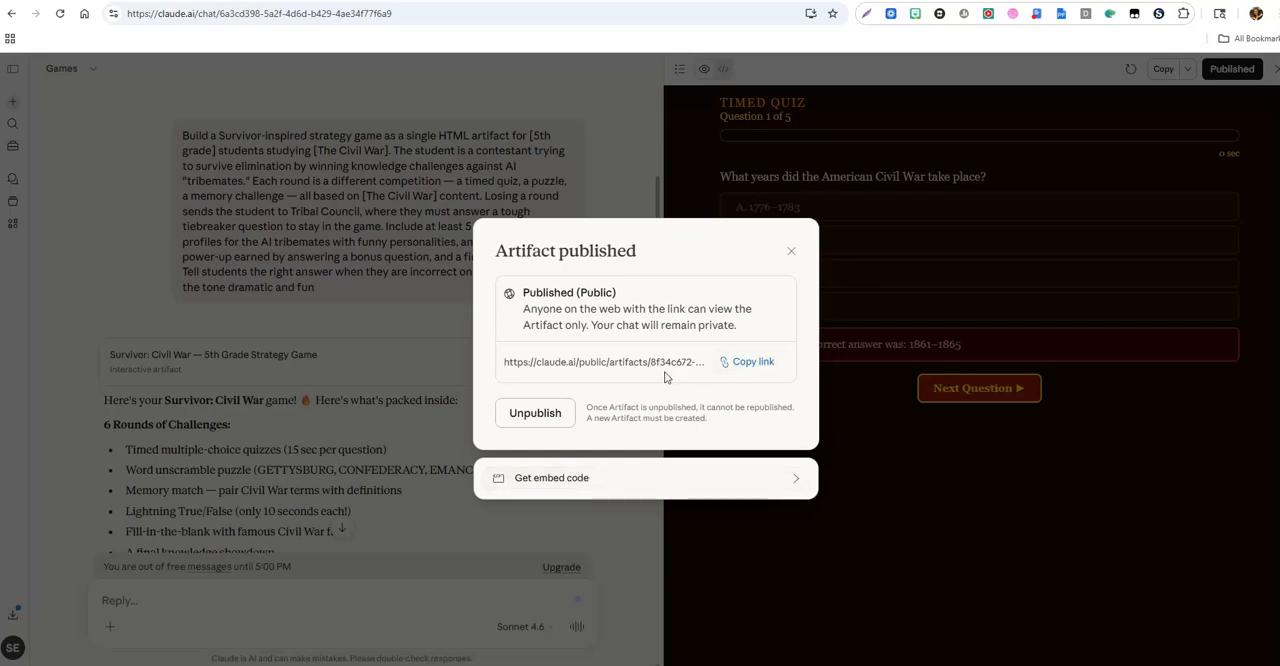
click(790, 254)
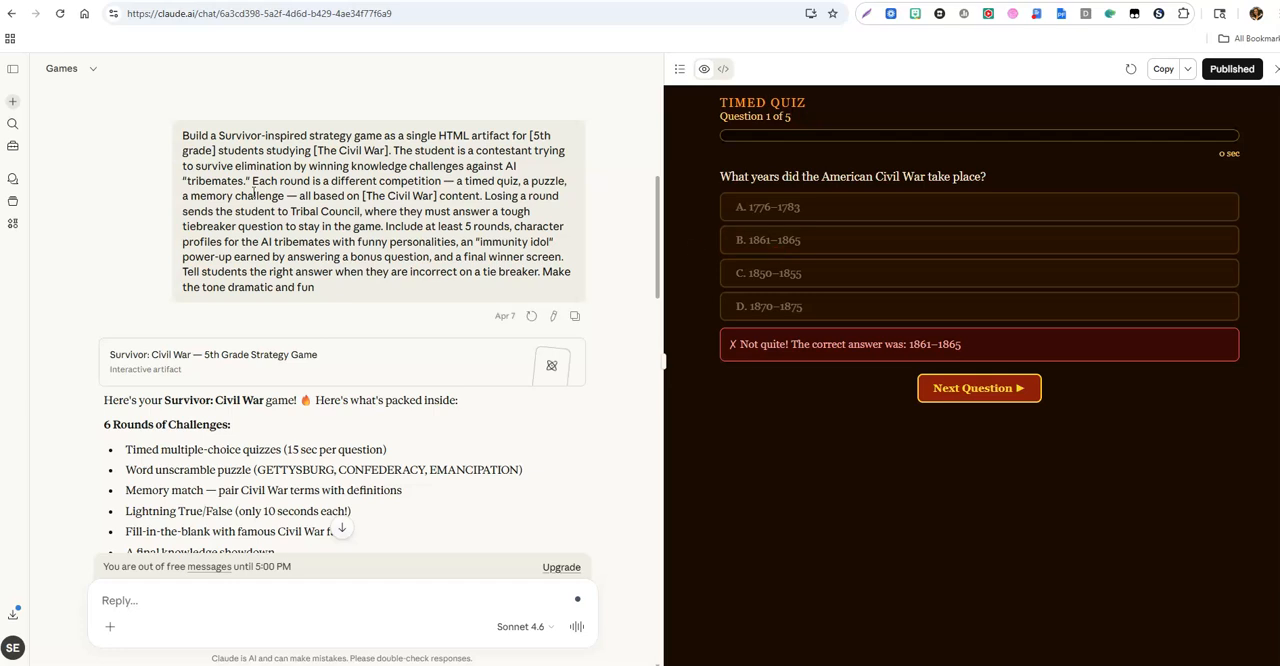
Step: Look through the list of saved chats, and open the collection of your own artifacts
click(13, 181)
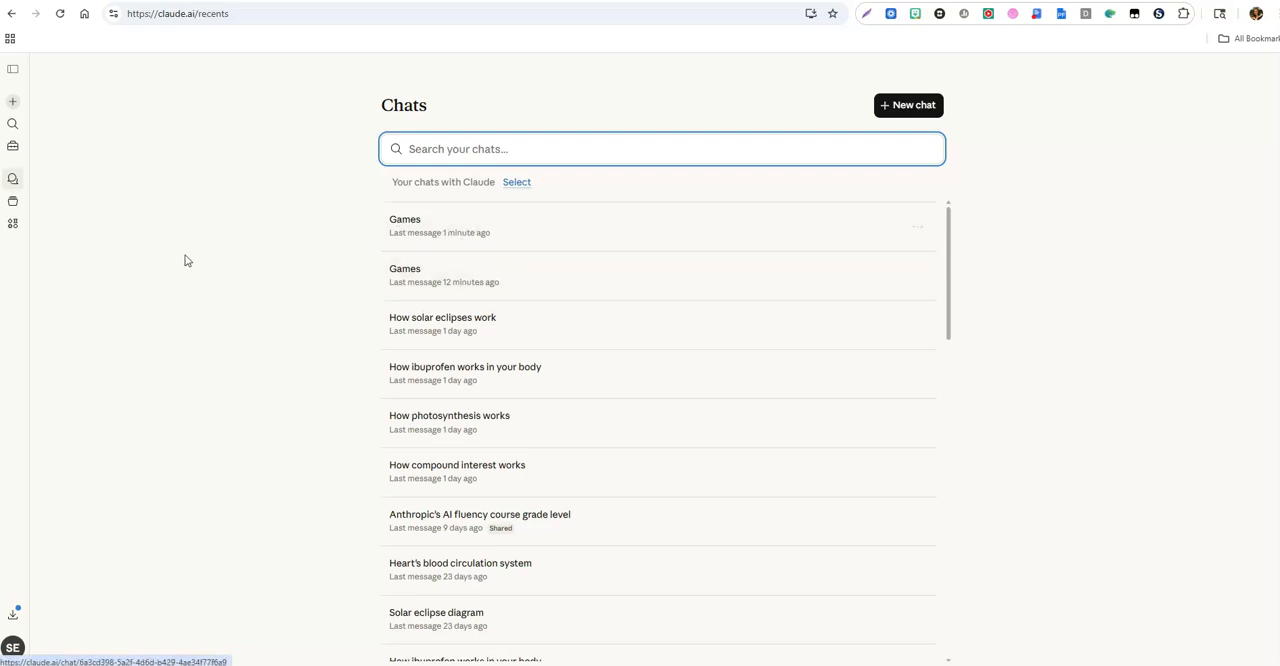
click(14, 225)
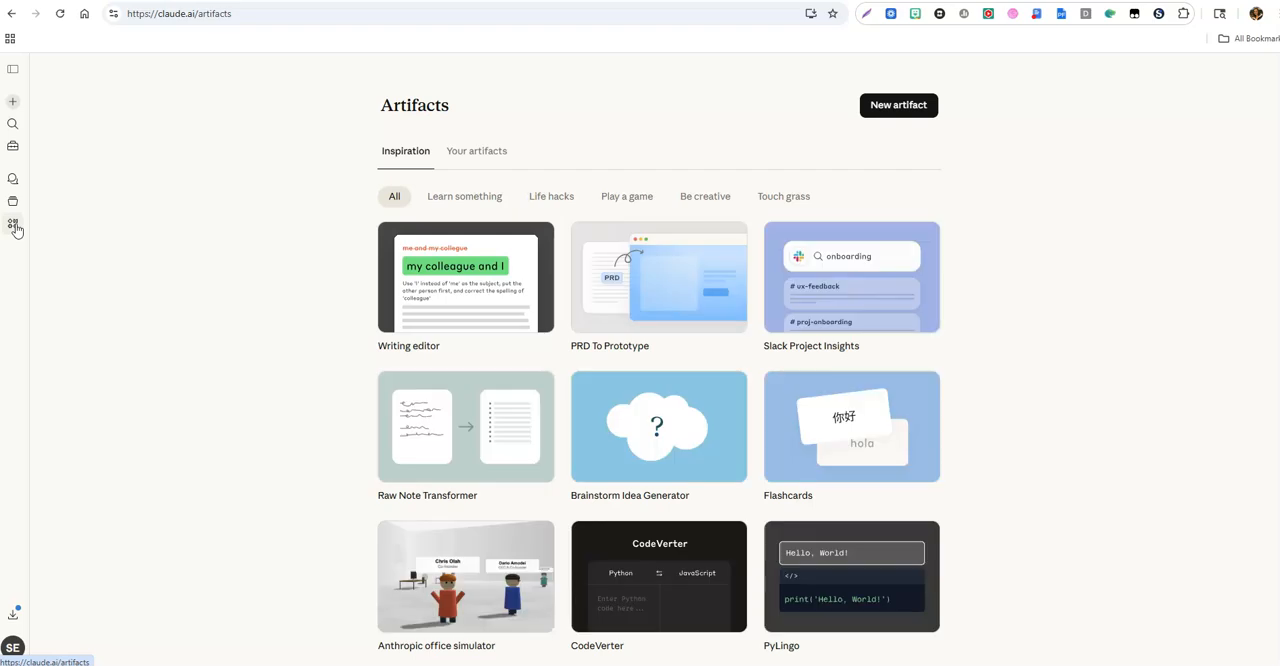
click(485, 155)
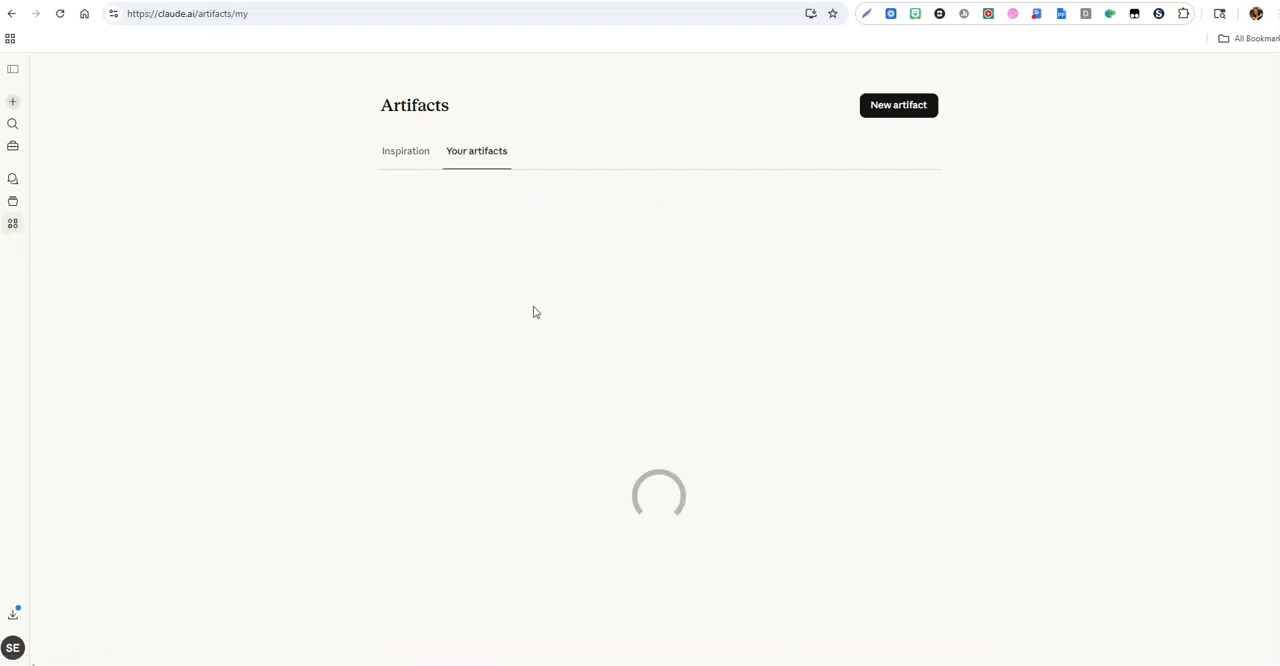